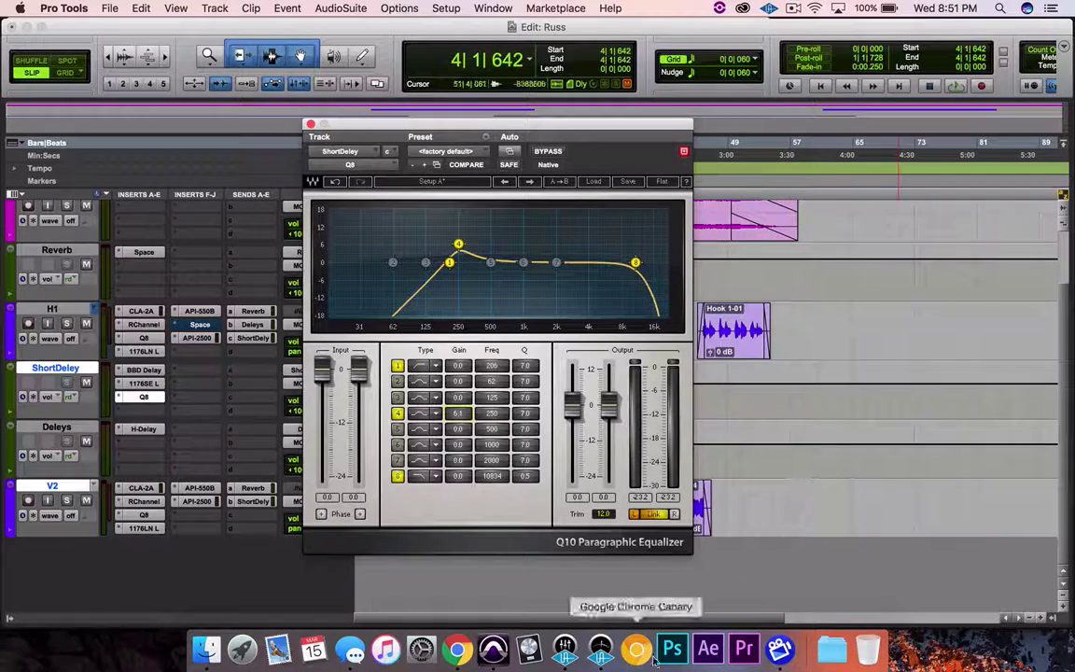
Switch to the Universal Audio Console to check its channels, return to Pro Tools and start playback.
{"action": "left_click", "coordinate": [569, 653]}
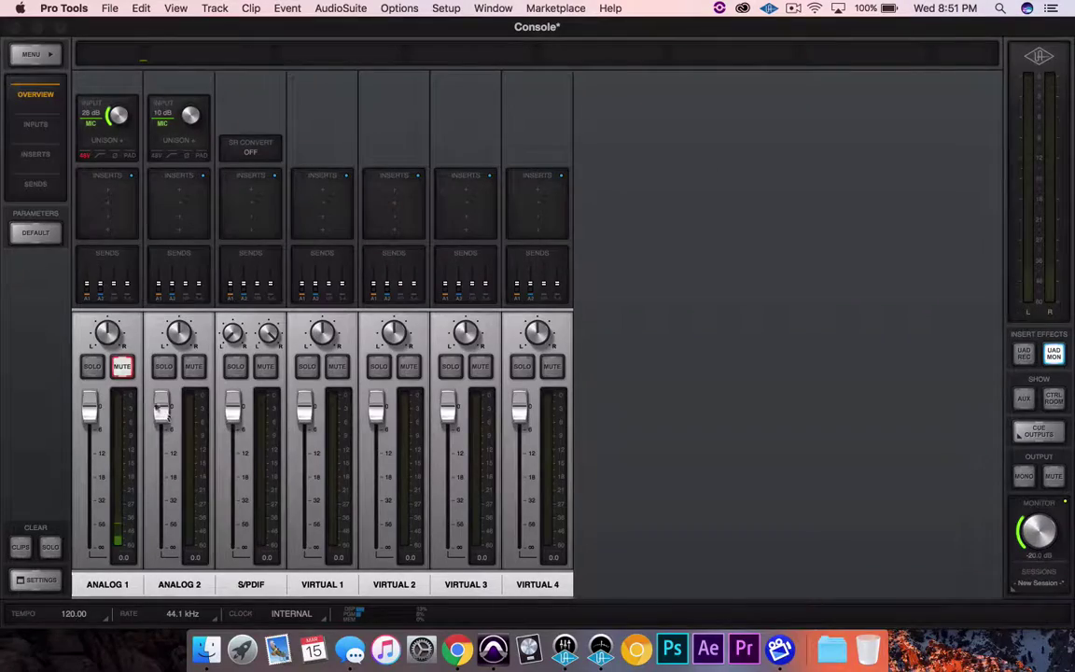
{"action": "key", "text": "super+Tab"}
{"action": "key", "text": "space"}
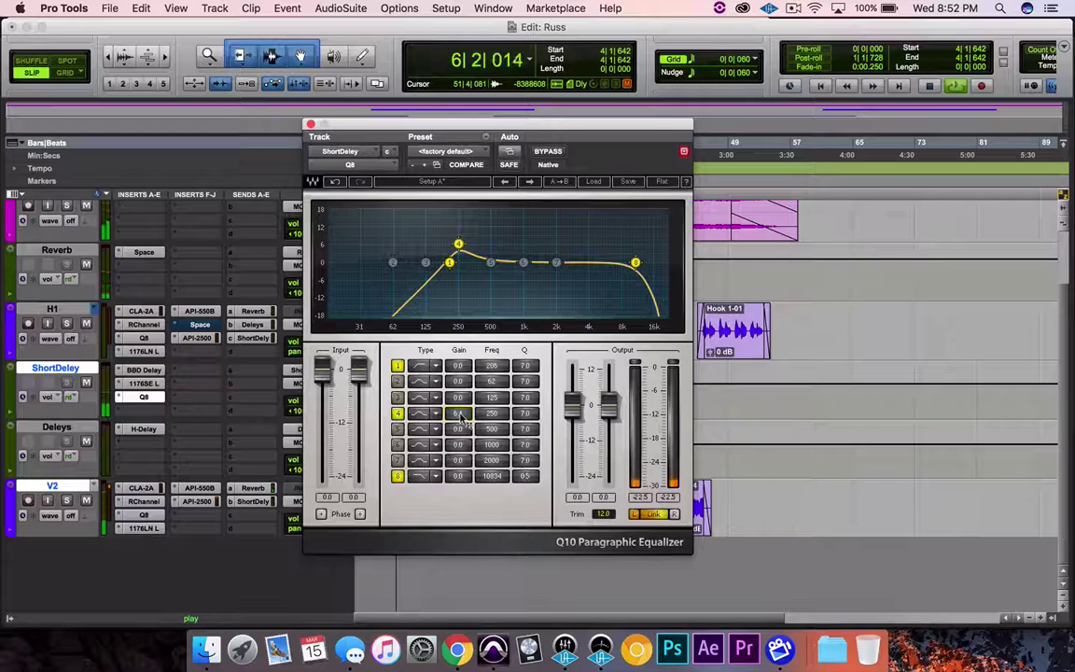
In ShortDeley's Q10 equalizer, set band 4 gain to 2.1, band 7 to -2.7 at 1384 Hz and band 5 to -2.2 at 565 Hz.
{"action": "mouse_move", "coordinate": [461, 419]}
{"action": "left_mouse_down"}
{"action": "mouse_move", "coordinate": [461, 373]}
{"action": "mouse_move", "coordinate": [461, 427]}
{"action": "left_mouse_up"}
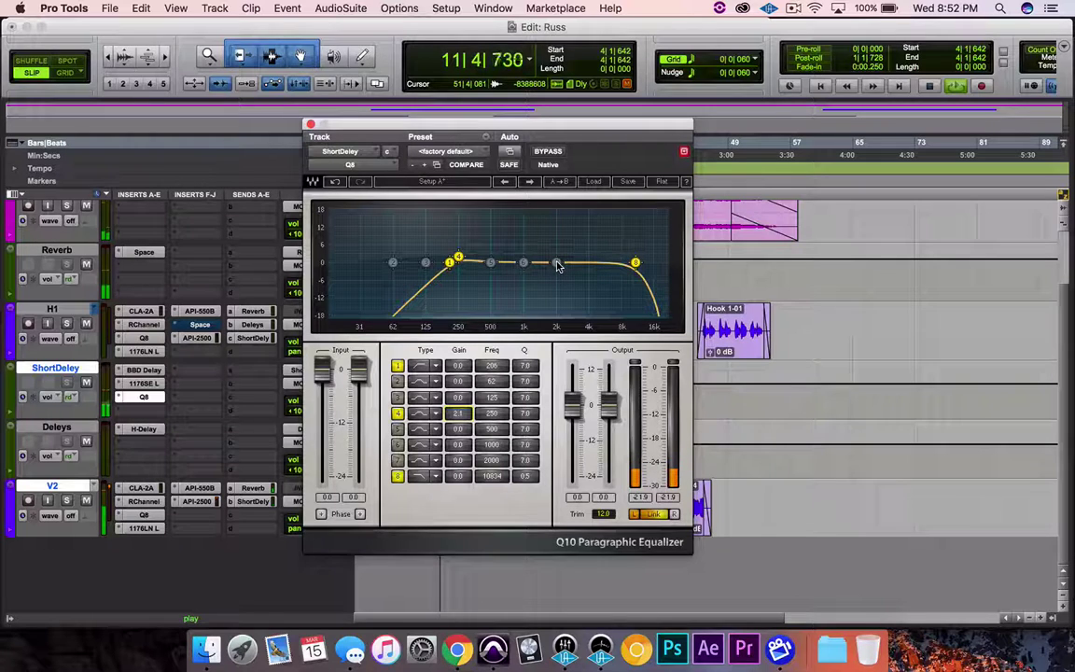
{"action": "left_click_drag", "start_coordinate": [557, 264], "coordinate": [498, 271]}
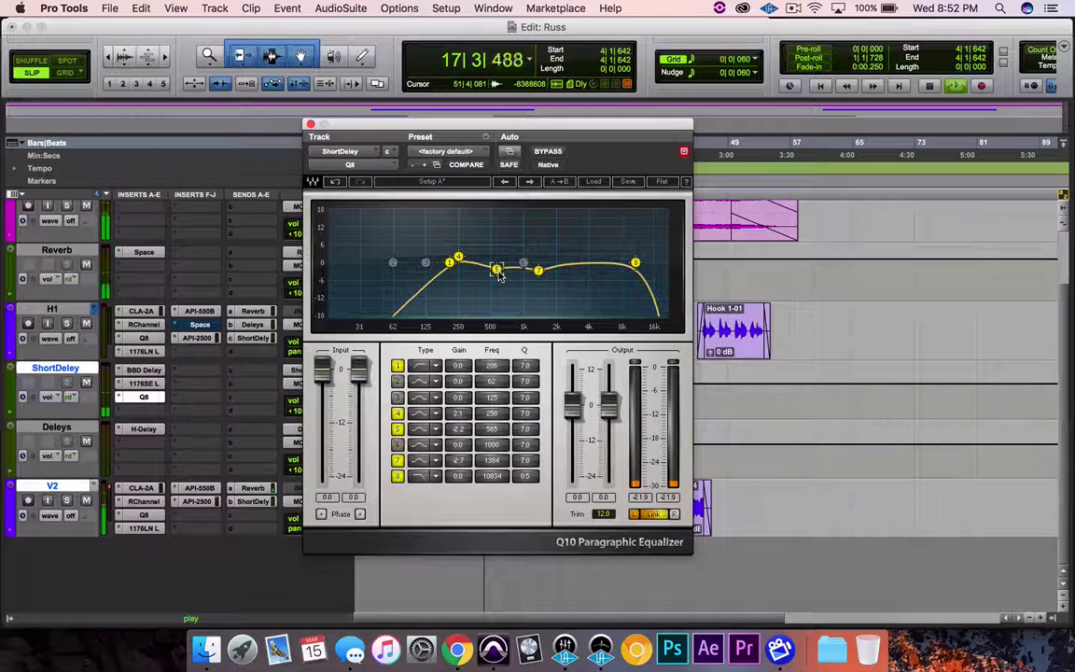
{"action": "left_click", "coordinate": [311, 123]}
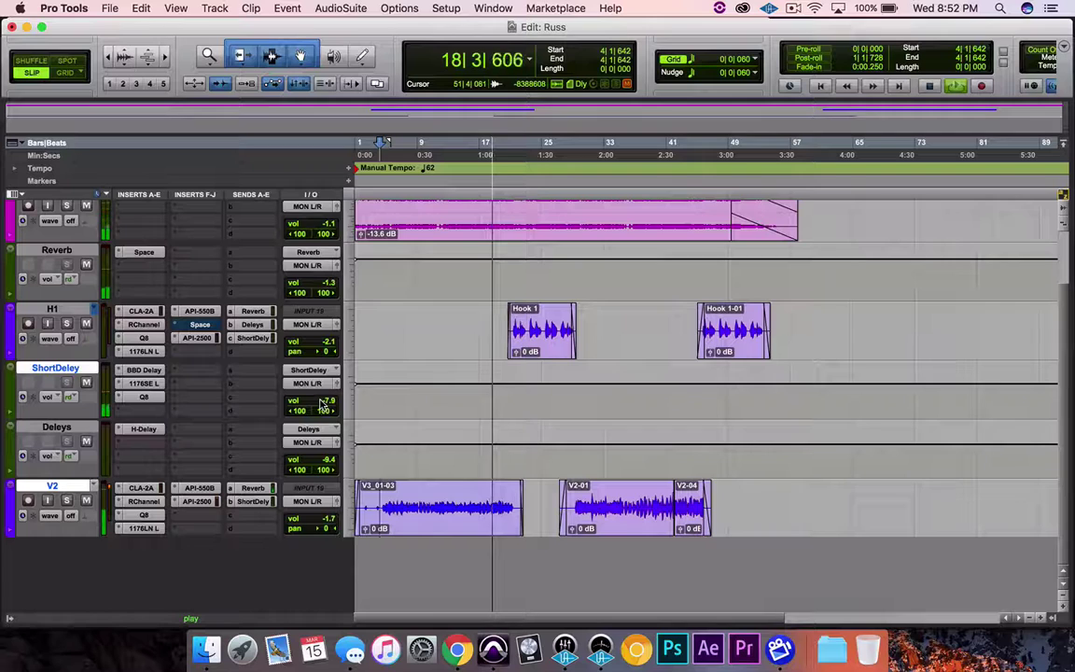
Set the V2 track's send to ShortDeley to about -28.5 dB.
{"action": "left_click", "coordinate": [320, 400]}
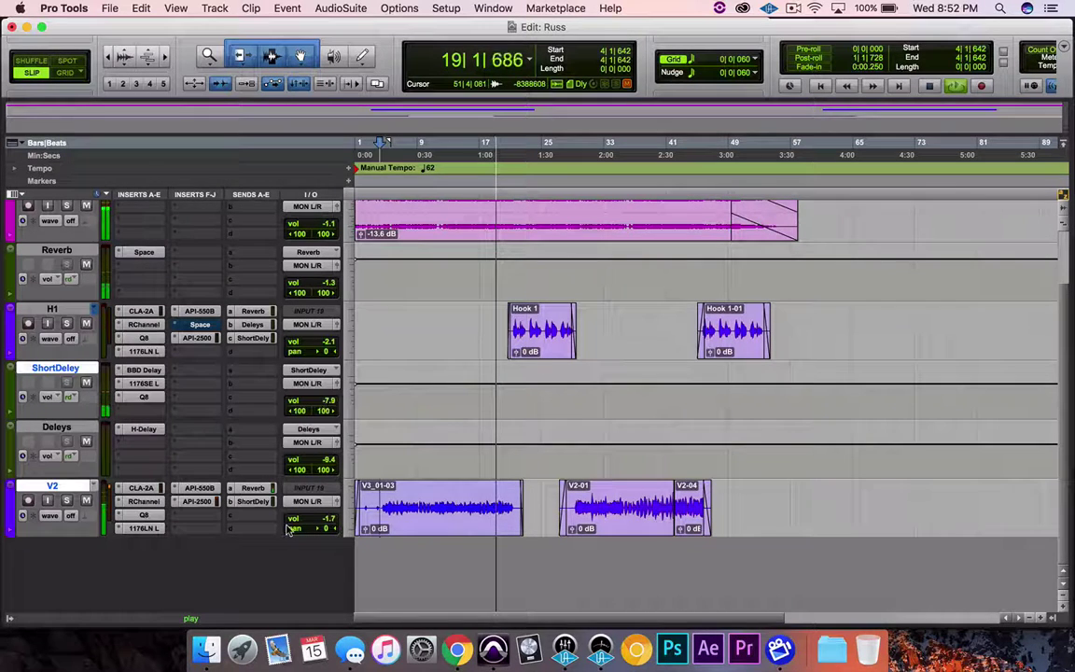
{"action": "left_click", "coordinate": [263, 501]}
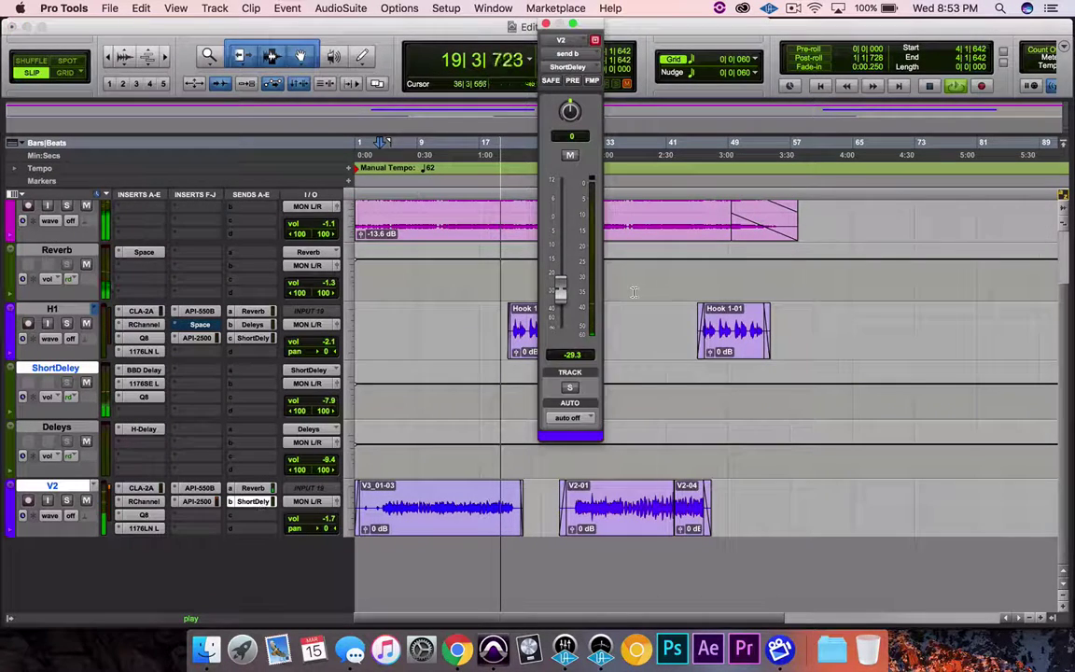
{"action": "left_click_drag", "start_coordinate": [560, 291], "coordinate": [561, 287]}
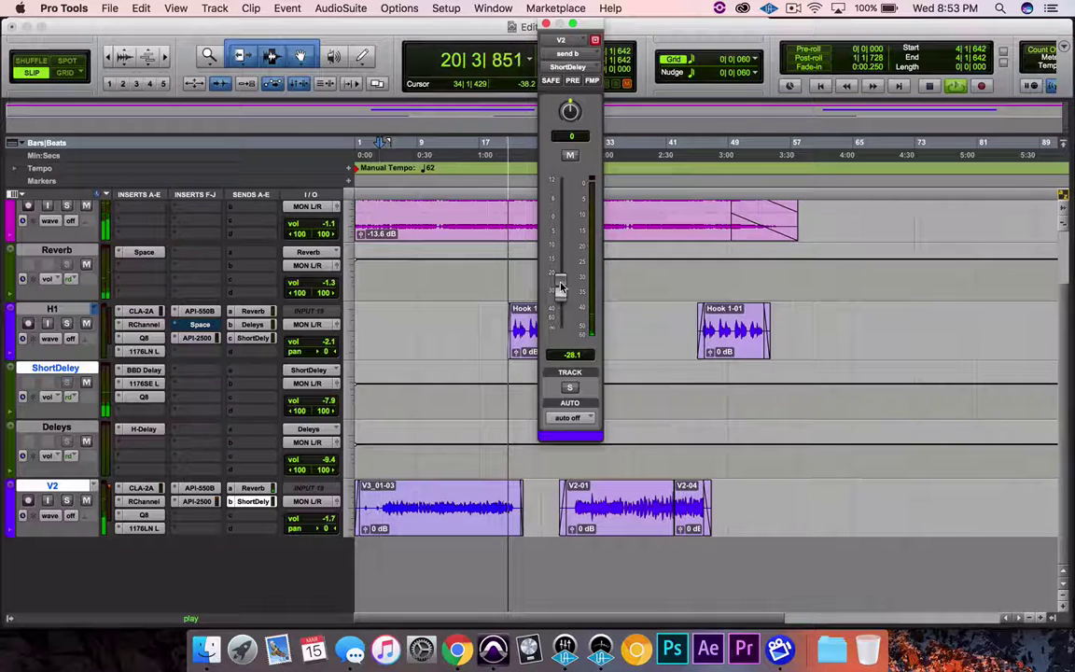
{"action": "left_click_drag", "start_coordinate": [561, 286], "coordinate": [560, 293]}
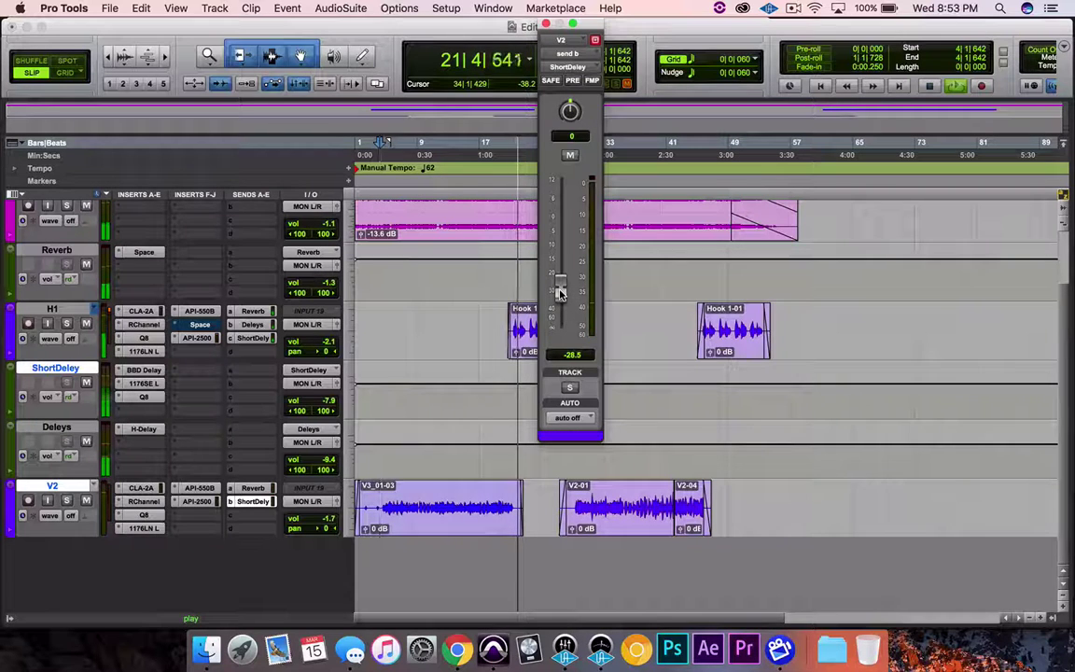
{"action": "left_click", "coordinate": [546, 24]}
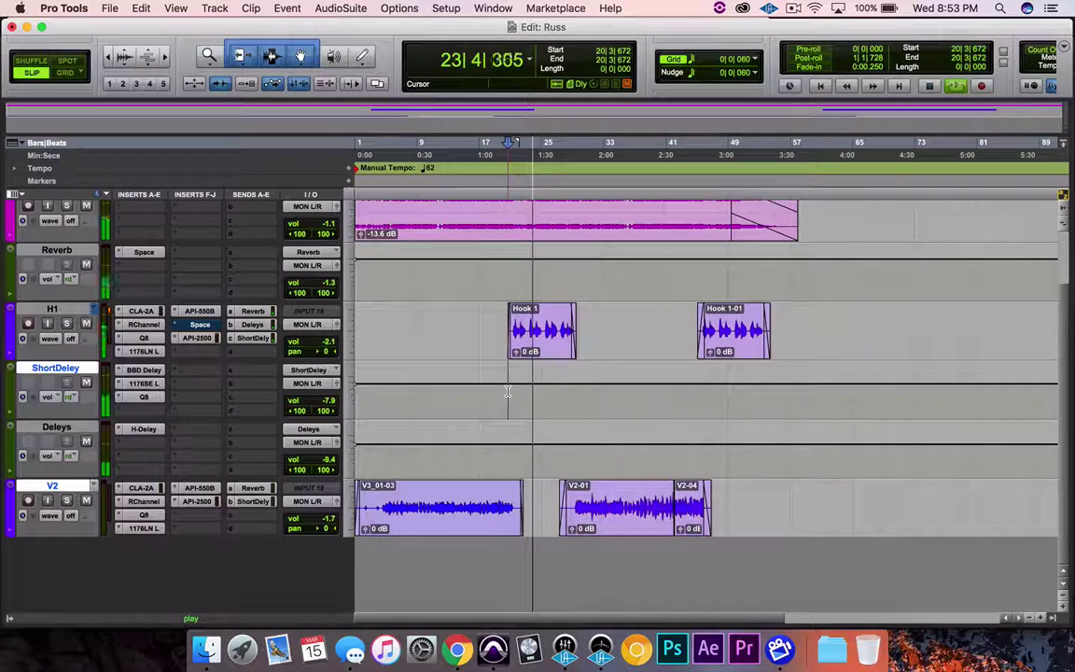
Pull the ShortDeley volume automation down to -∞ across the section beneath the Hook 1 clip.
{"action": "left_click_drag", "start_coordinate": [507, 390], "coordinate": [530, 546]}
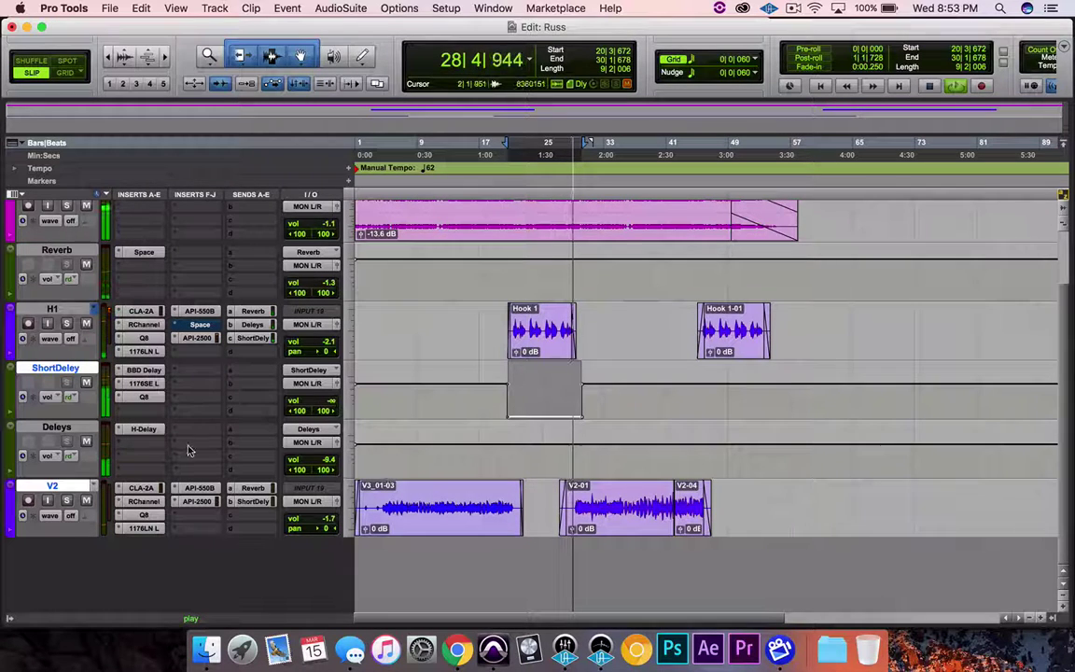
Insert the stereo dbx-160 compressor on the Deleys track after H-Delay.
{"action": "left_click", "coordinate": [145, 446]}
{"action": "mouse_move", "coordinate": [193, 472]}
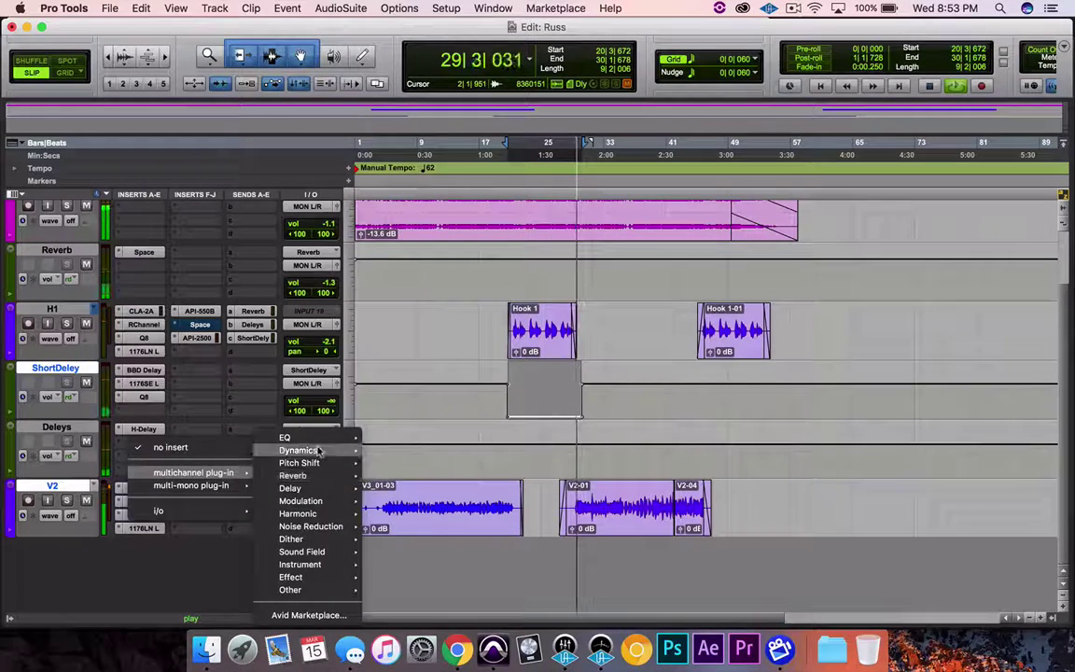
{"action": "mouse_move", "coordinate": [298, 449]}
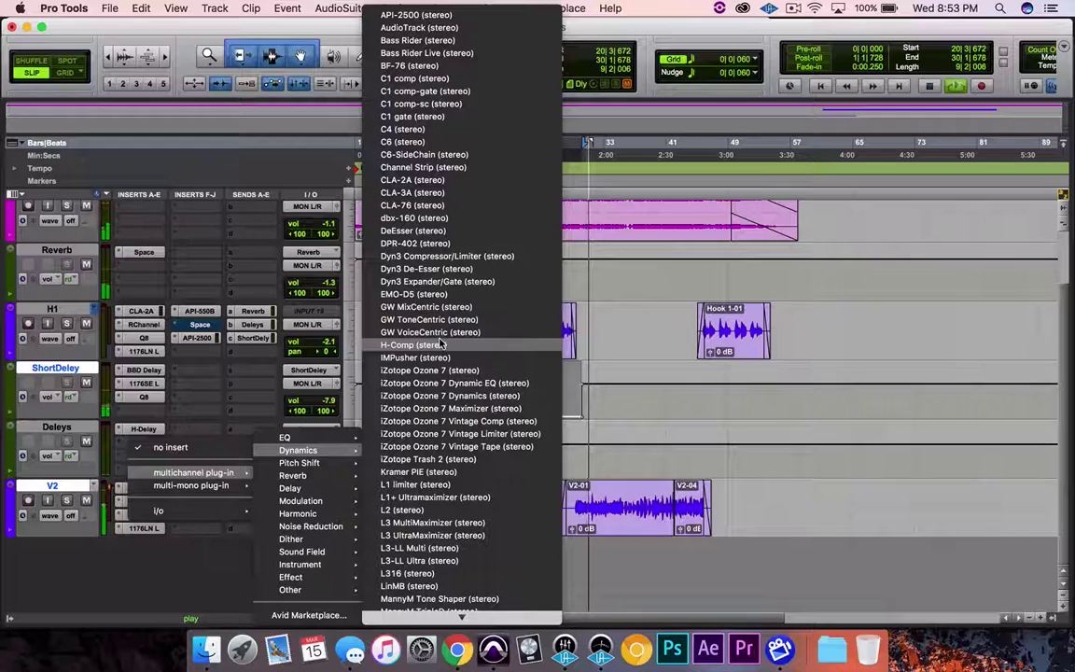
{"action": "left_click", "coordinate": [442, 219]}
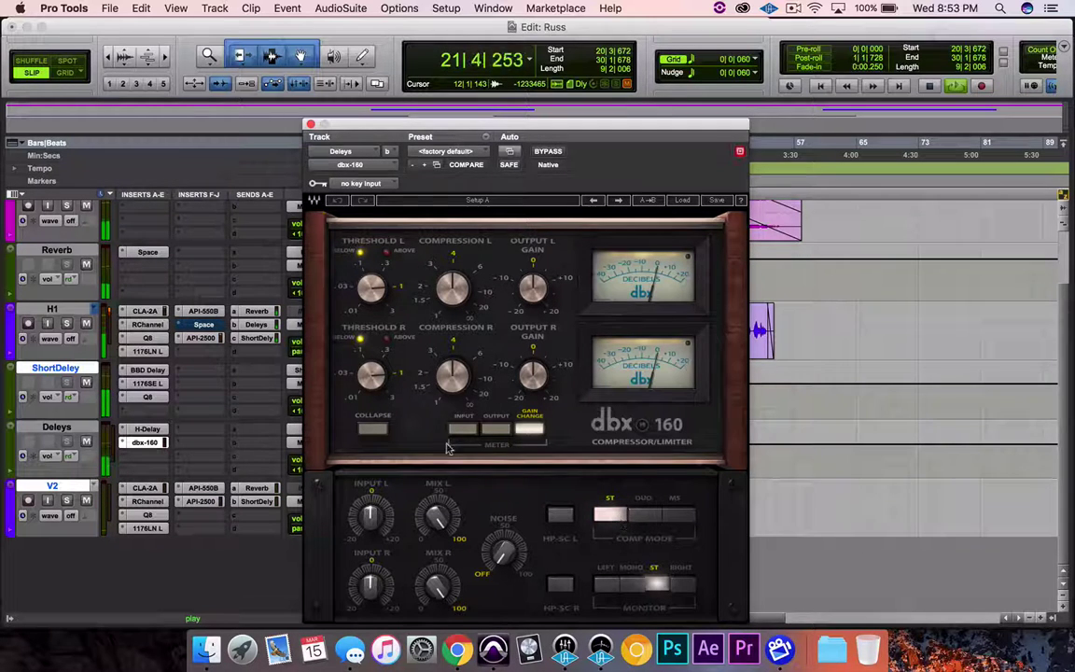
Lower the dbx-160 threshold to about 0.268 and raise its output gain slightly.
{"action": "left_click_drag", "start_coordinate": [382, 382], "coordinate": [377, 379]}
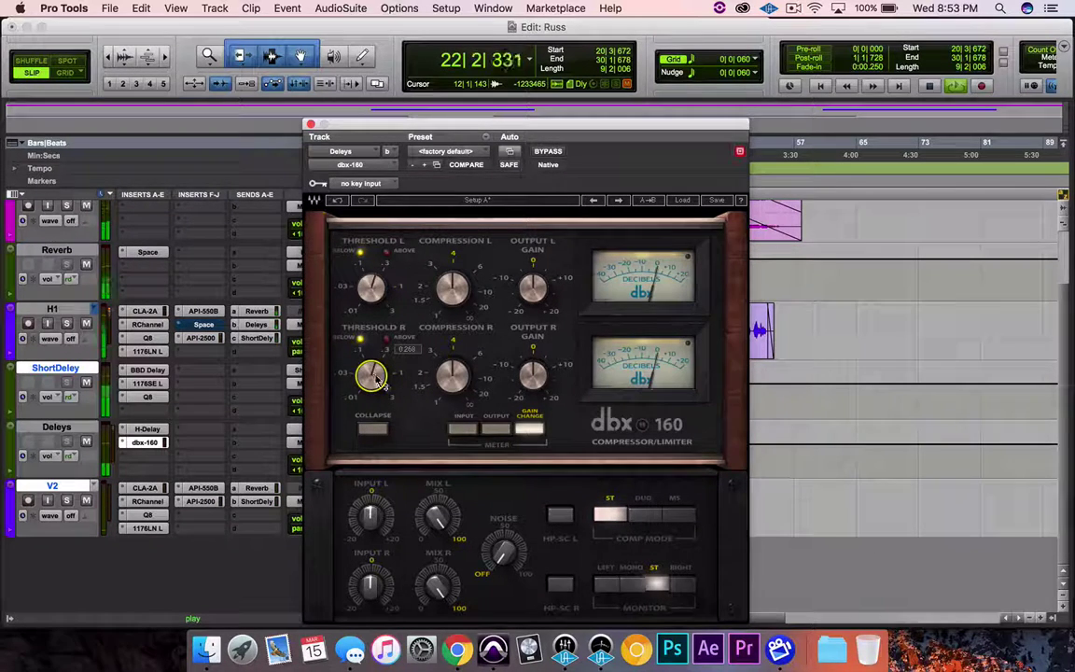
{"action": "left_click", "coordinate": [453, 380]}
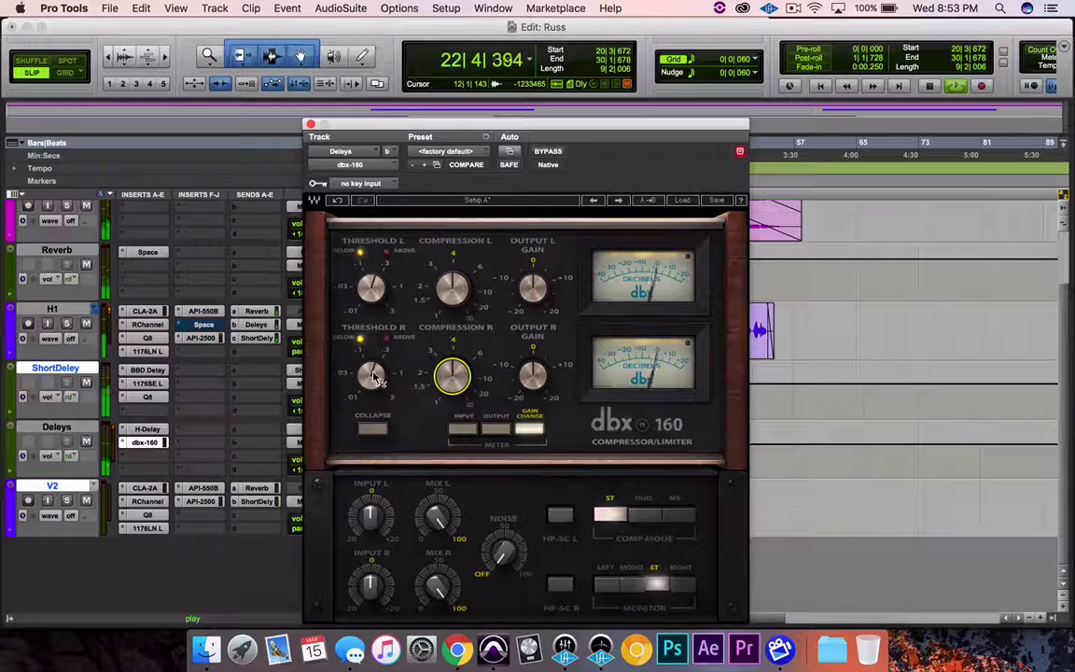
{"action": "key", "text": "Tab"}
{"action": "left_click_drag", "start_coordinate": [533, 375], "coordinate": [533, 374]}
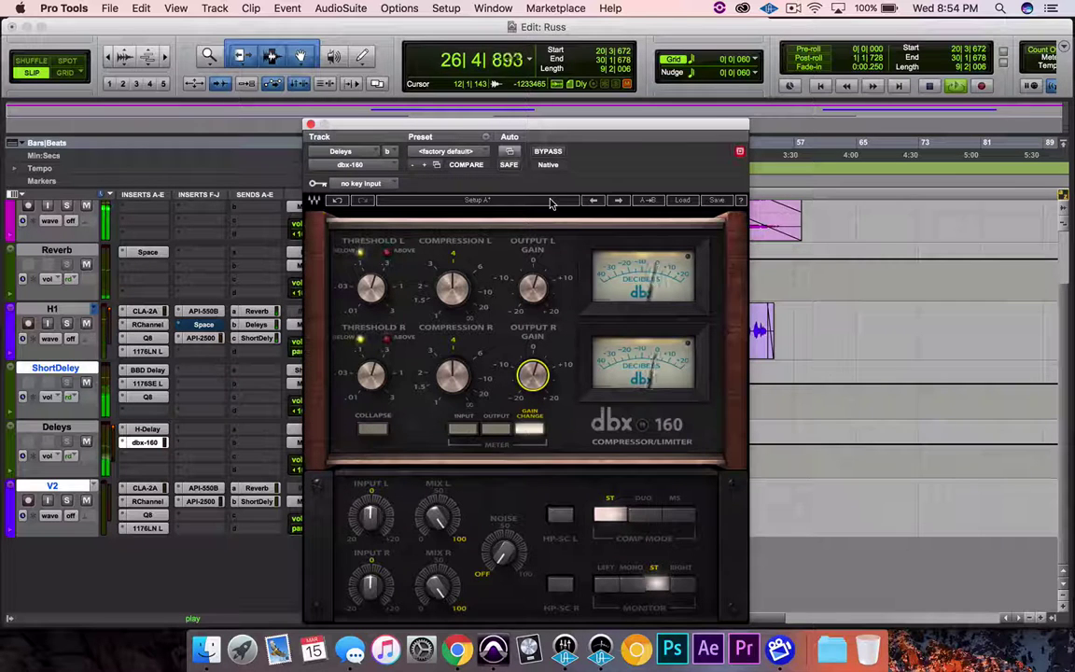
Fine-tune the dbx-160 threshold on the Deleys track to about 0.2 and close the plug-in.
{"action": "left_click", "coordinate": [368, 376]}
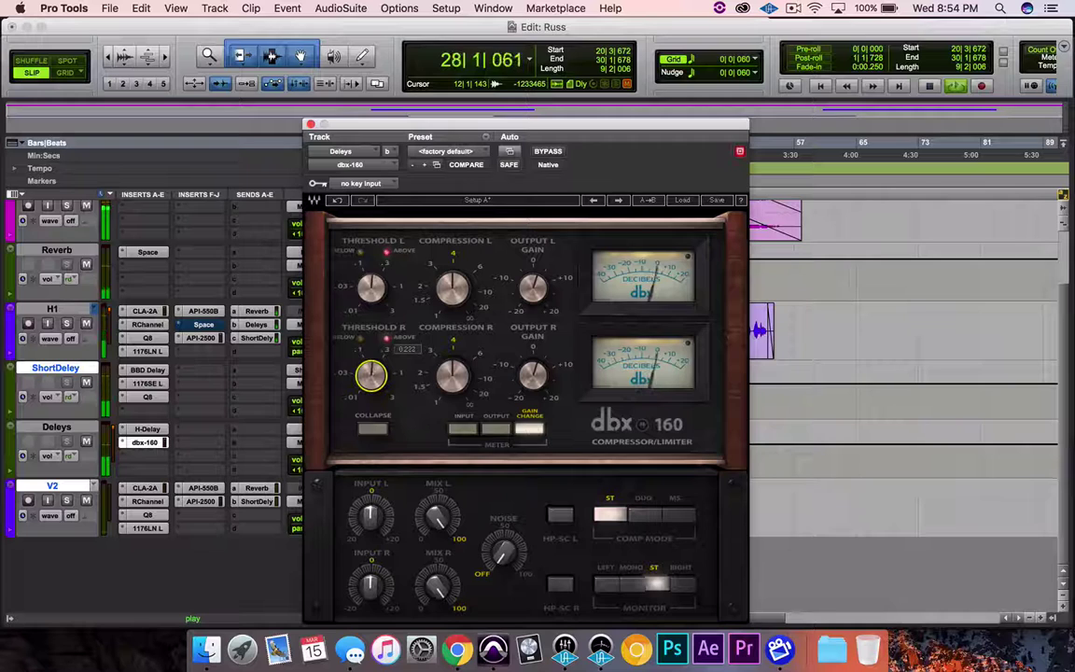
{"action": "left_click_drag", "start_coordinate": [370, 376], "coordinate": [370, 377]}
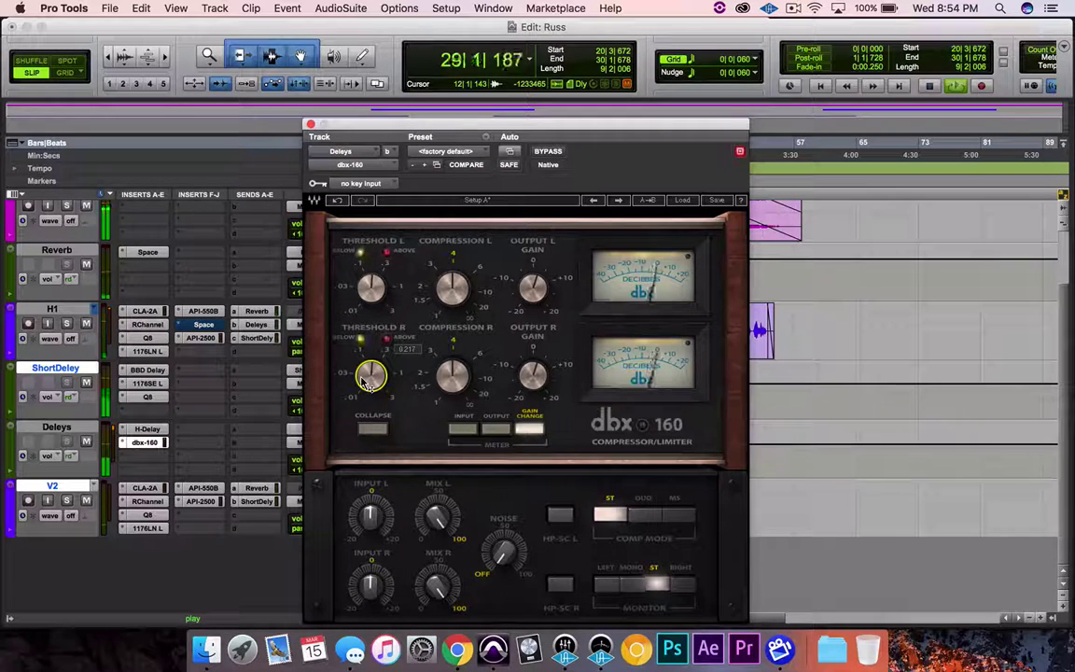
{"action": "left_click_drag", "start_coordinate": [370, 378], "coordinate": [370, 377]}
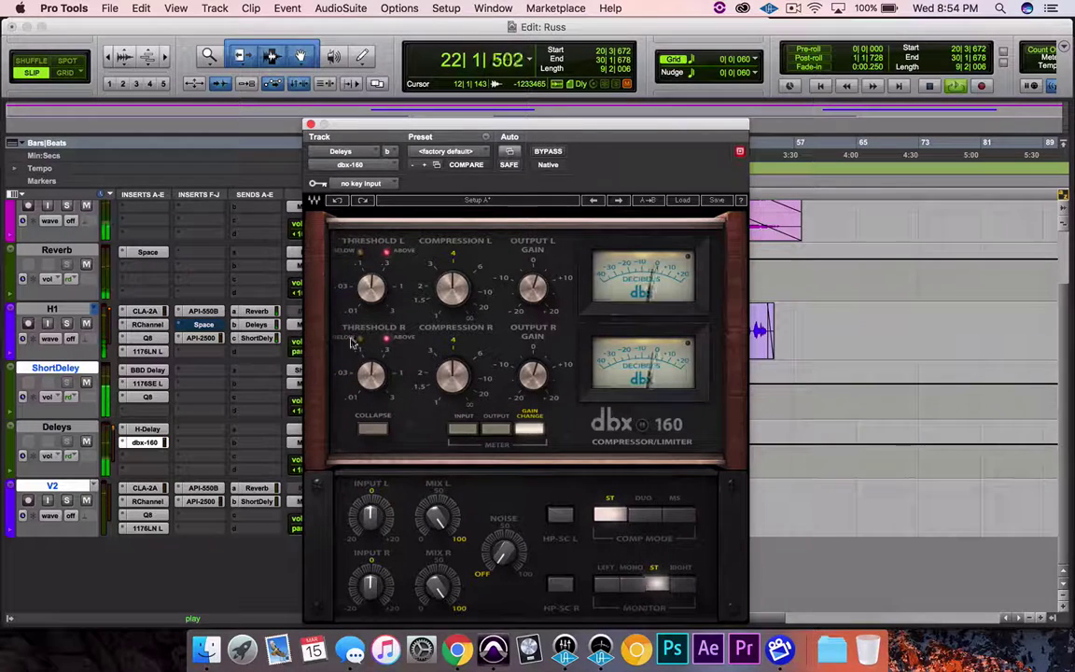
{"action": "left_click", "coordinate": [371, 374]}
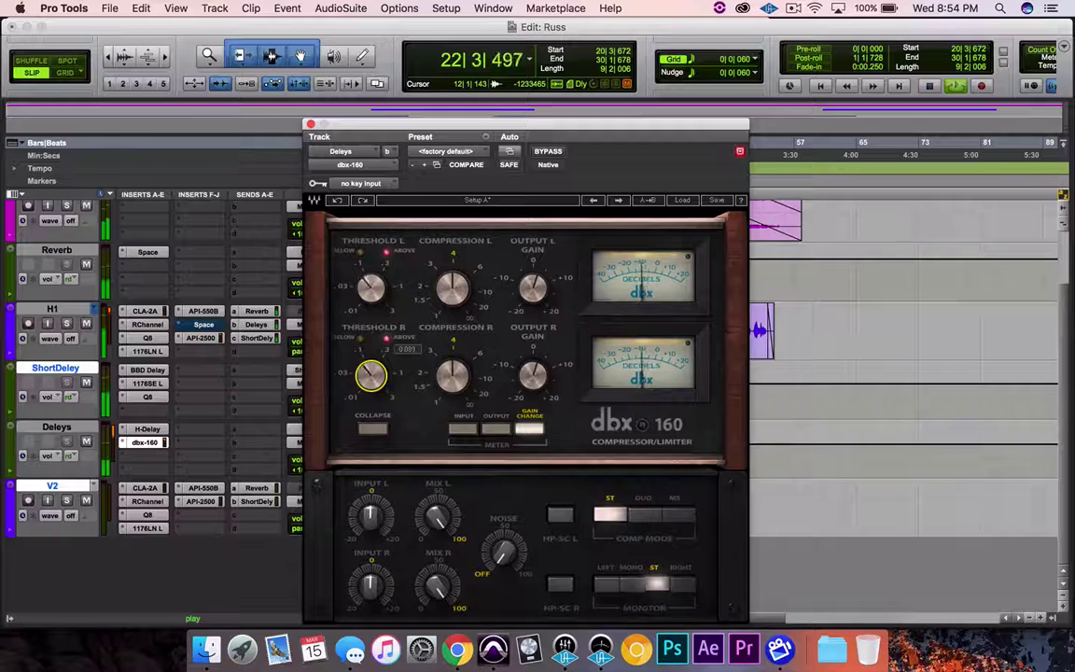
{"action": "left_click_drag", "start_coordinate": [372, 374], "coordinate": [371, 379]}
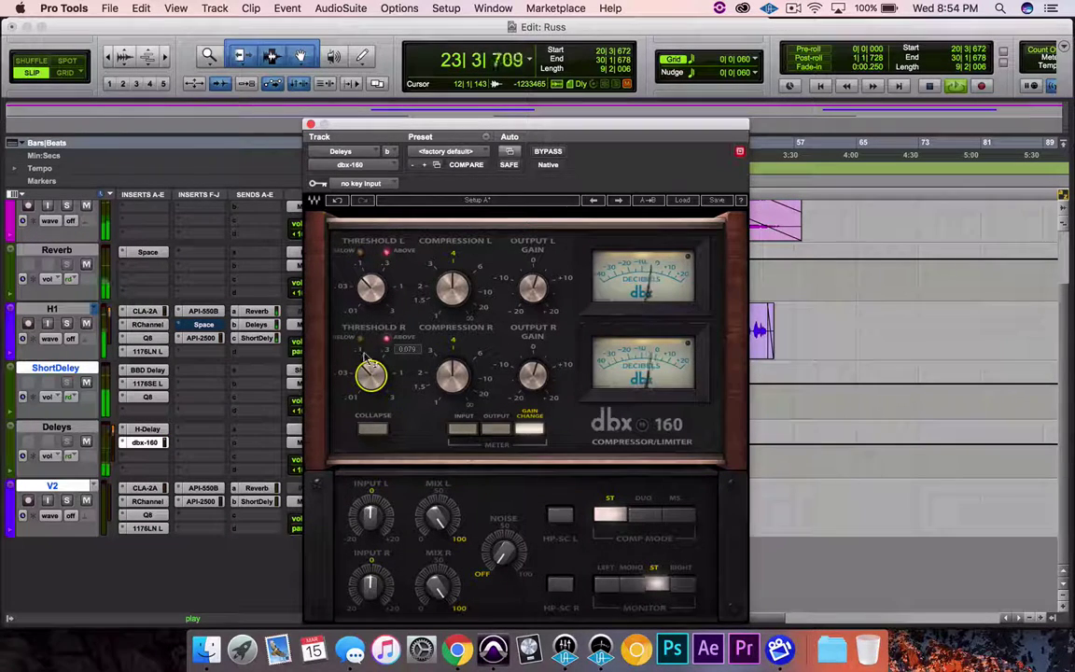
{"action": "mouse_move", "coordinate": [372, 379]}
{"action": "left_mouse_down"}
{"action": "mouse_move", "coordinate": [372, 345]}
{"action": "mouse_move", "coordinate": [371, 361]}
{"action": "left_mouse_up"}
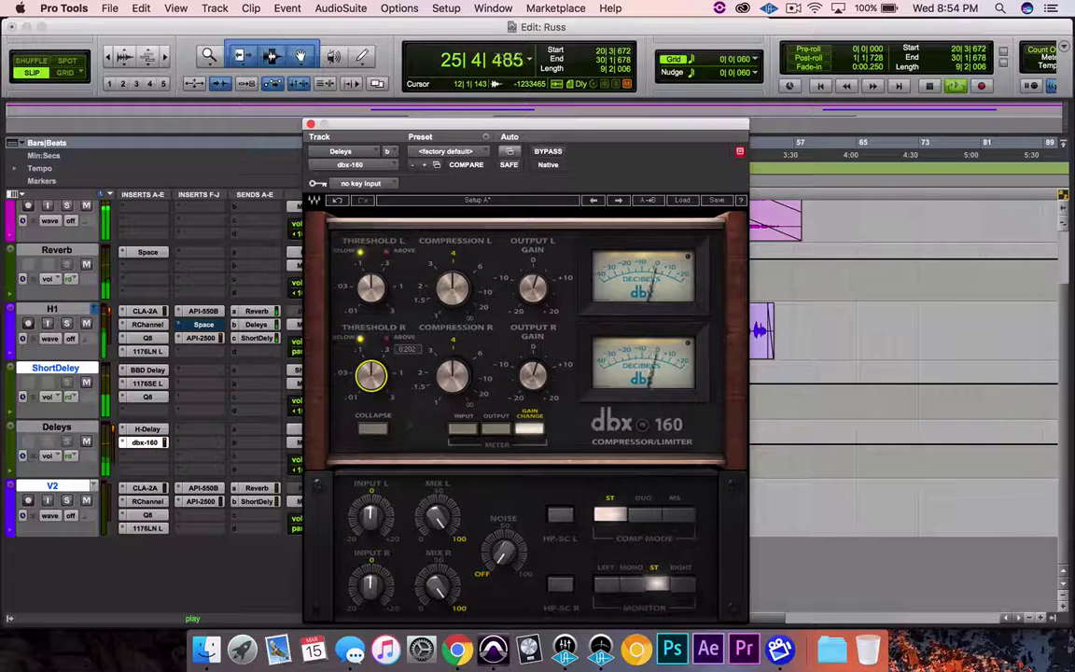
{"action": "left_click_drag", "start_coordinate": [372, 380], "coordinate": [371, 375]}
{"action": "left_click", "coordinate": [312, 123]}
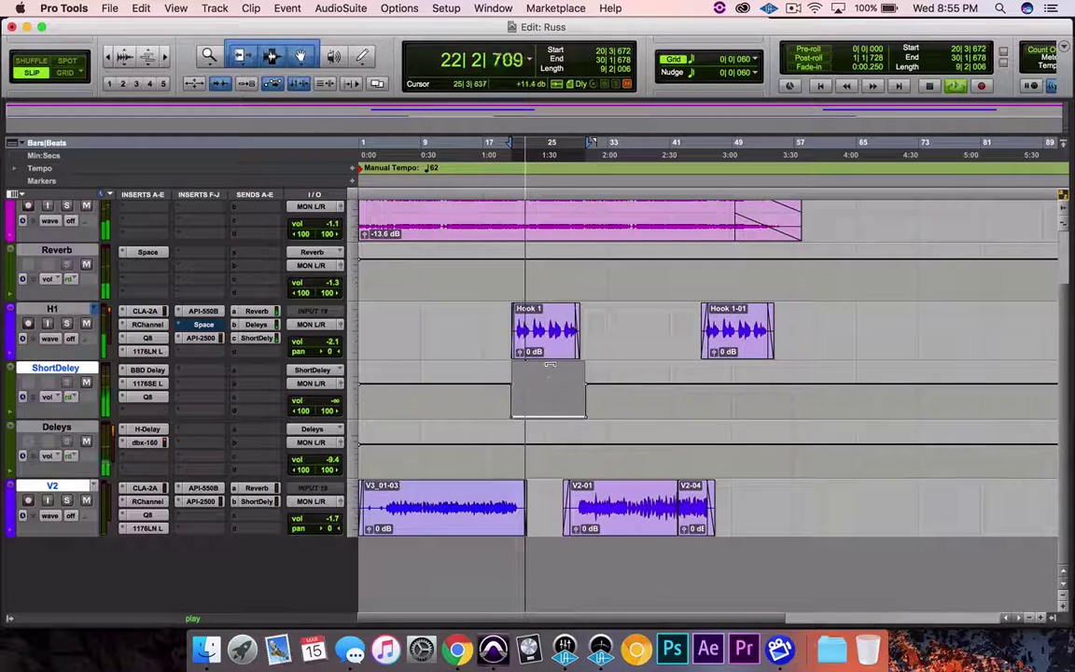
Set the ShortDeley volume automation beneath the Hook 1 clip to -67.2 dB.
{"action": "left_click_drag", "start_coordinate": [557, 376], "coordinate": [546, 307]}
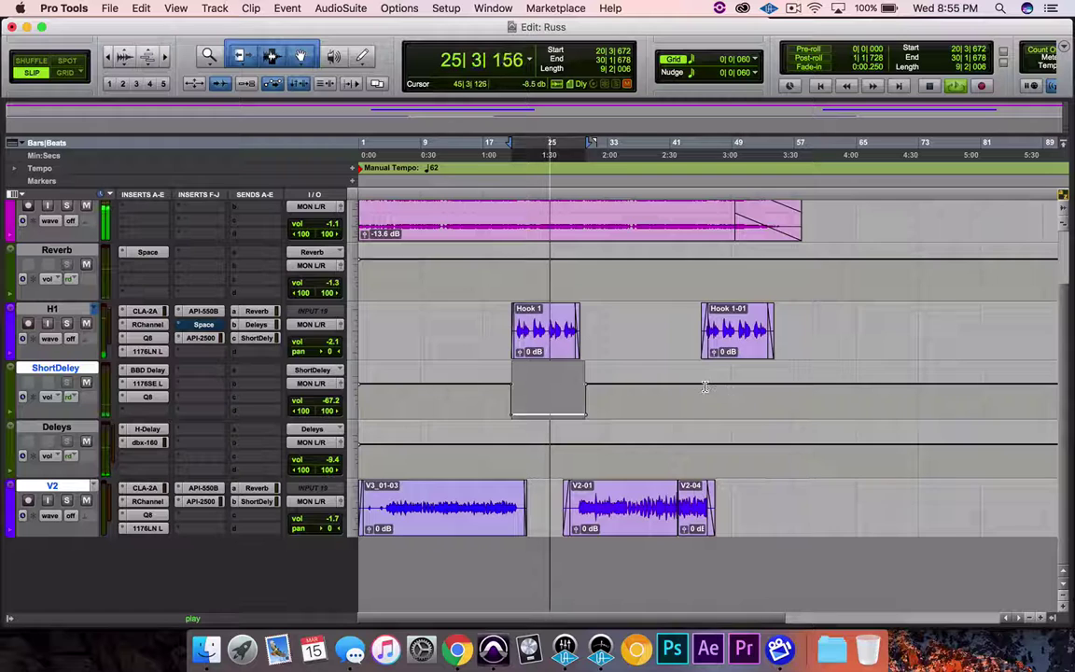
{"action": "left_click_drag", "start_coordinate": [703, 406], "coordinate": [786, 408]}
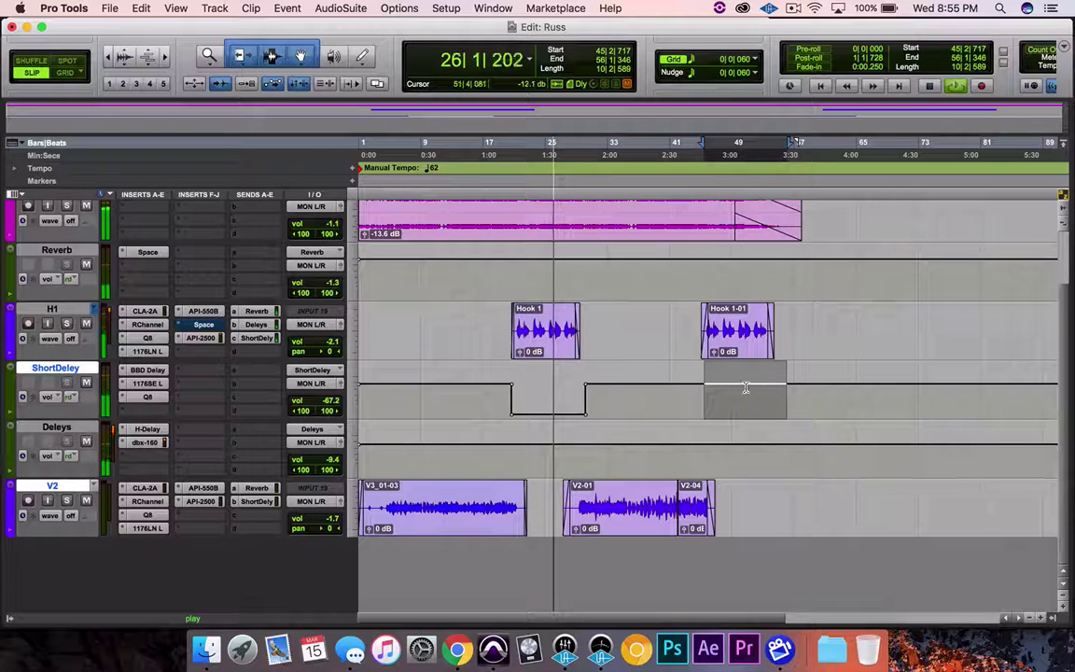
{"action": "left_click_drag", "start_coordinate": [732, 372], "coordinate": [732, 419]}
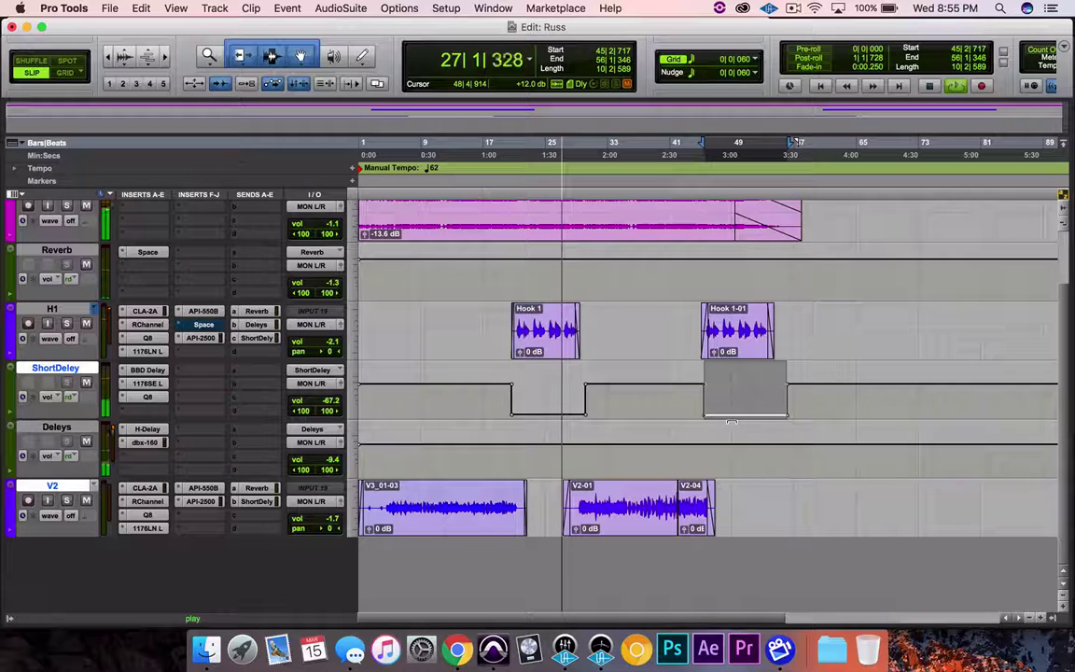
{"action": "left_click", "coordinate": [718, 388]}
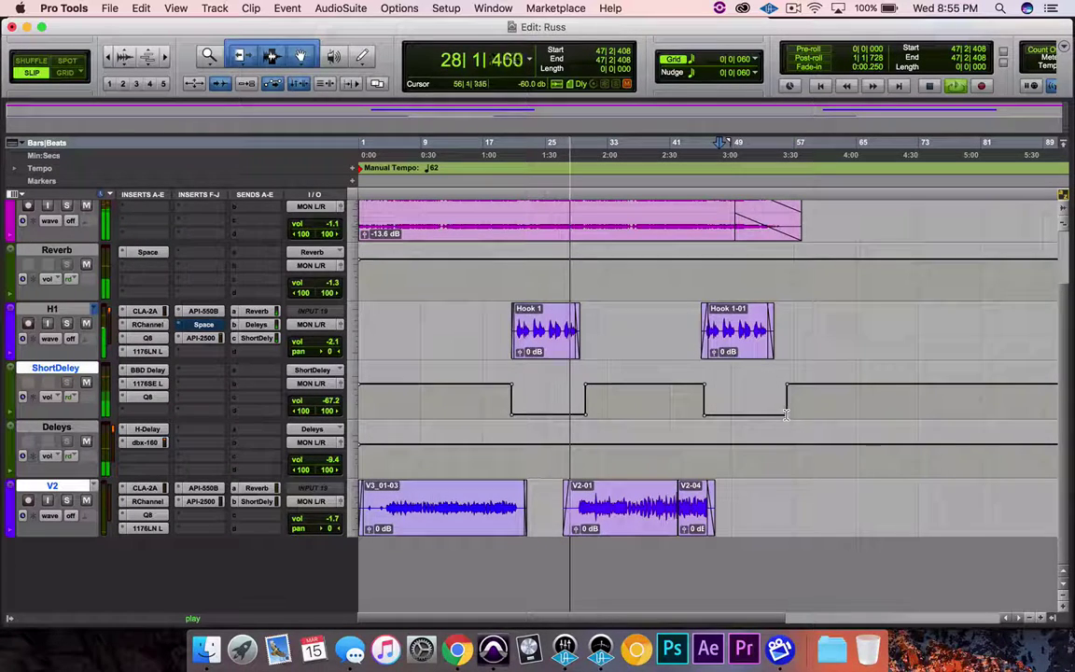
{"action": "left_click_drag", "start_coordinate": [786, 414], "coordinate": [789, 378]}
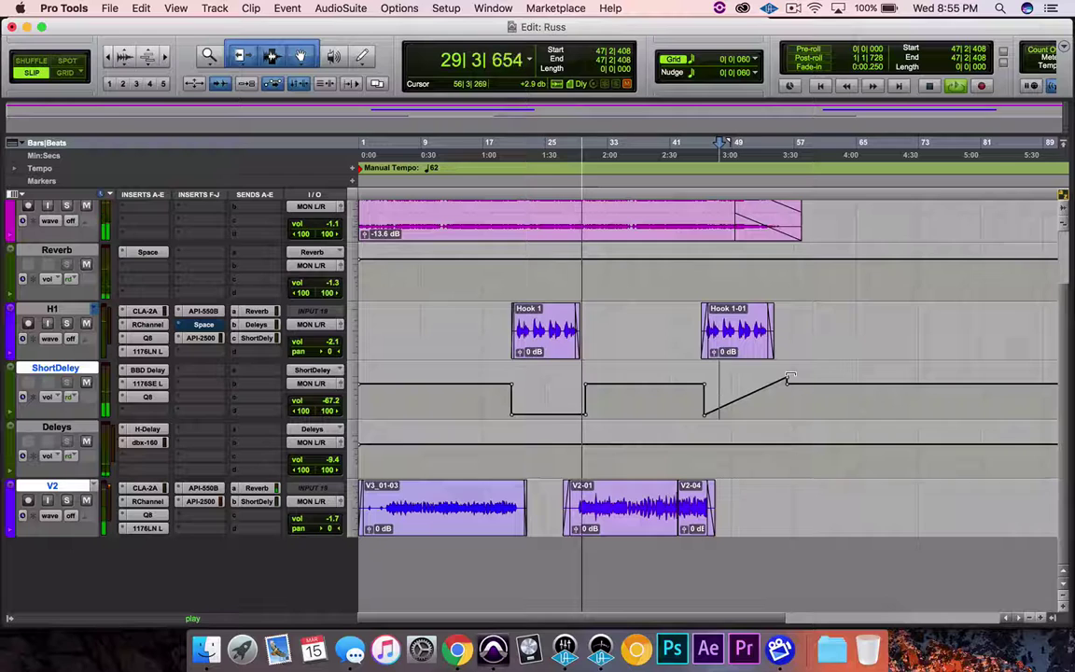
{"action": "key", "text": "space"}
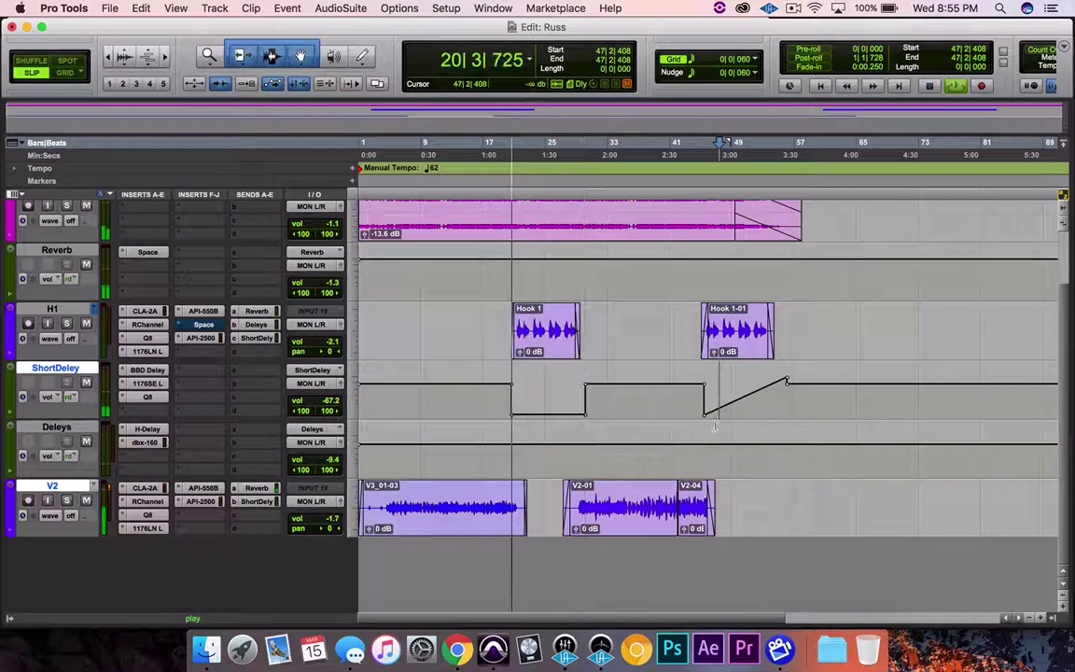
{"action": "left_click", "coordinate": [706, 446]}
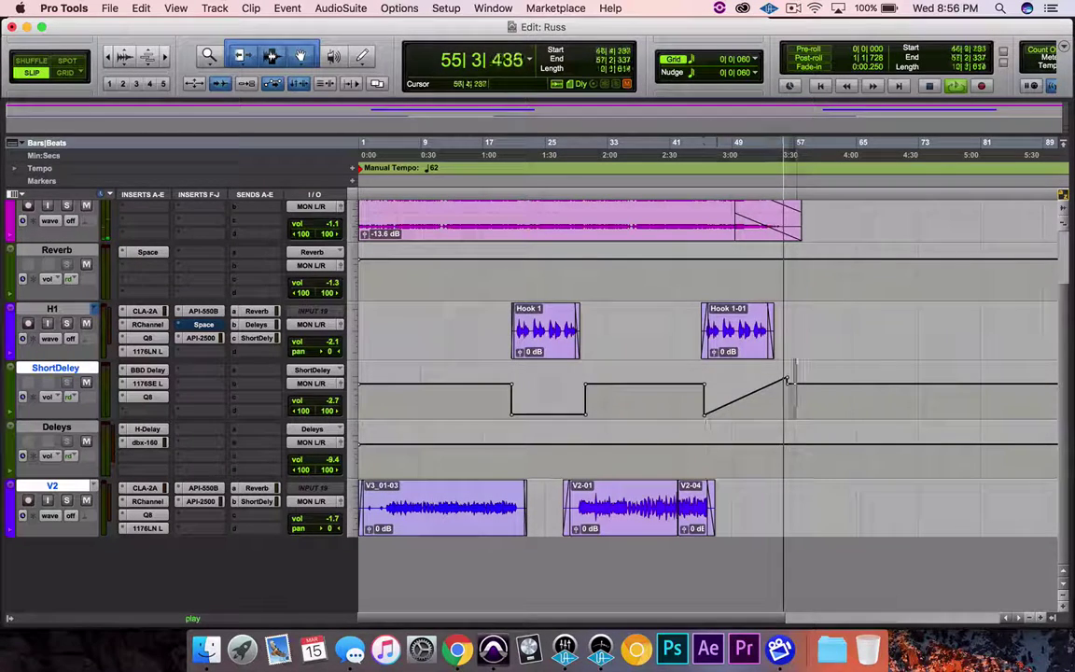
{"action": "left_click_drag", "start_coordinate": [796, 401], "coordinate": [680, 398]}
{"action": "key", "text": "BackSpace"}
{"action": "left_click", "coordinate": [681, 399]}
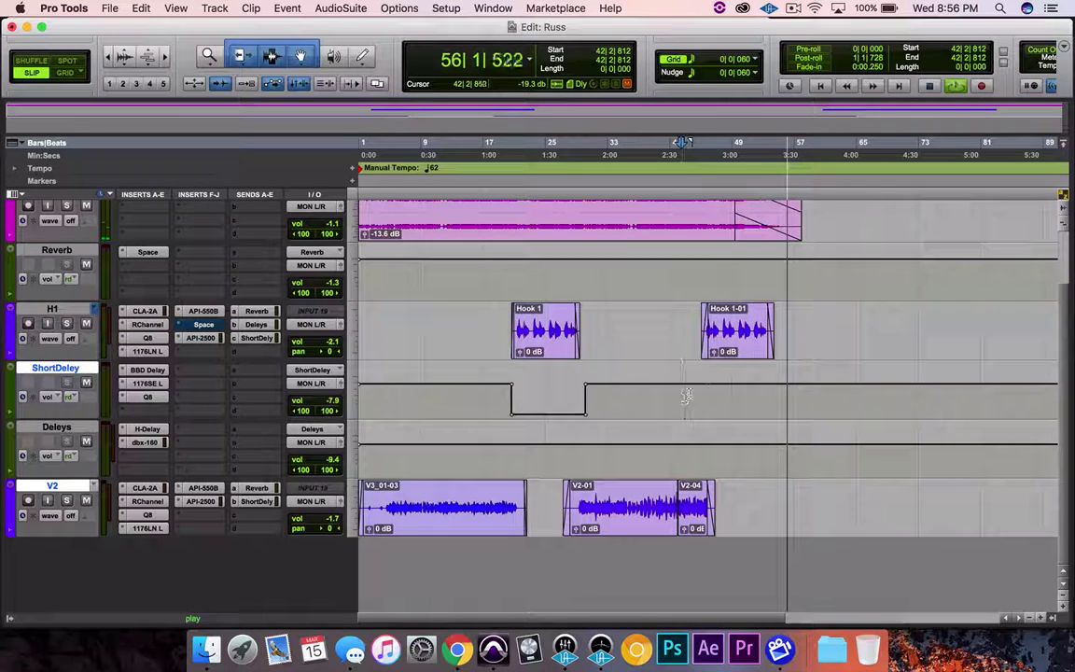
Lower the ShortDeley volume automation to about -47.4 dB across the section beneath the Hook 1-01 clip.
{"action": "left_click_drag", "start_coordinate": [692, 404], "coordinate": [744, 398]}
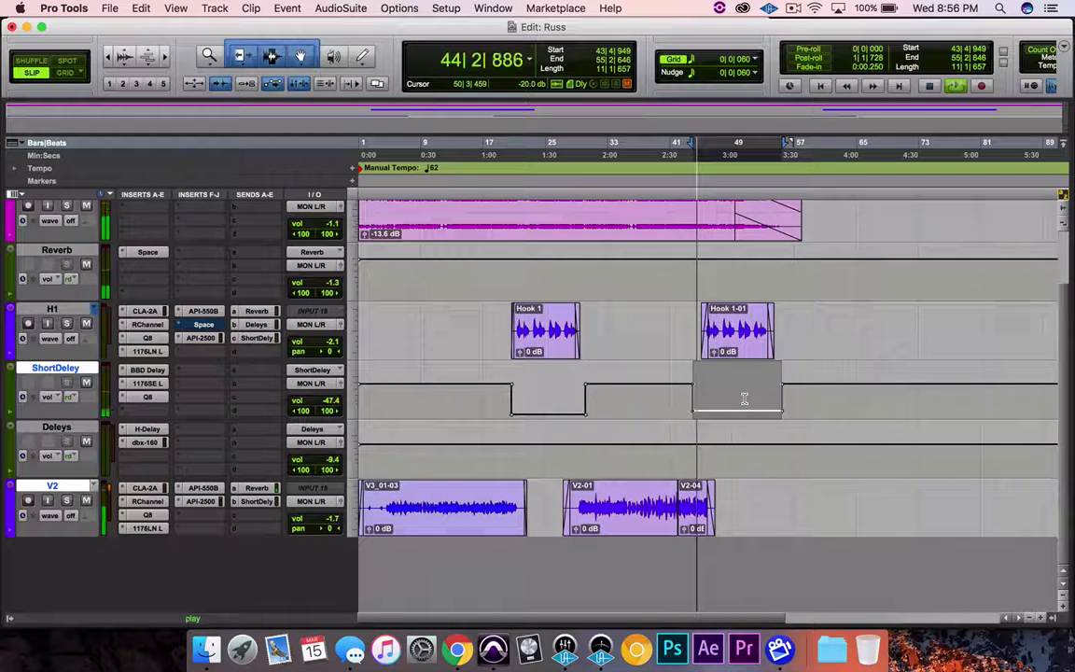
Play the session from bar 25, in the middle of Hook 1, to audition the lowered short delay.
{"action": "left_click", "coordinate": [557, 392]}
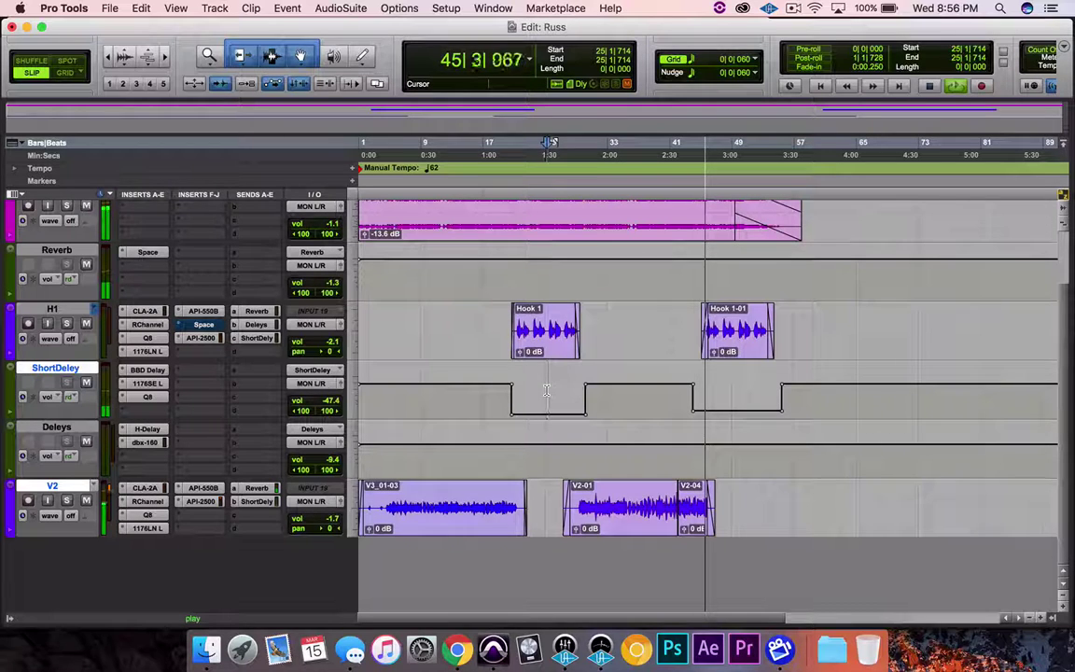
{"action": "key", "text": "space"}
{"action": "left_click", "coordinate": [546, 391]}
{"action": "key", "text": "space"}
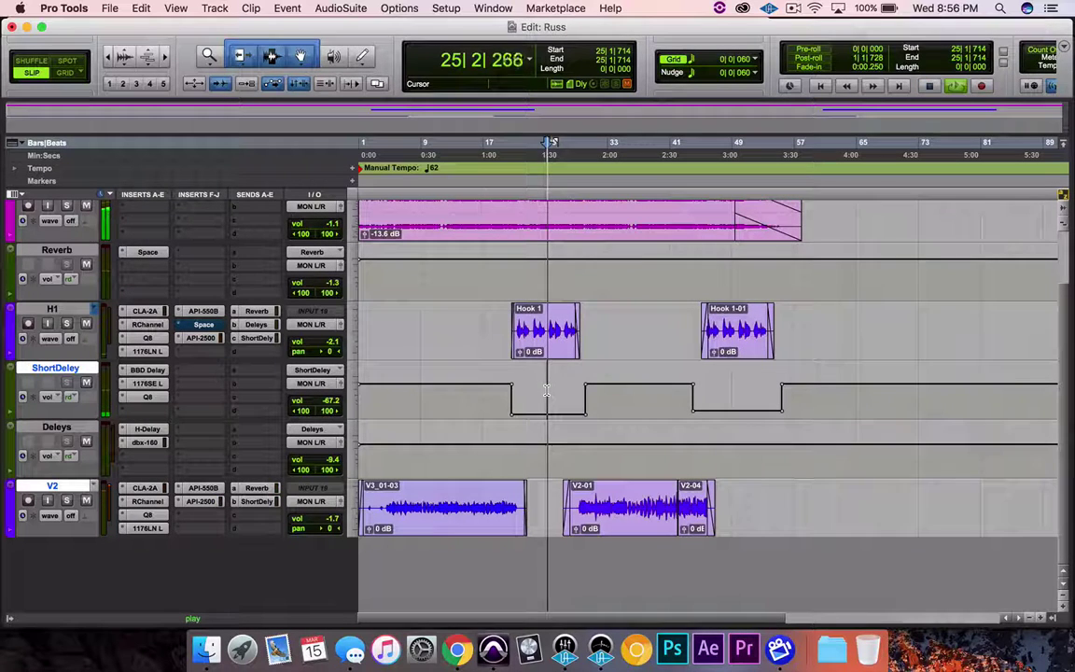
Play from the start of Hook 1-01 and lower the ShortDeley volume automation beneath that clip to -54.5 dB.
{"action": "left_click", "coordinate": [702, 390]}
{"action": "key", "text": "space"}
{"action": "left_click", "coordinate": [703, 390]}
{"action": "key", "text": "space"}
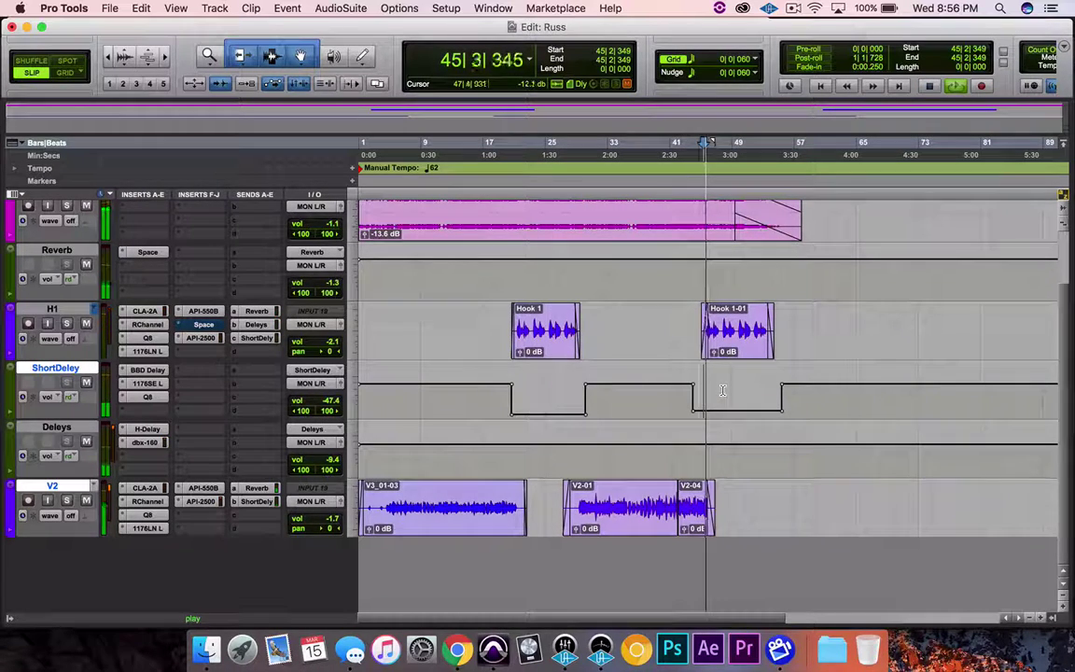
{"action": "left_click", "coordinate": [722, 390]}
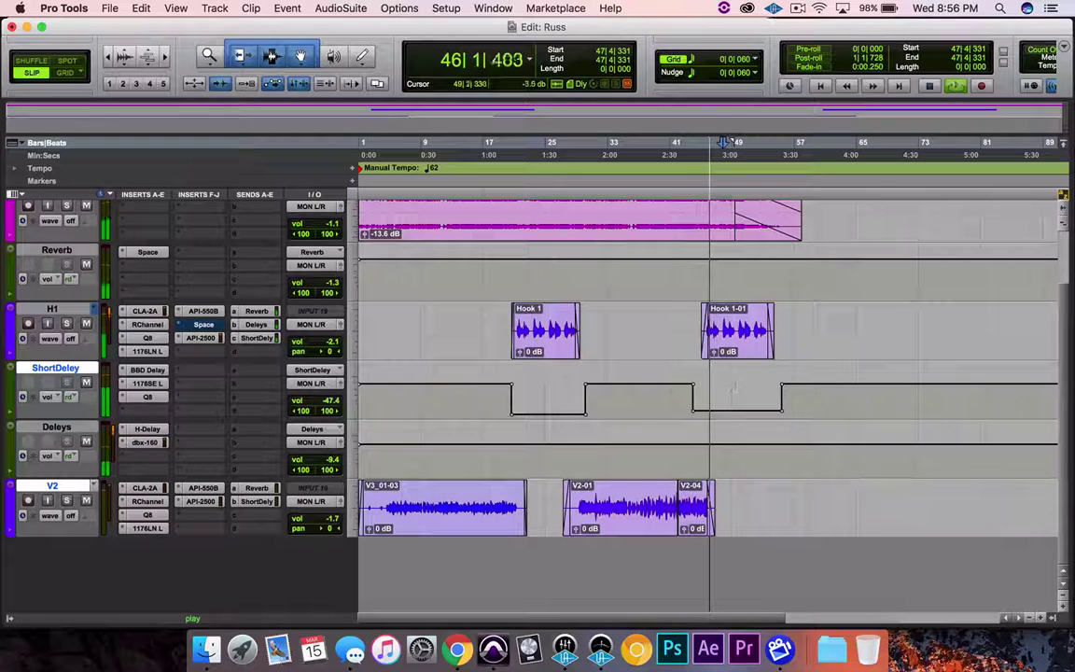
{"action": "left_click_drag", "start_coordinate": [745, 368], "coordinate": [746, 372]}
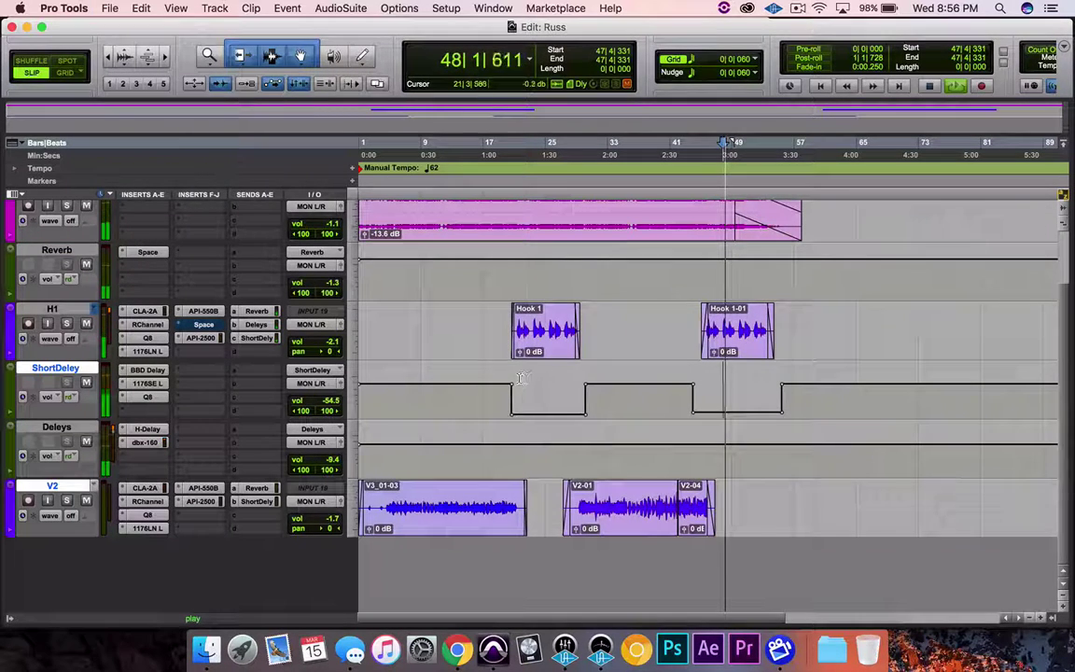
Place the playback start near the beginning of Hook 1 and insert a stereo Q8 equalizer on the Deleys track.
{"action": "left_click", "coordinate": [518, 378]}
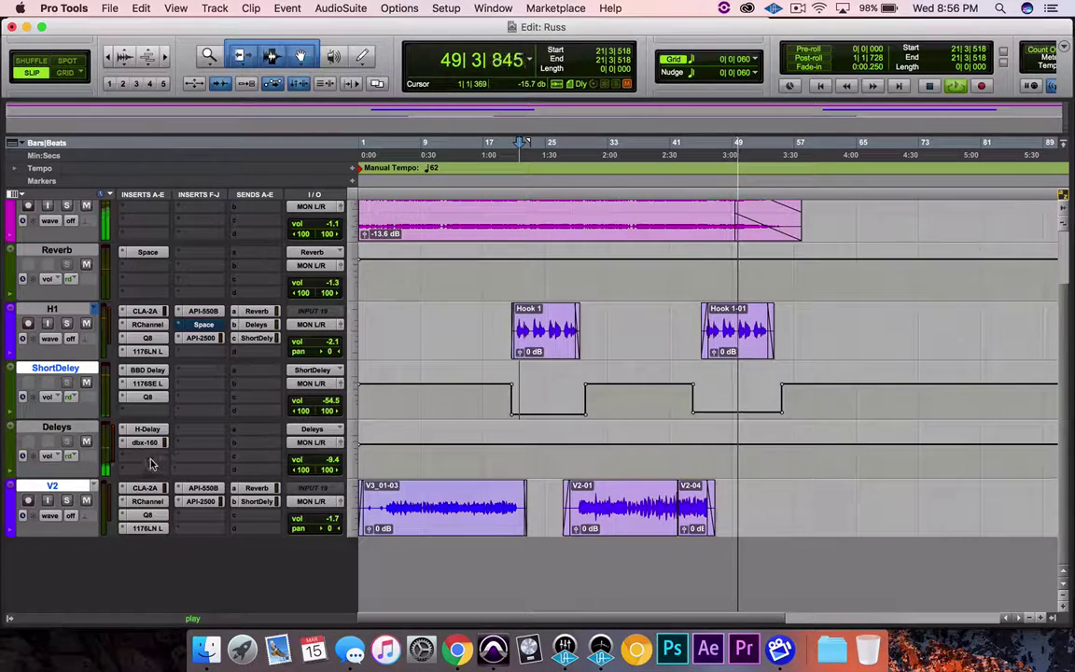
{"action": "left_click", "coordinate": [151, 464]}
{"action": "mouse_move", "coordinate": [197, 485]}
{"action": "mouse_move", "coordinate": [288, 437]}
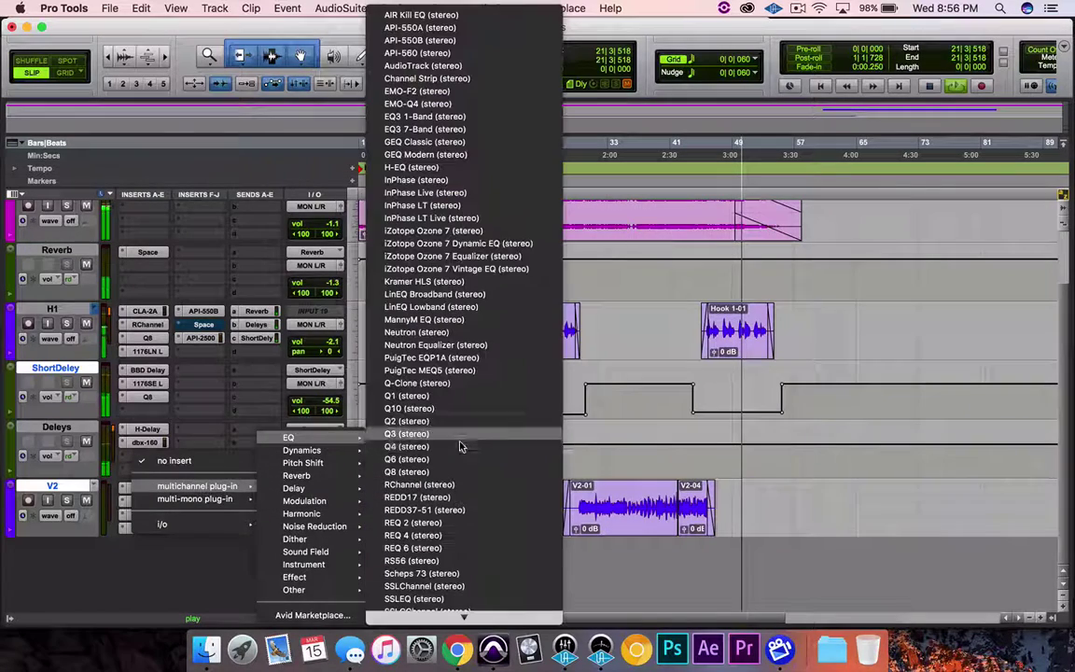
{"action": "left_click", "coordinate": [422, 471]}
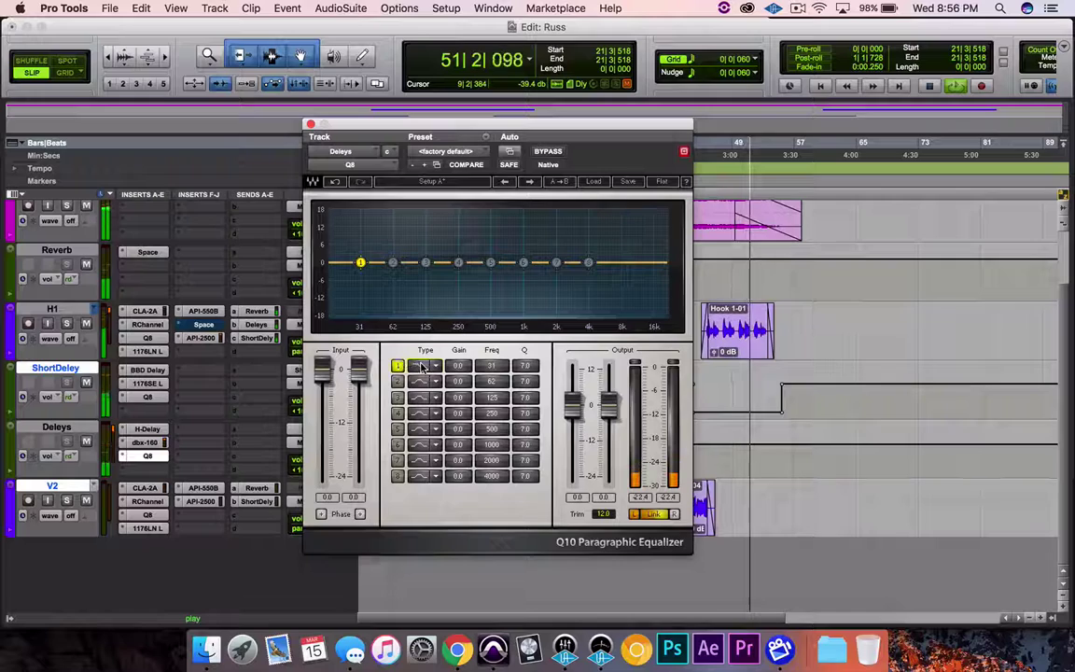
Make band 1 of the Deleys Q8 a high-pass filter at 226 Hz and clear the clip indicators.
{"action": "left_click", "coordinate": [421, 366]}
{"action": "left_click", "coordinate": [422, 367]}
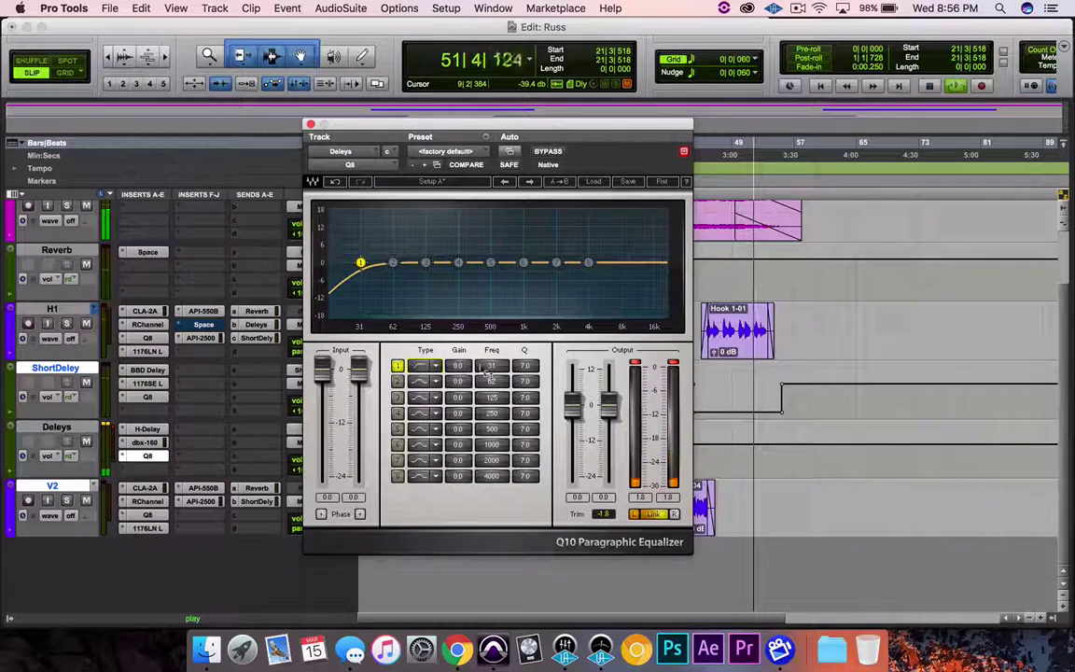
{"action": "left_click_drag", "start_coordinate": [487, 371], "coordinate": [487, 333]}
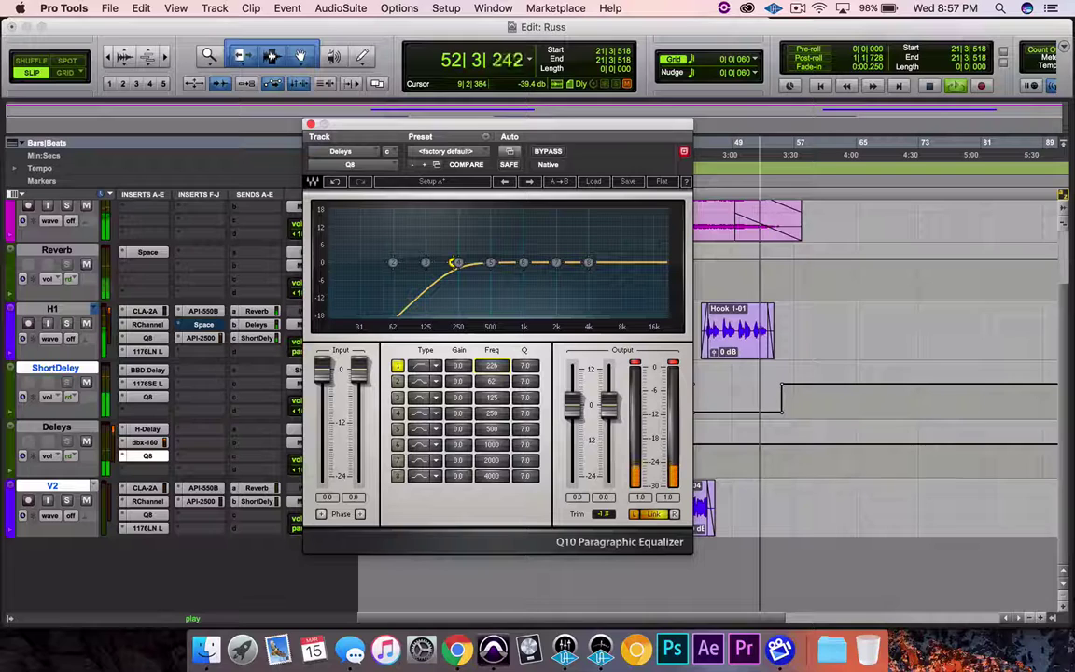
{"action": "left_click", "coordinate": [634, 361]}
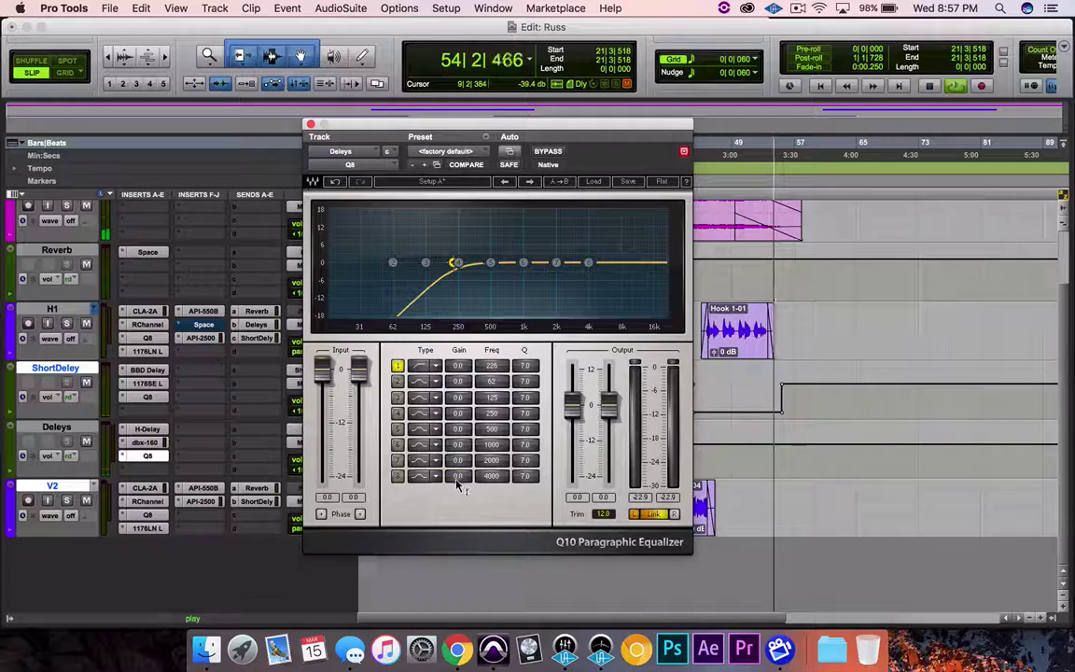
Enable band 8 of the Deleys Q8 as a high shelf with 7.7 dB gain, and restart playback to hear it.
{"action": "left_click_drag", "start_coordinate": [457, 477], "coordinate": [457, 471]}
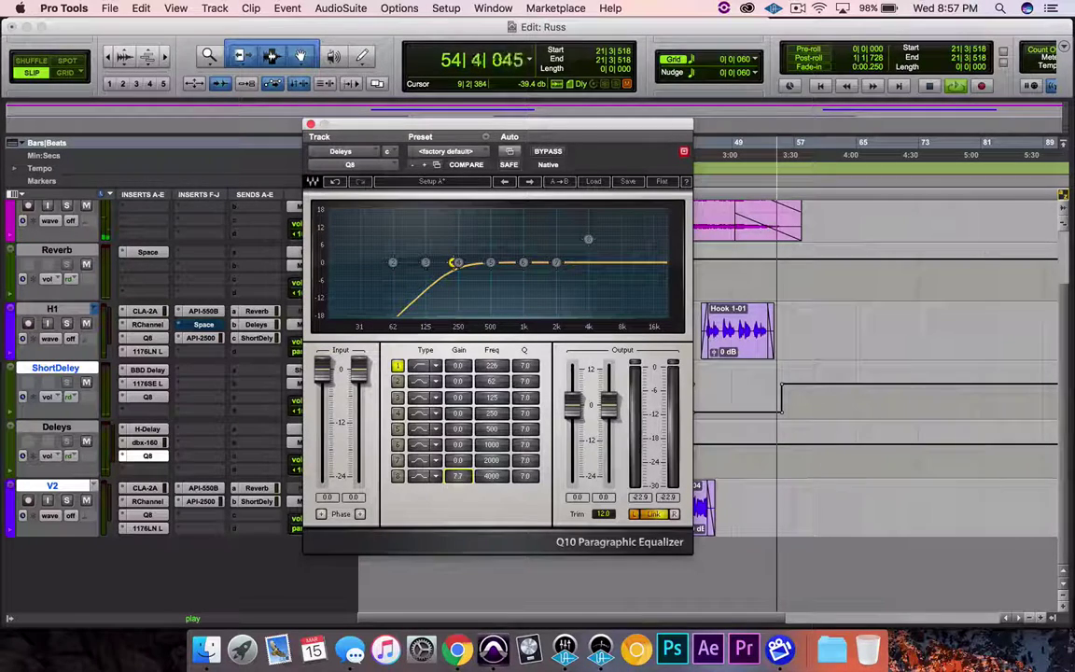
{"action": "left_click", "coordinate": [397, 476]}
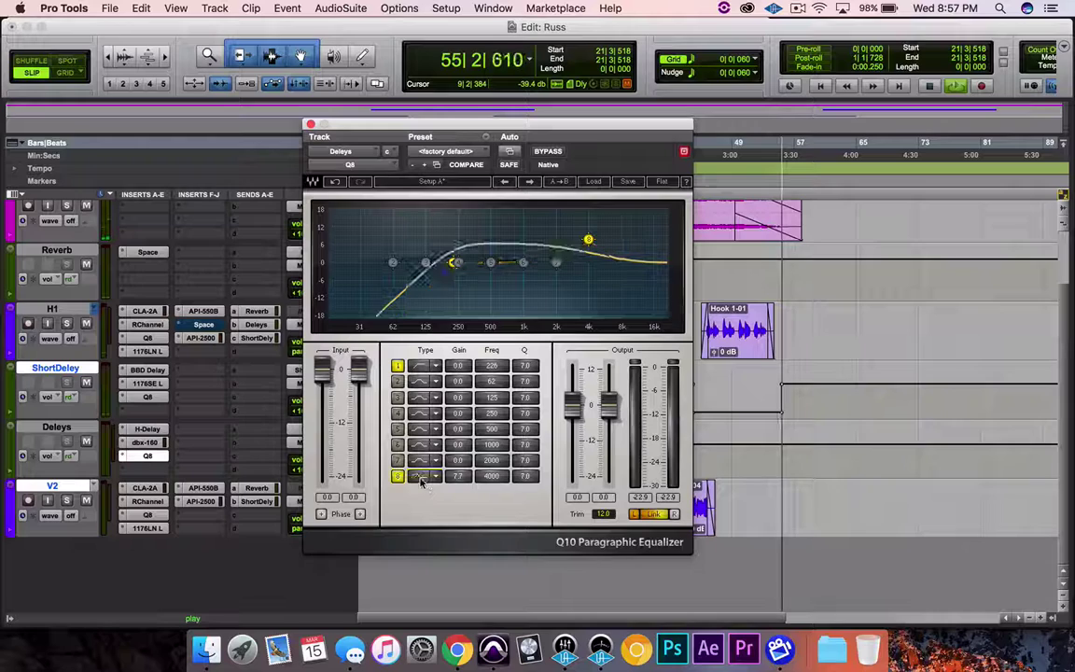
{"action": "left_click", "coordinate": [420, 478]}
{"action": "key", "text": "space"}
{"action": "key", "text": "space"}
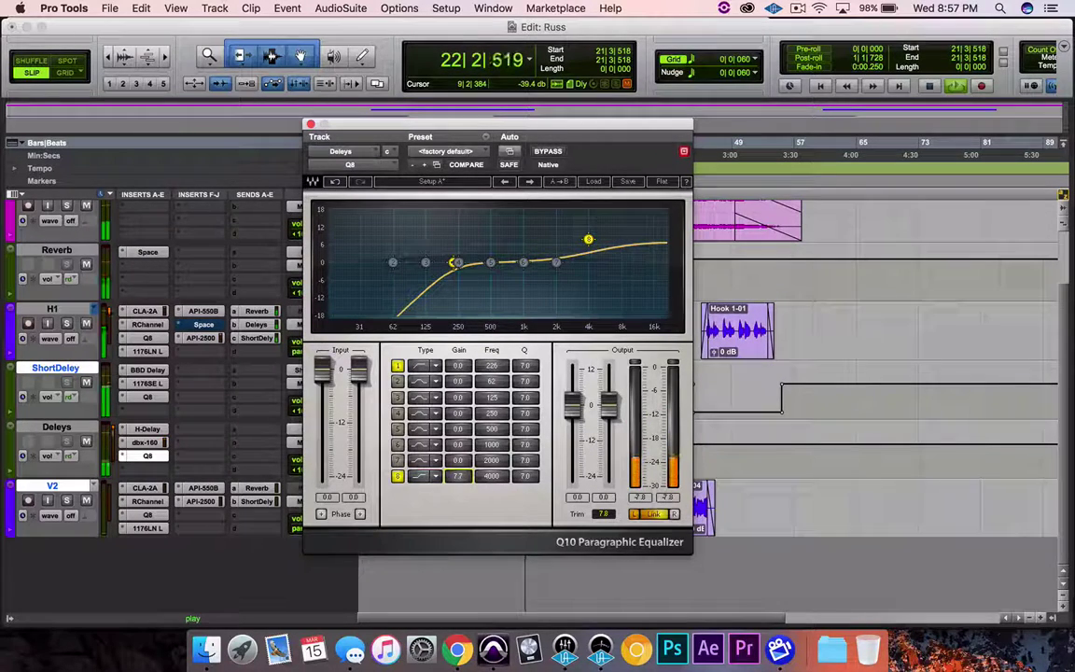
Reduce the Q8 band 8 gain on the Deleys track to about 2.3 dB and close the plug-in.
{"action": "left_click_drag", "start_coordinate": [588, 243], "coordinate": [588, 251]}
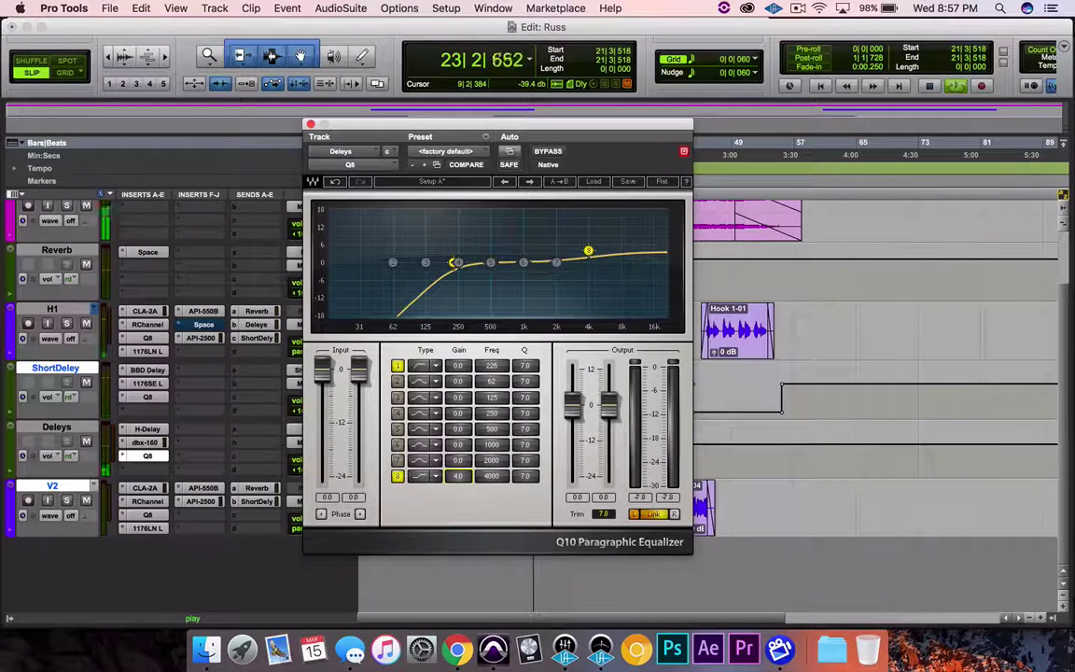
{"action": "left_click_drag", "start_coordinate": [588, 250], "coordinate": [588, 249]}
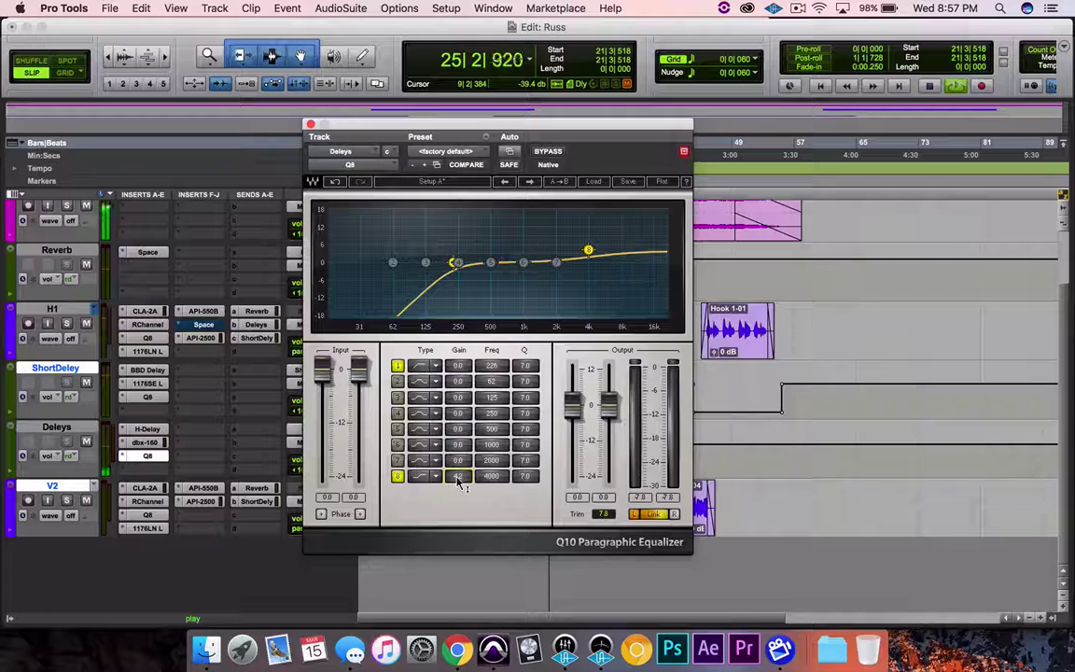
{"action": "left_click_drag", "start_coordinate": [457, 476], "coordinate": [457, 477]}
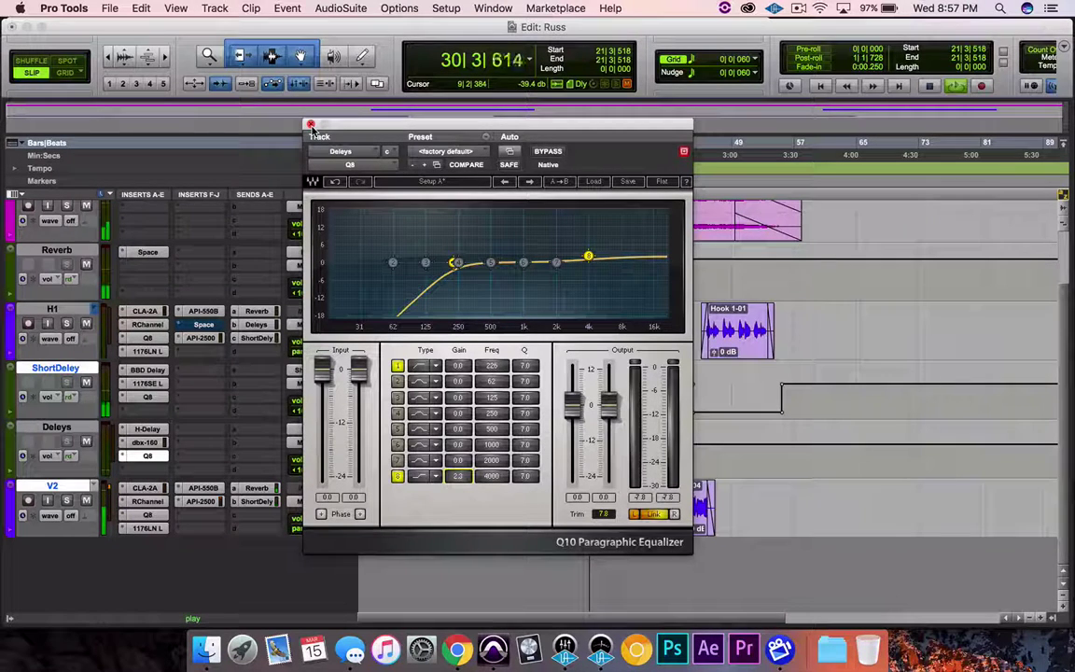
{"action": "left_click", "coordinate": [311, 125]}
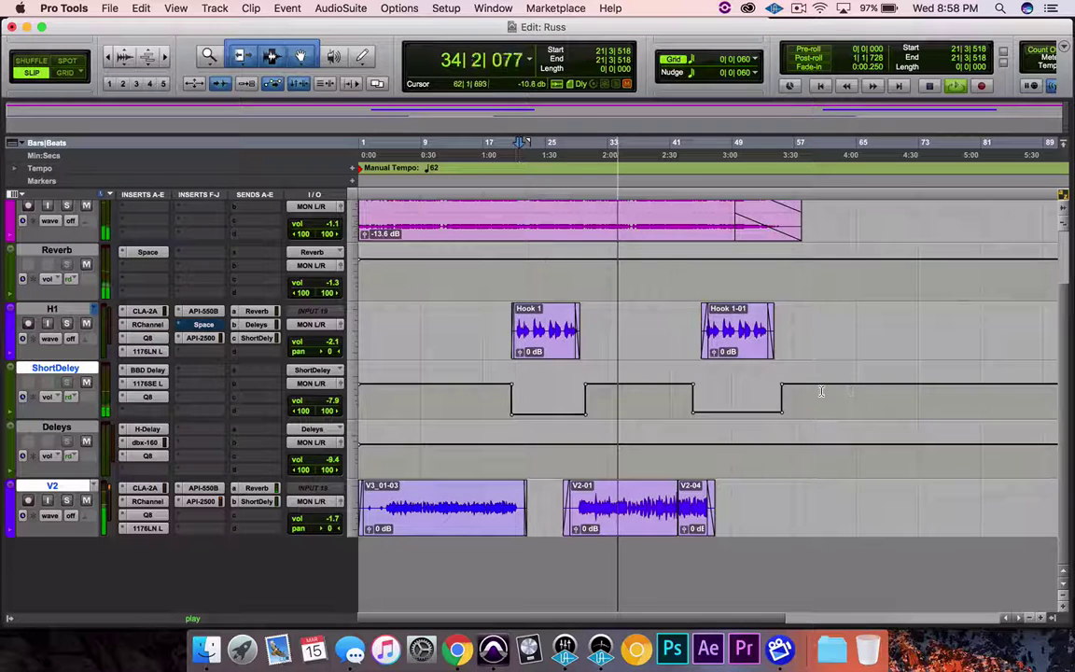
Lower the ShortDeley volume automation from the song start to about bar 60, bringing the verse level to -25.6 dB.
{"action": "left_click_drag", "start_coordinate": [823, 390], "coordinate": [280, 369]}
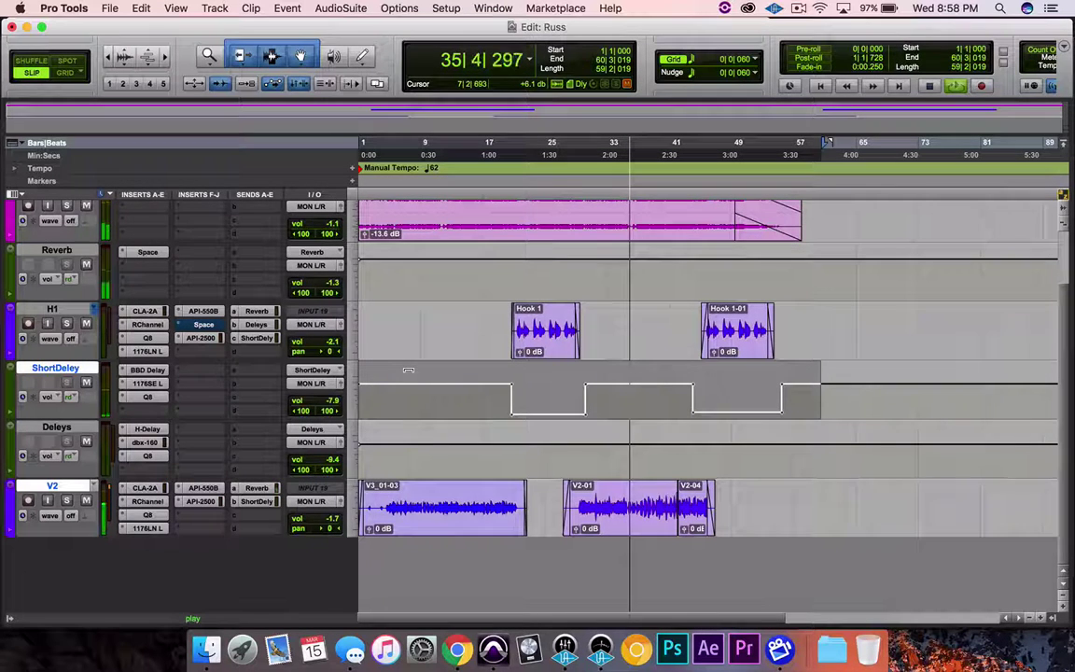
{"action": "left_click_drag", "start_coordinate": [407, 372], "coordinate": [408, 376]}
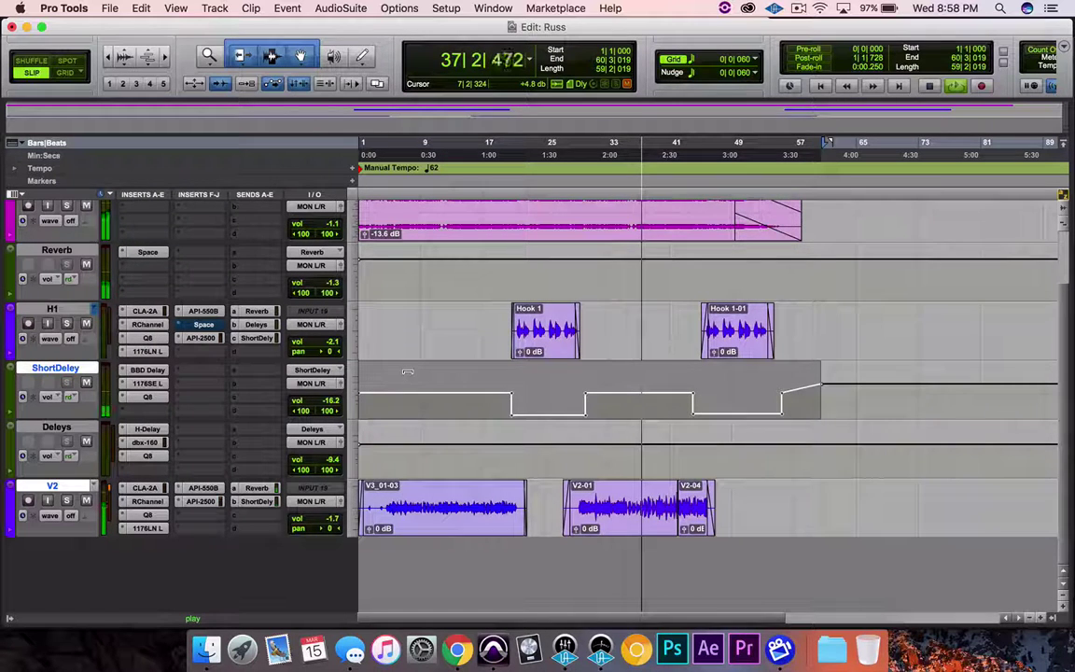
{"action": "left_click_drag", "start_coordinate": [407, 376], "coordinate": [408, 379]}
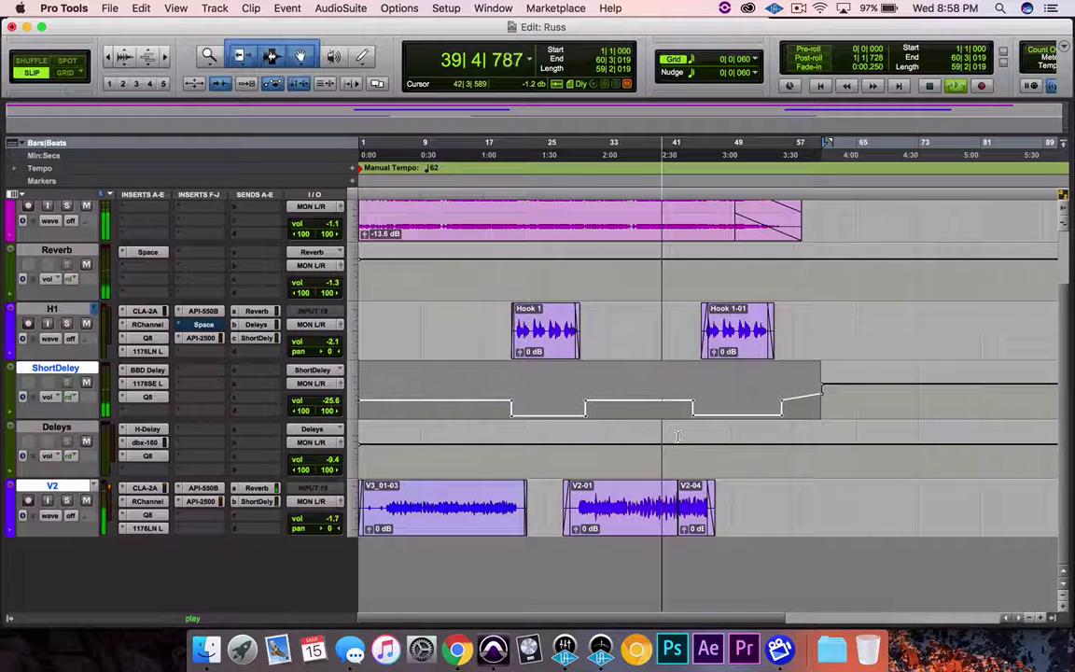
Replay from bar 38 and delete the ShortDeley volume breakpoints between about bars 10 and 60 to flatten the automation.
{"action": "left_click", "coordinate": [650, 387]}
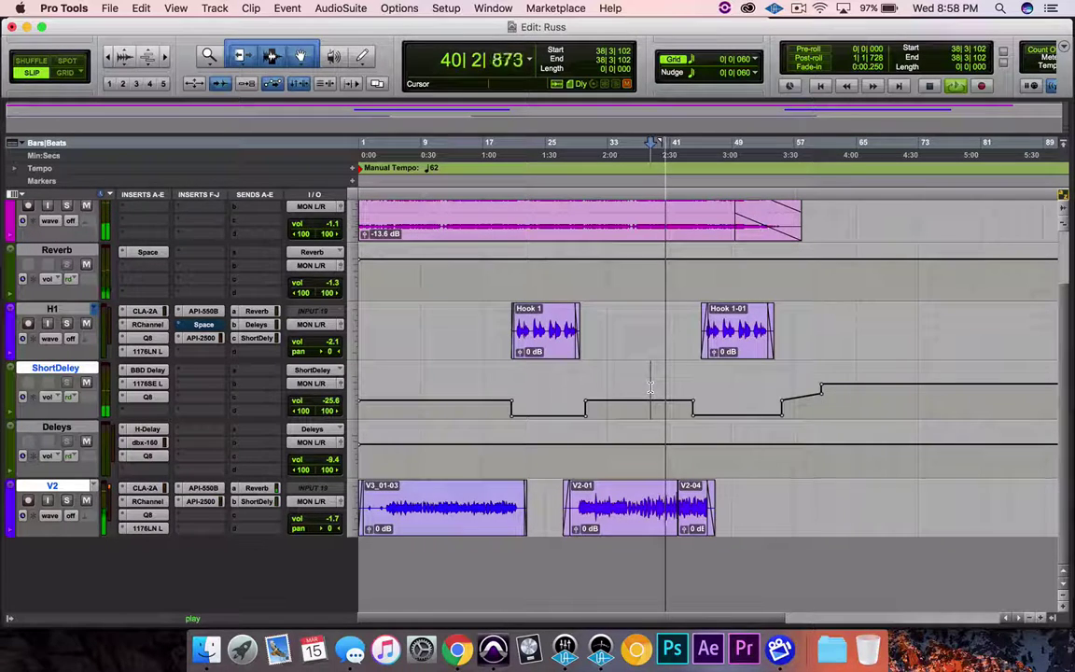
{"action": "key", "text": "space"}
{"action": "key", "text": "space"}
{"action": "left_click_drag", "start_coordinate": [830, 391], "coordinate": [432, 411]}
{"action": "key", "text": "BackSpace"}
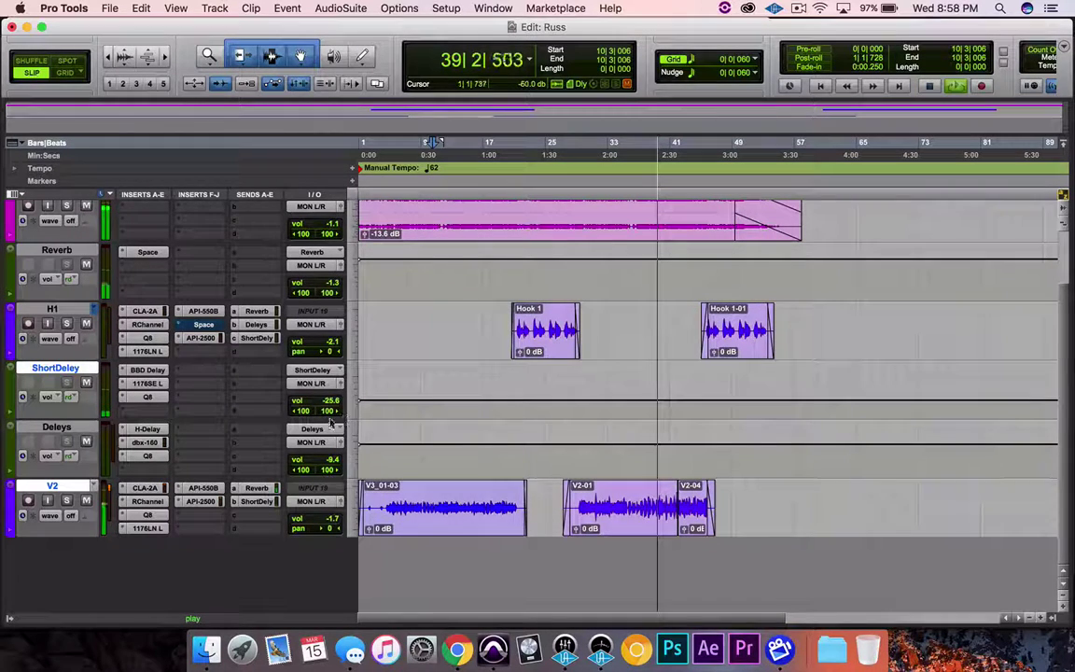
Set the overall ShortDeley volume to -28.2 dB while playing the verse from bar 10.
{"action": "left_click_drag", "start_coordinate": [323, 401], "coordinate": [322, 403]}
{"action": "left_click_drag", "start_coordinate": [321, 402], "coordinate": [323, 403]}
{"action": "key", "text": "space"}
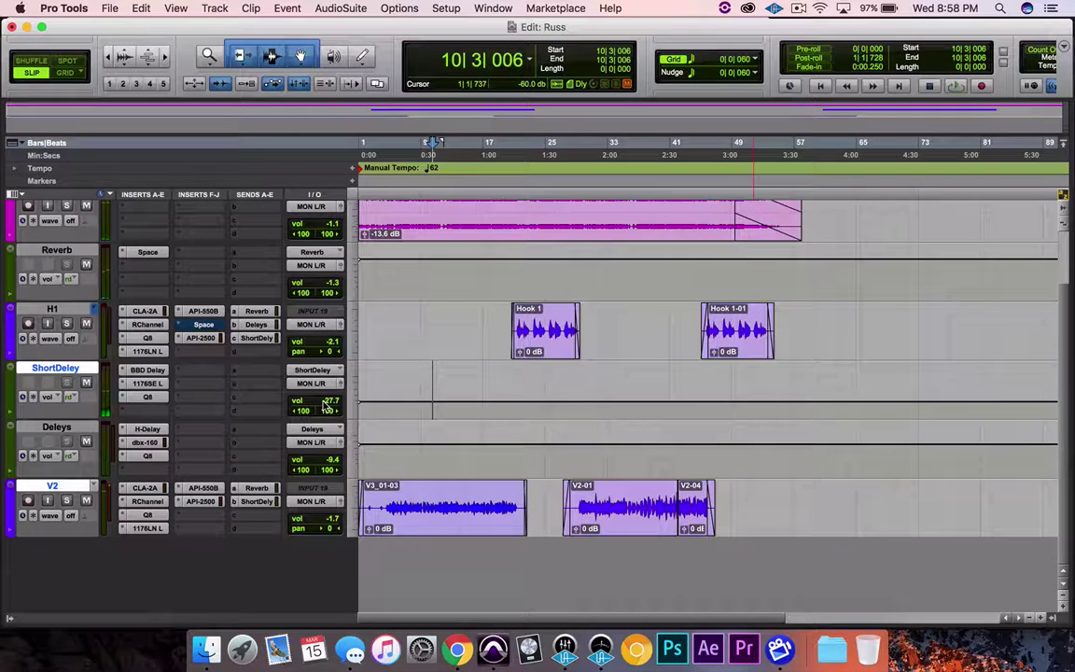
{"action": "key", "text": "space"}
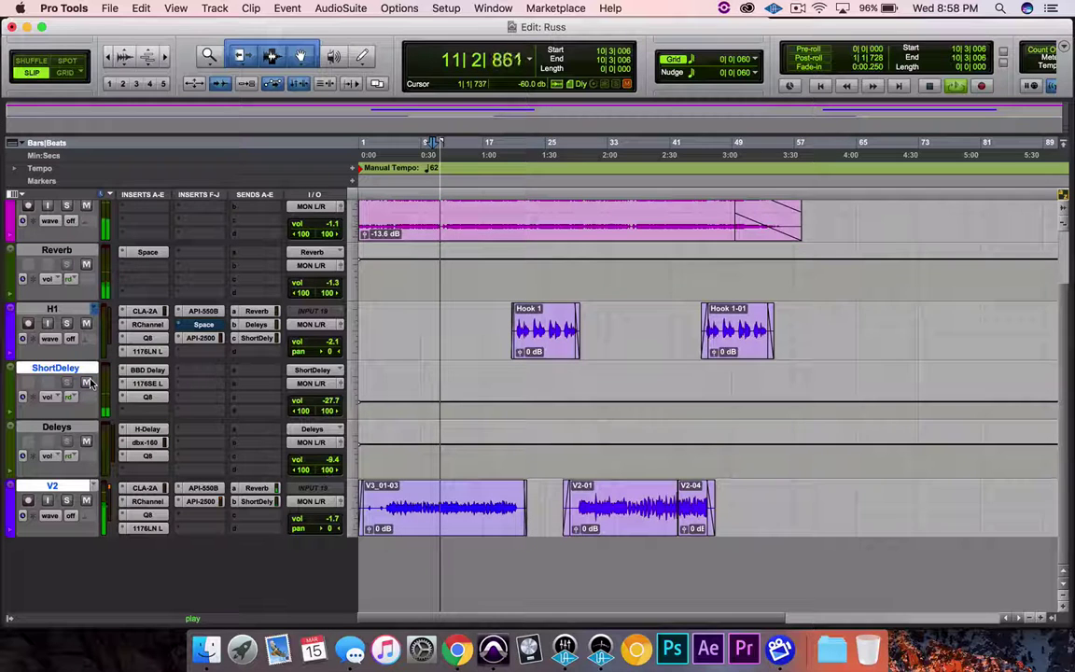
{"action": "left_click_drag", "start_coordinate": [330, 404], "coordinate": [328, 407]}
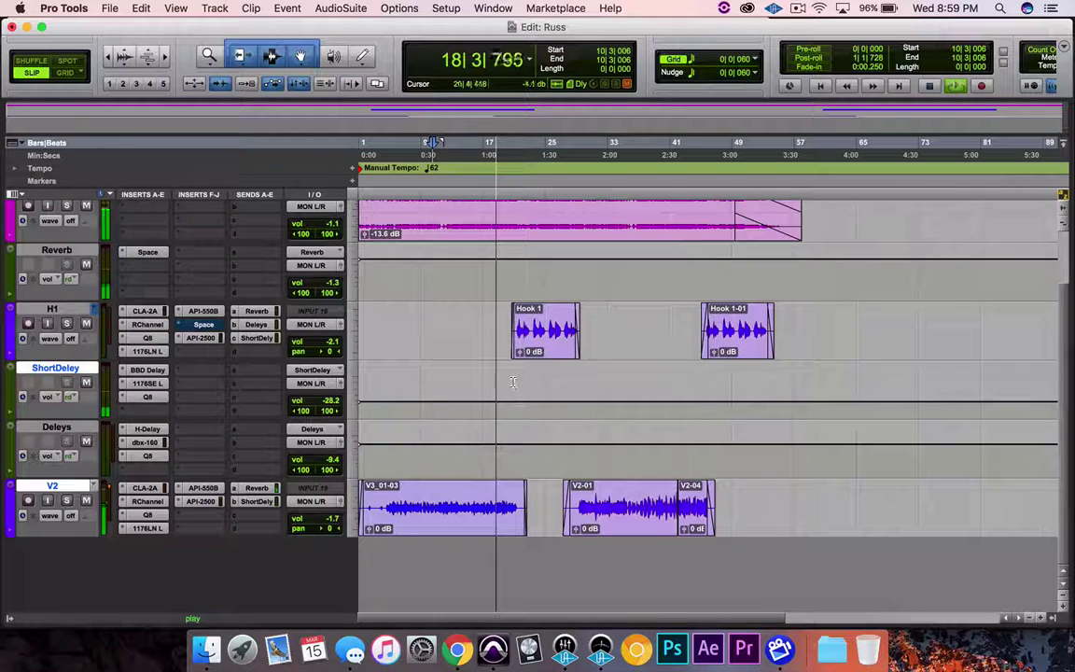
Lower the ShortDeley volume automation beneath the Hook 1 clip to -52.0 dB.
{"action": "left_click_drag", "start_coordinate": [511, 383], "coordinate": [586, 385]}
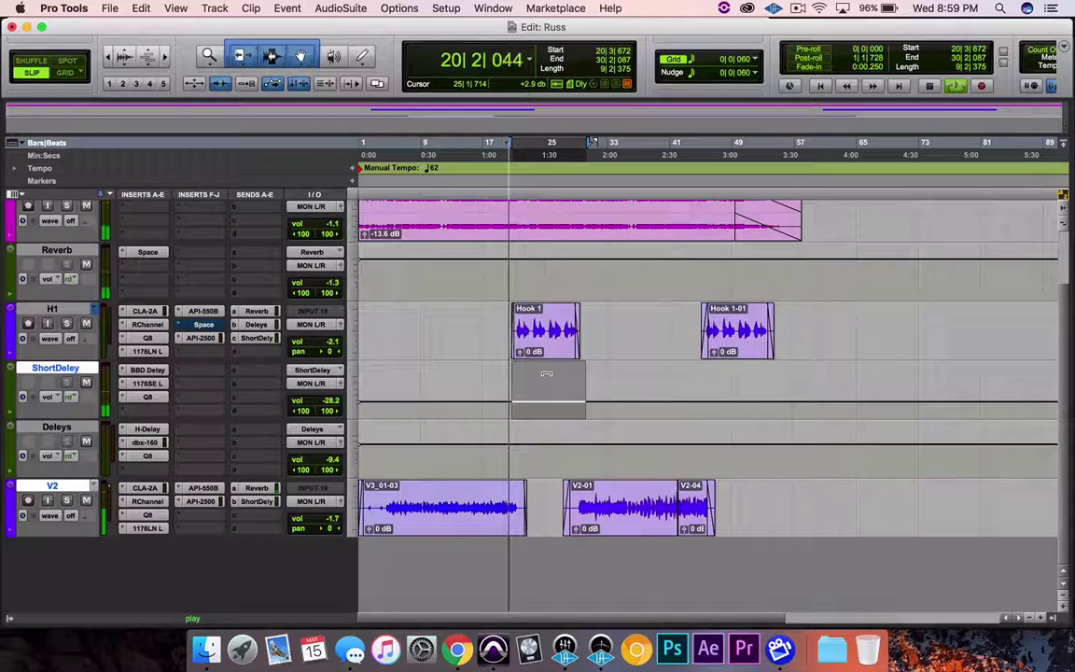
{"action": "left_click_drag", "start_coordinate": [546, 374], "coordinate": [545, 392]}
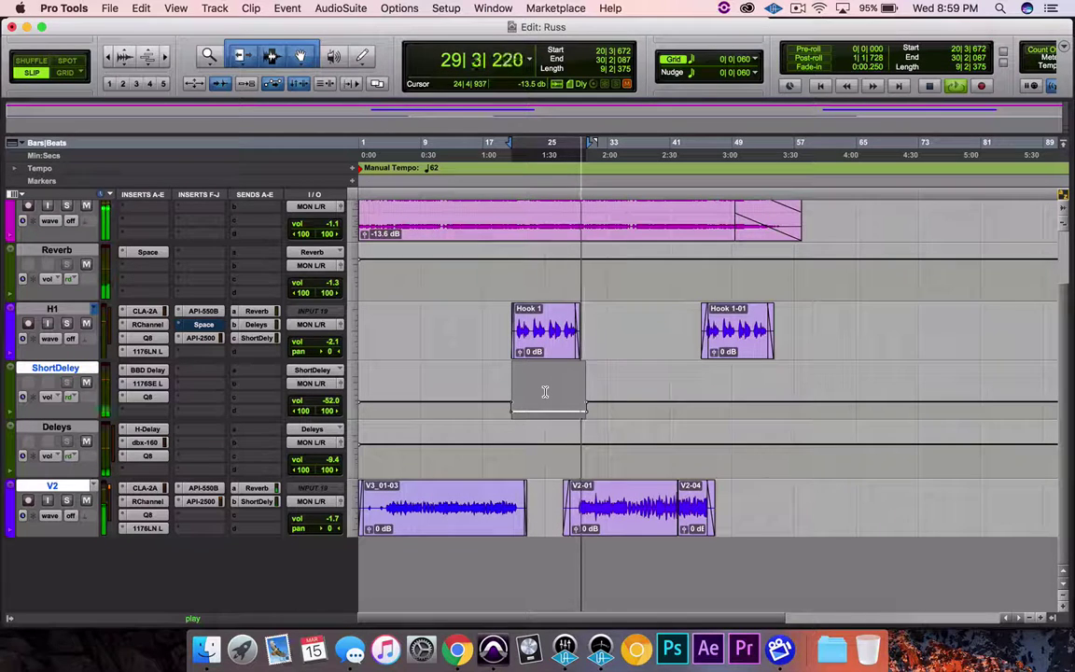
{"action": "left_click", "coordinate": [623, 381]}
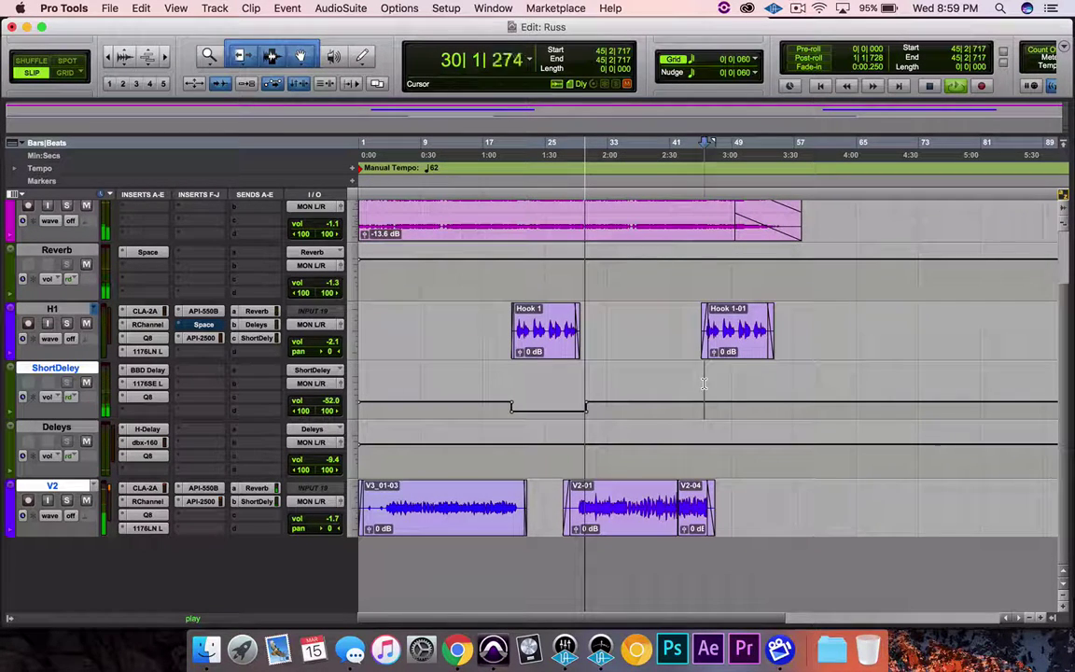
Select the ShortDeley section beneath the Hook 1-01 clip and lower its volume automation slightly.
{"action": "left_click_drag", "start_coordinate": [704, 393], "coordinate": [776, 398]}
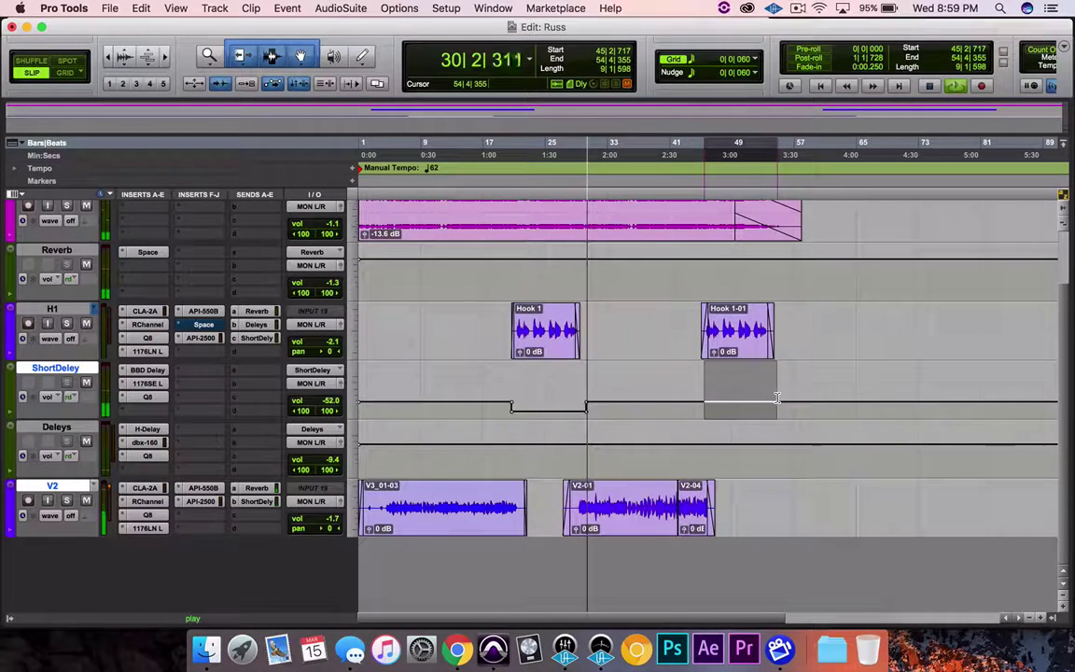
{"action": "left_click", "coordinate": [734, 378]}
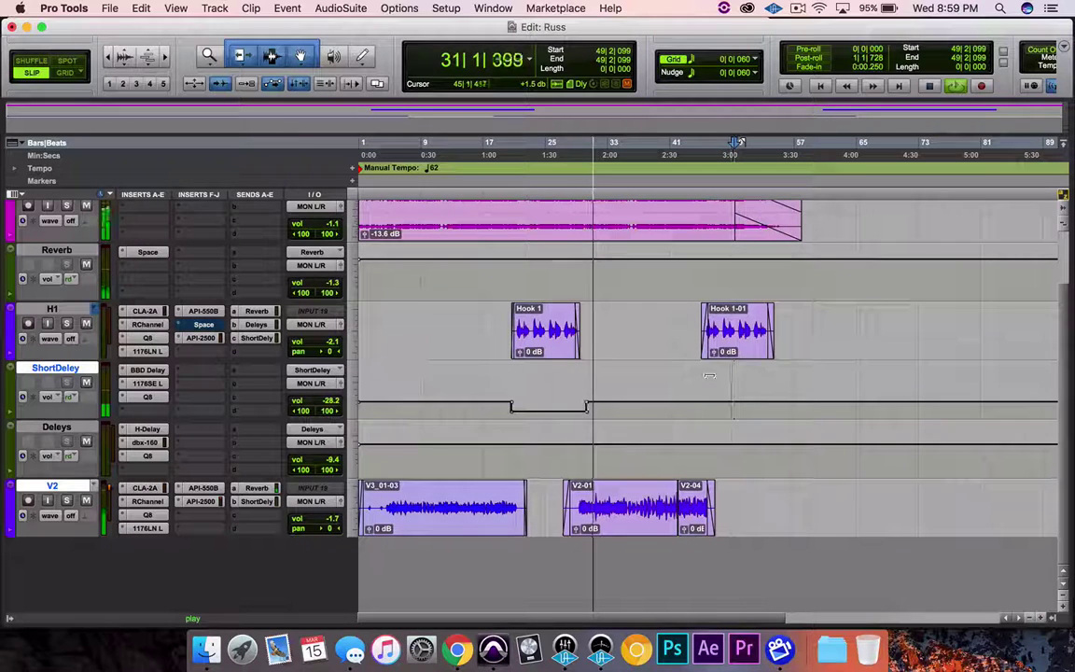
{"action": "left_click", "coordinate": [705, 377]}
{"action": "left_click_drag", "start_coordinate": [704, 374], "coordinate": [745, 377]}
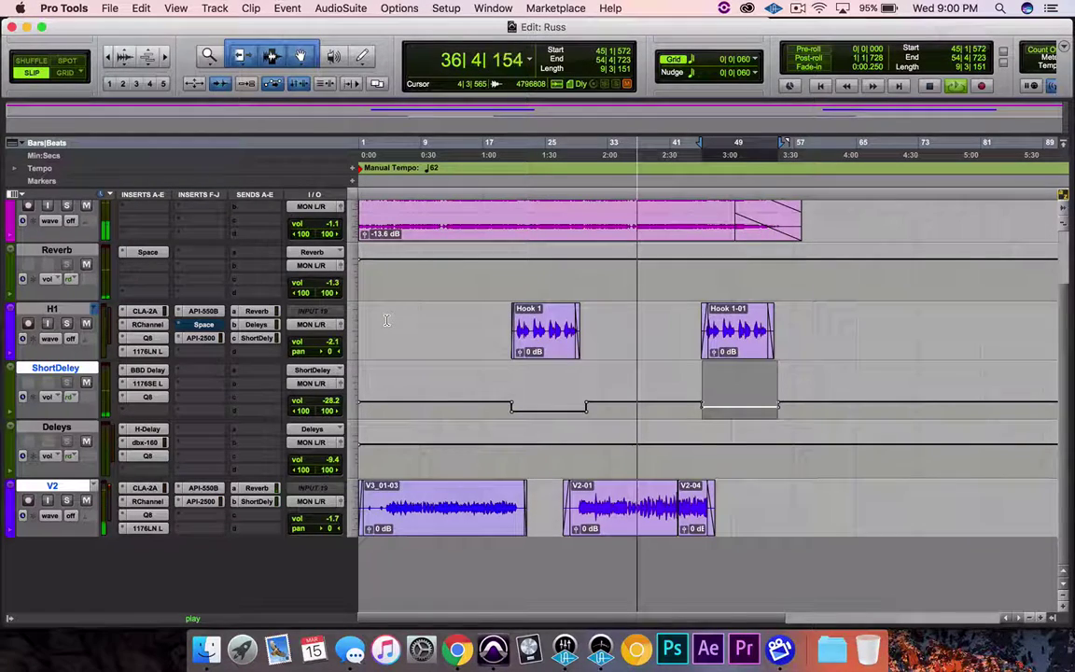
In the Q6 on the ellohi-2 track, set band 5 to about -3.4 dB gain with a Q of 3.2.
{"action": "scroll", "coordinate": [386, 320], "scroll_direction": "up", "scroll_amount": 3}
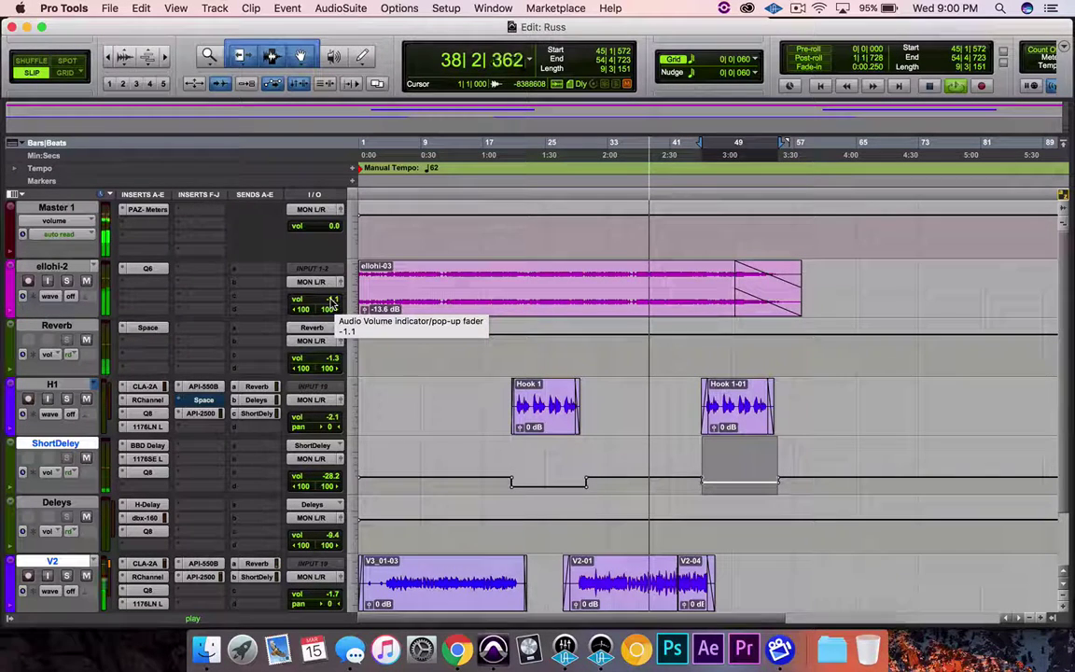
{"action": "left_click", "coordinate": [147, 268]}
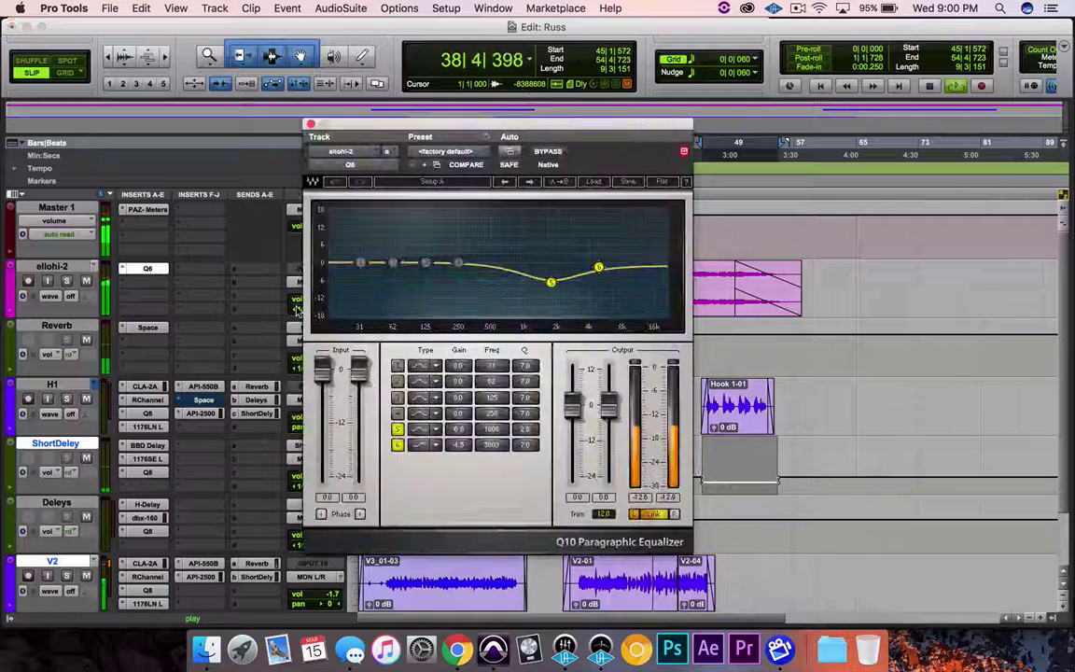
{"action": "left_click_drag", "start_coordinate": [459, 433], "coordinate": [459, 418]}
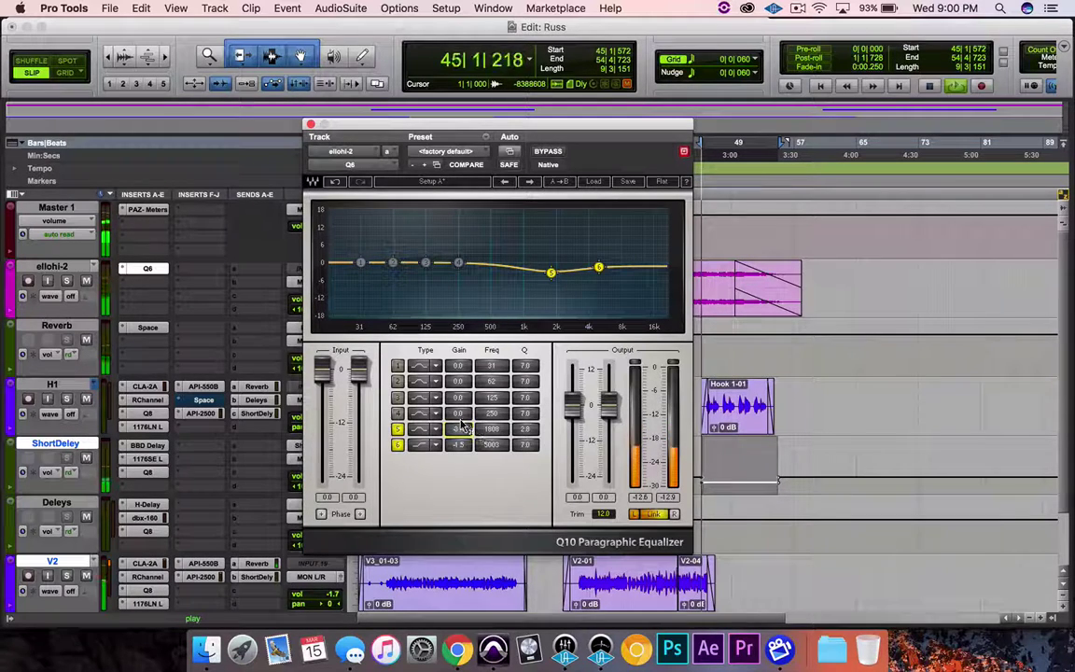
{"action": "mouse_move", "coordinate": [526, 429]}
{"action": "left_mouse_down"}
{"action": "mouse_move", "coordinate": [526, 414]}
{"action": "mouse_move", "coordinate": [528, 432]}
{"action": "left_mouse_up"}
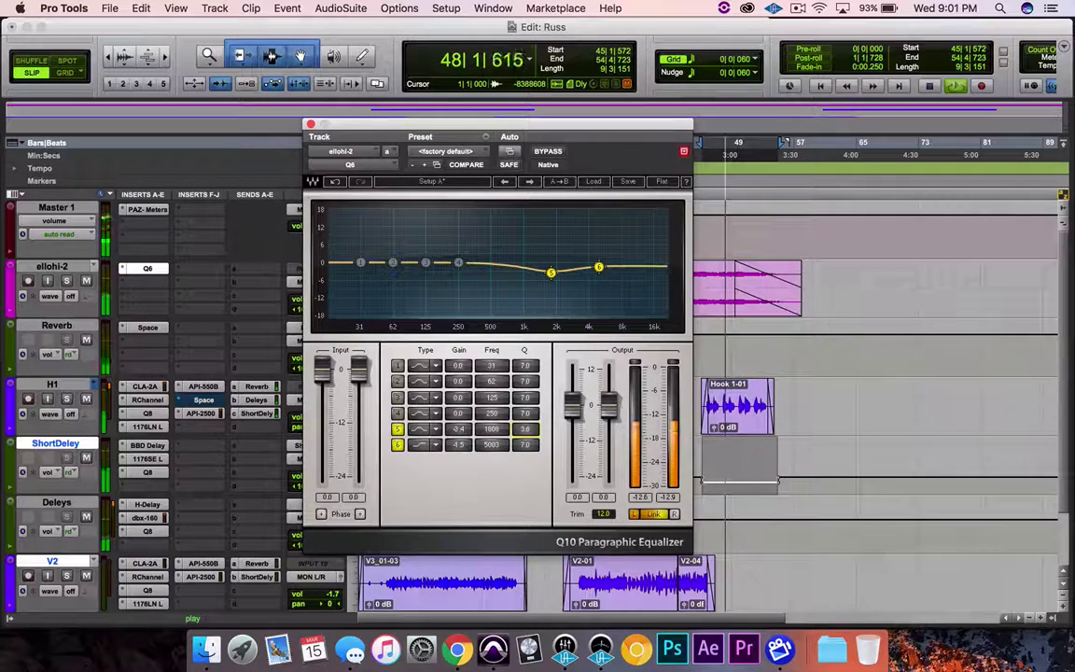
{"action": "left_click_drag", "start_coordinate": [525, 429], "coordinate": [525, 432]}
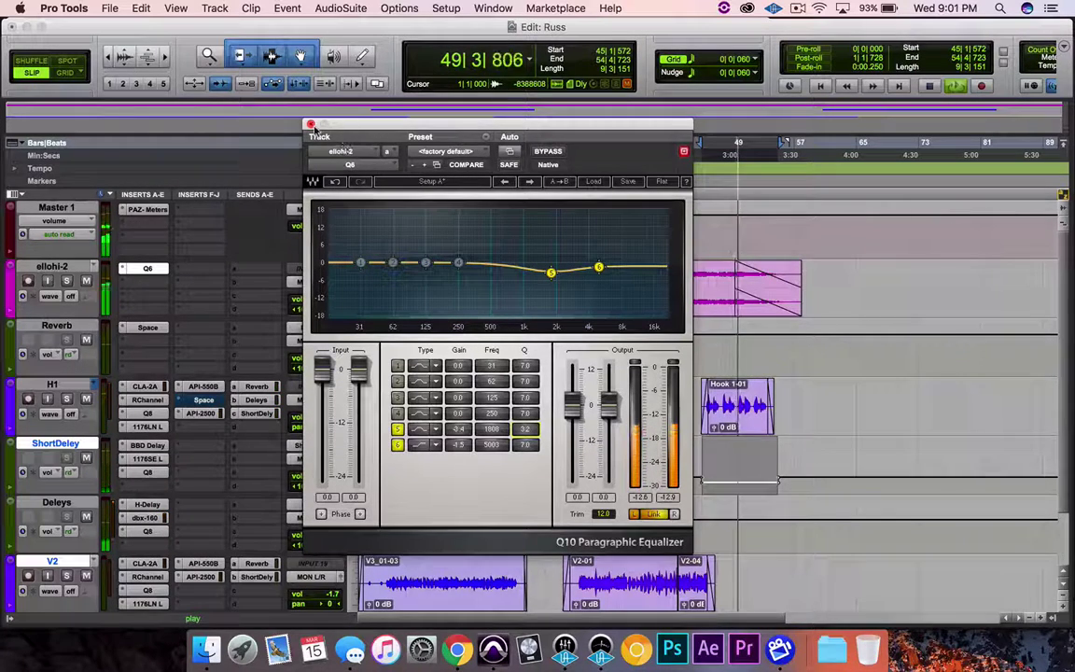
Stop playback and create two duplicates of the ellohi-2 track, keeping its playlists, automation, inserts, sends and group assignments.
{"action": "left_click", "coordinate": [310, 124]}
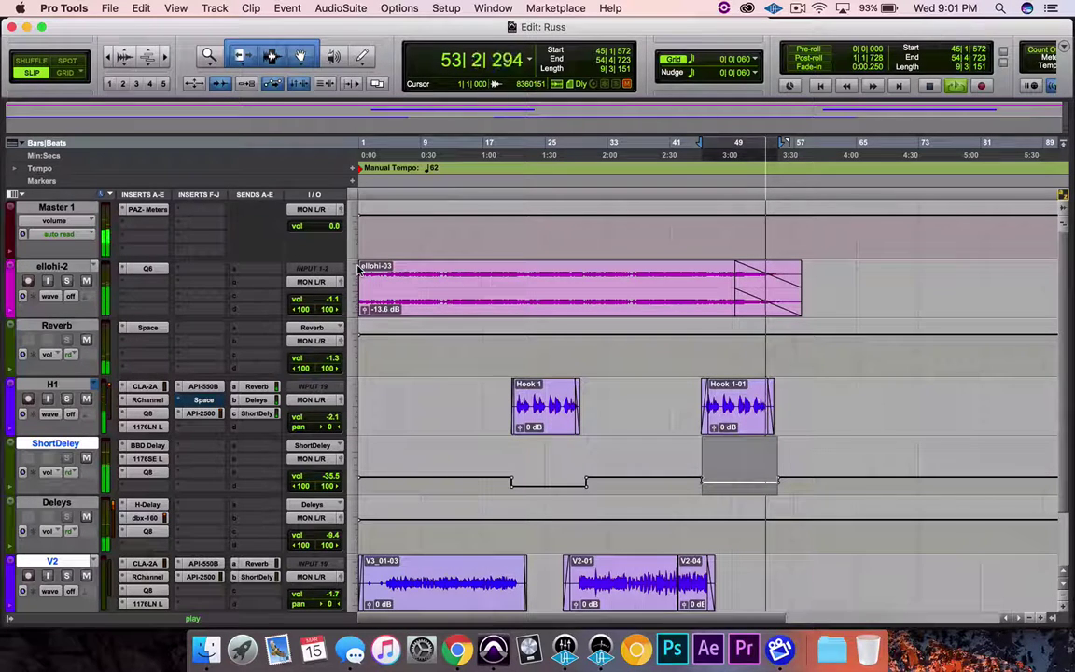
{"action": "key", "text": "space"}
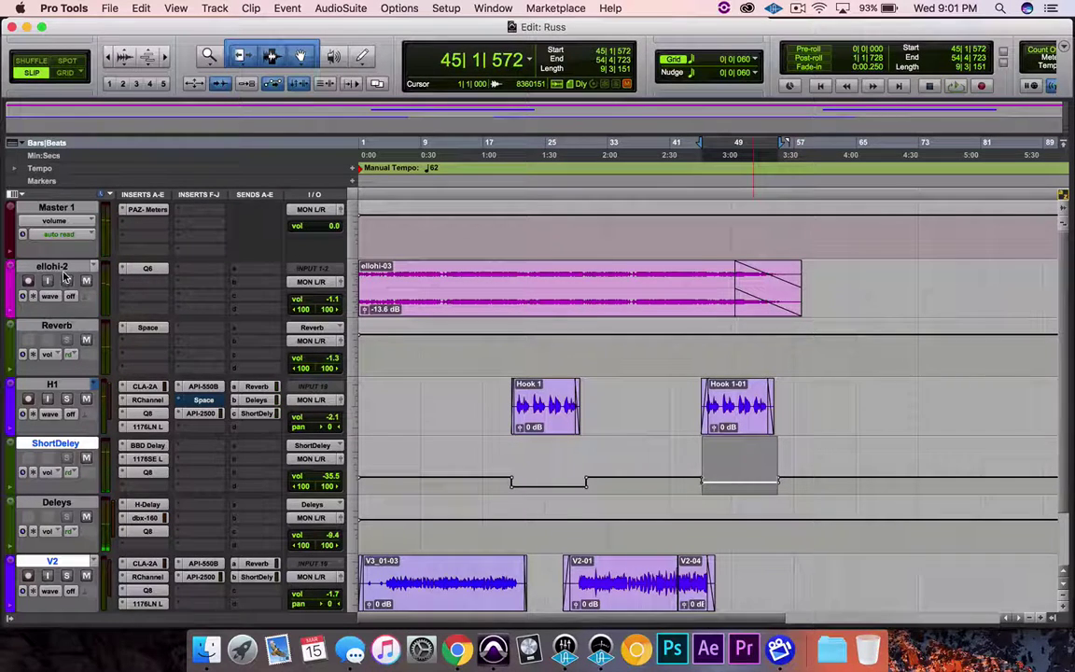
{"action": "left_click", "coordinate": [65, 270]}
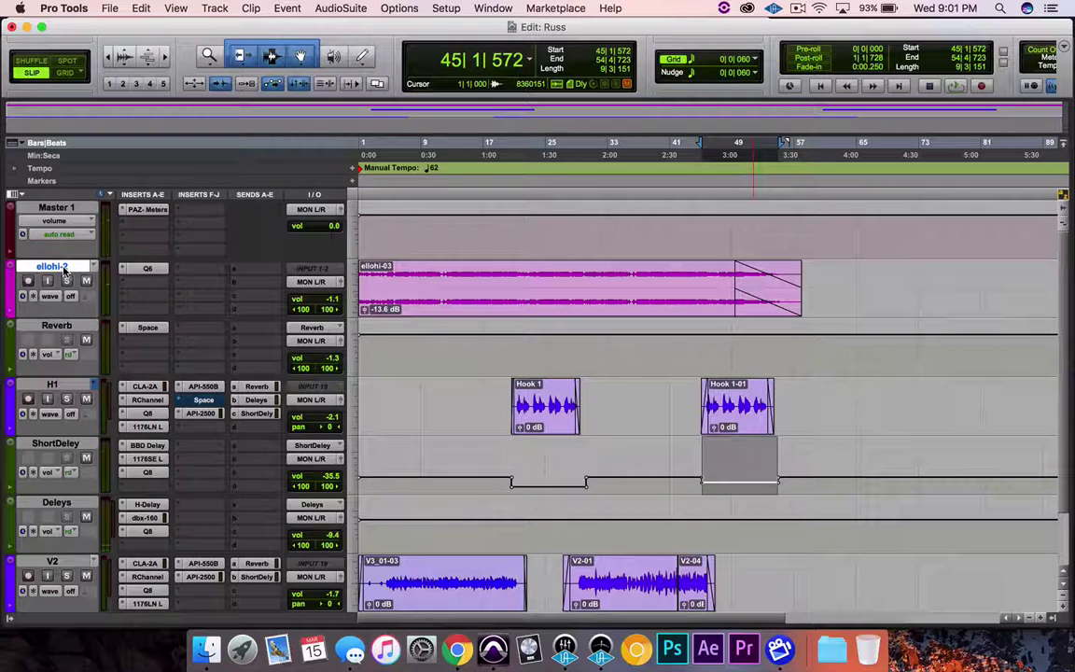
{"action": "right_click", "coordinate": [64, 270]}
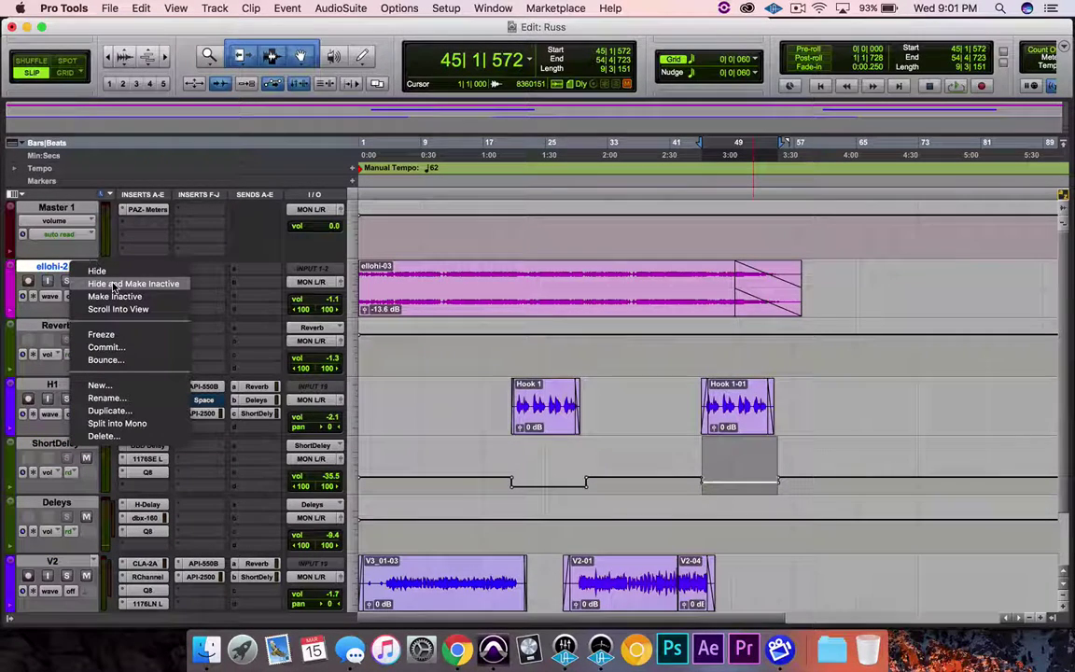
{"action": "left_click", "coordinate": [117, 411]}
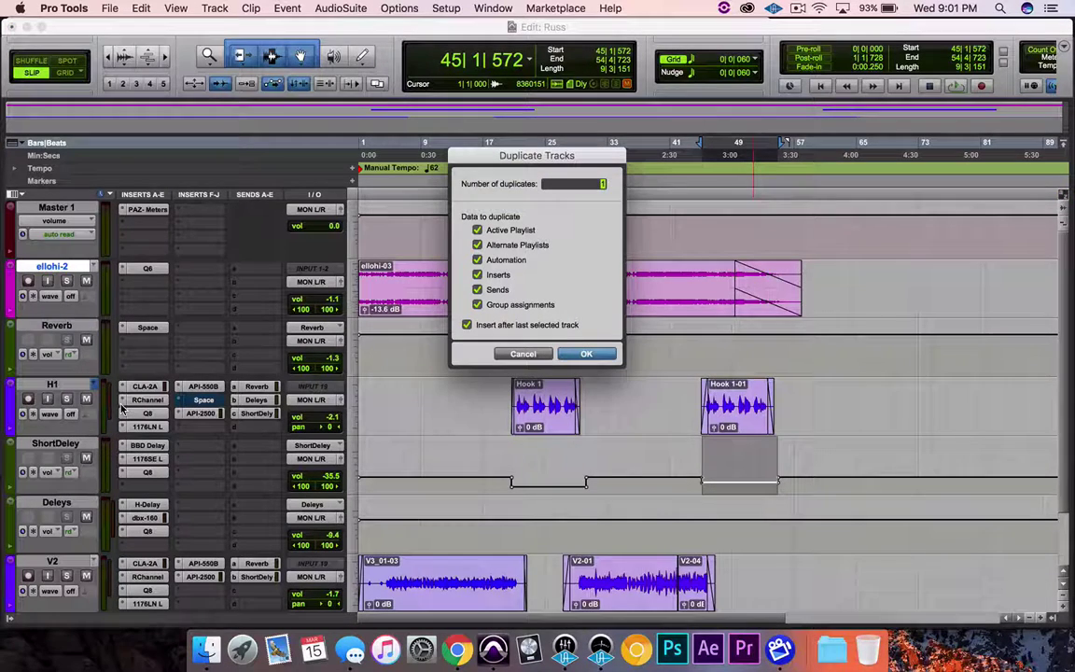
{"action": "key", "text": "Return"}
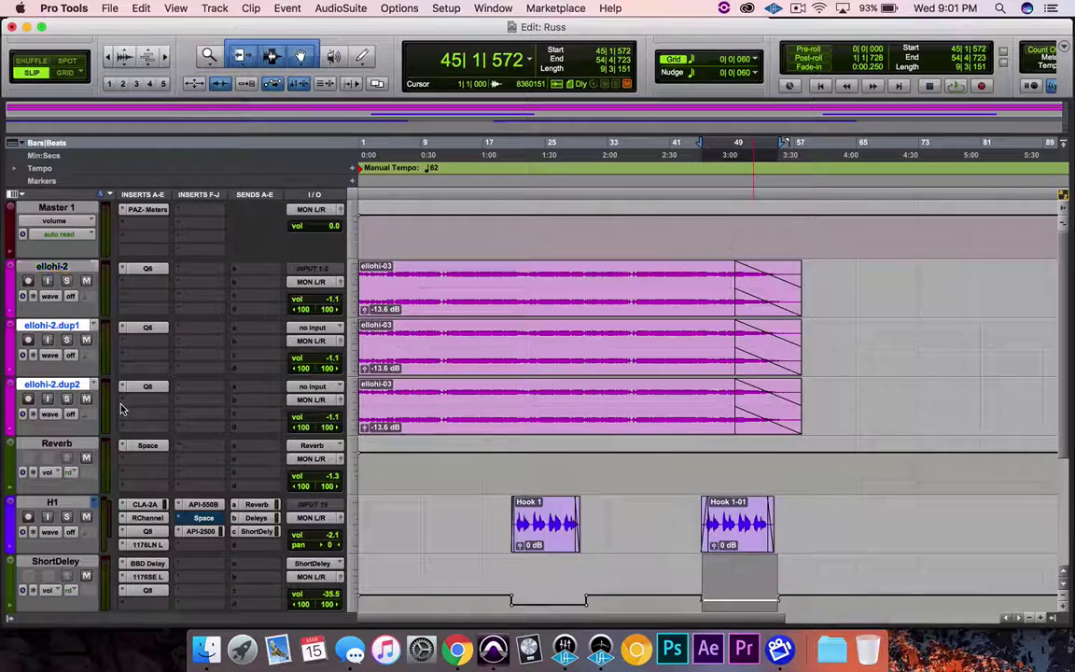
Rename the first ellohi-2 duplicate to lows and the second one to highs.
{"action": "double_click", "coordinate": [65, 325]}
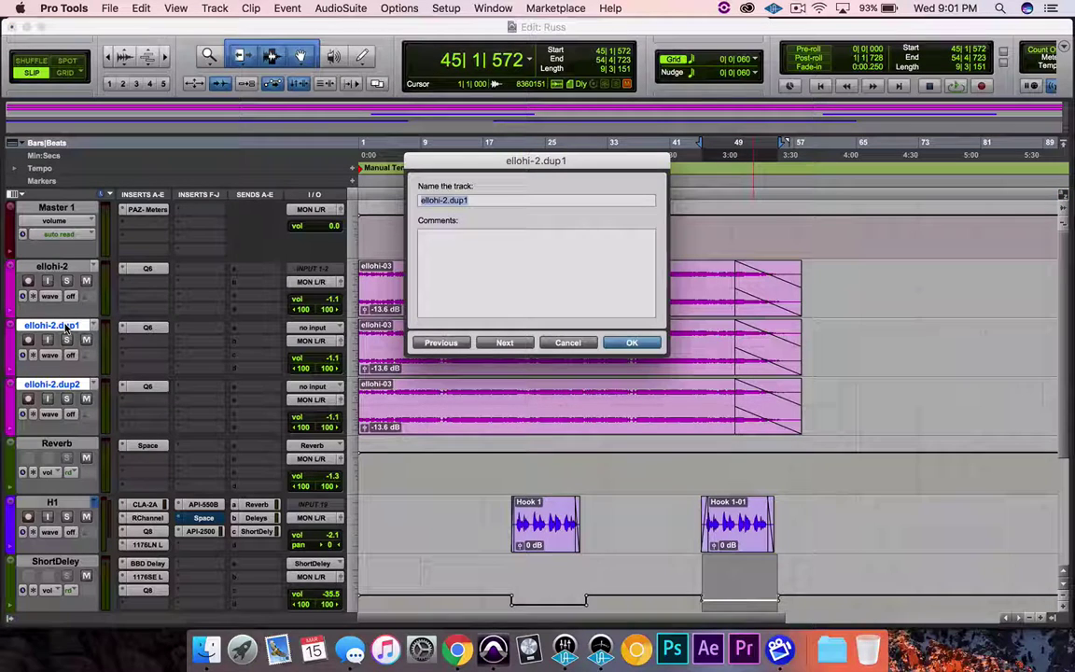
{"action": "key", "text": "BackSpace"}
{"action": "type", "text": "low"}
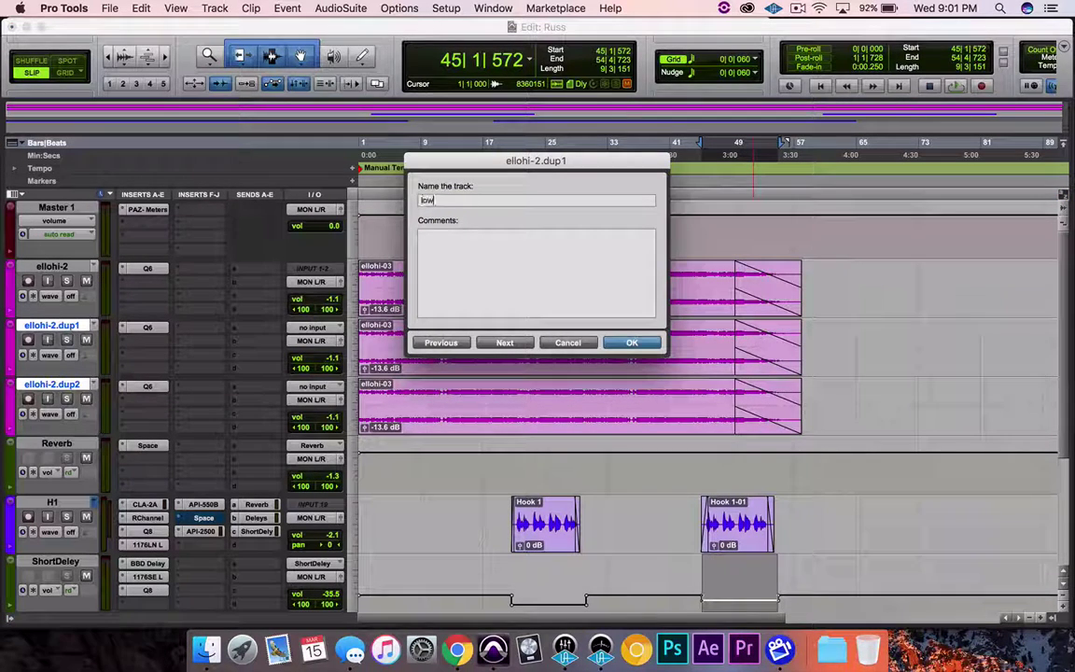
{"action": "type", "text": "s"}
{"action": "key", "text": "Return"}
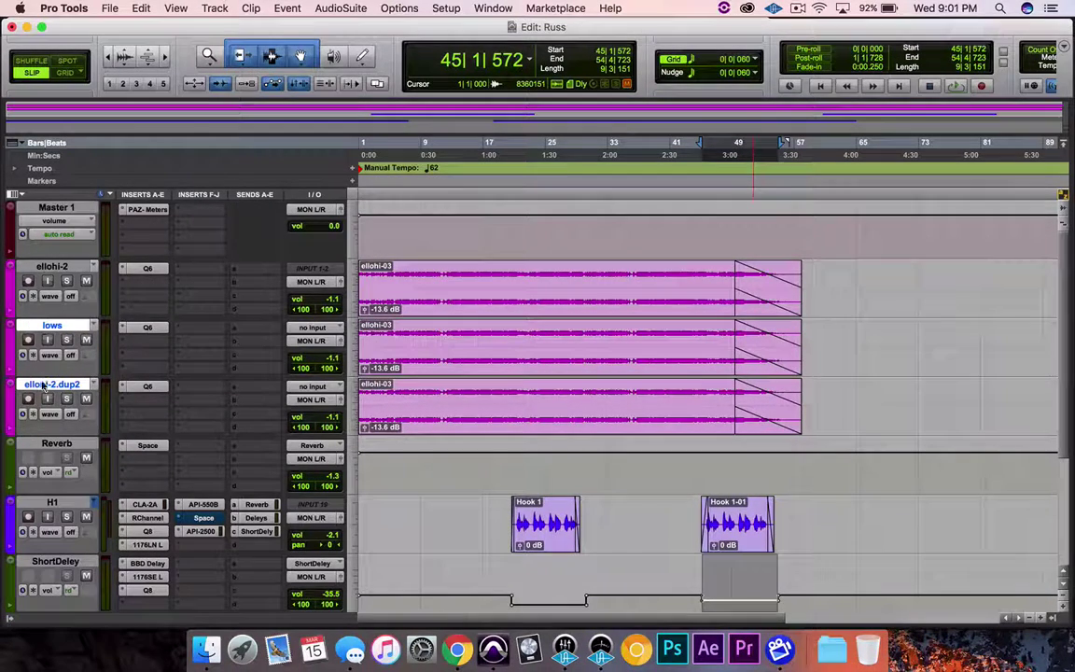
{"action": "double_click", "coordinate": [42, 386]}
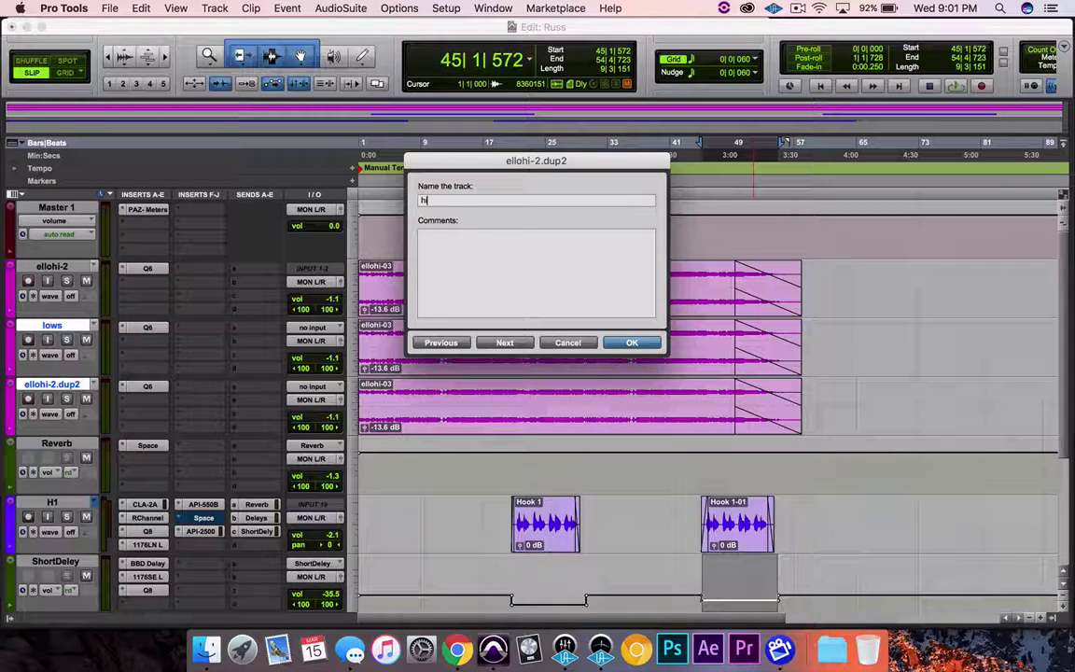
{"action": "key", "text": "Return"}
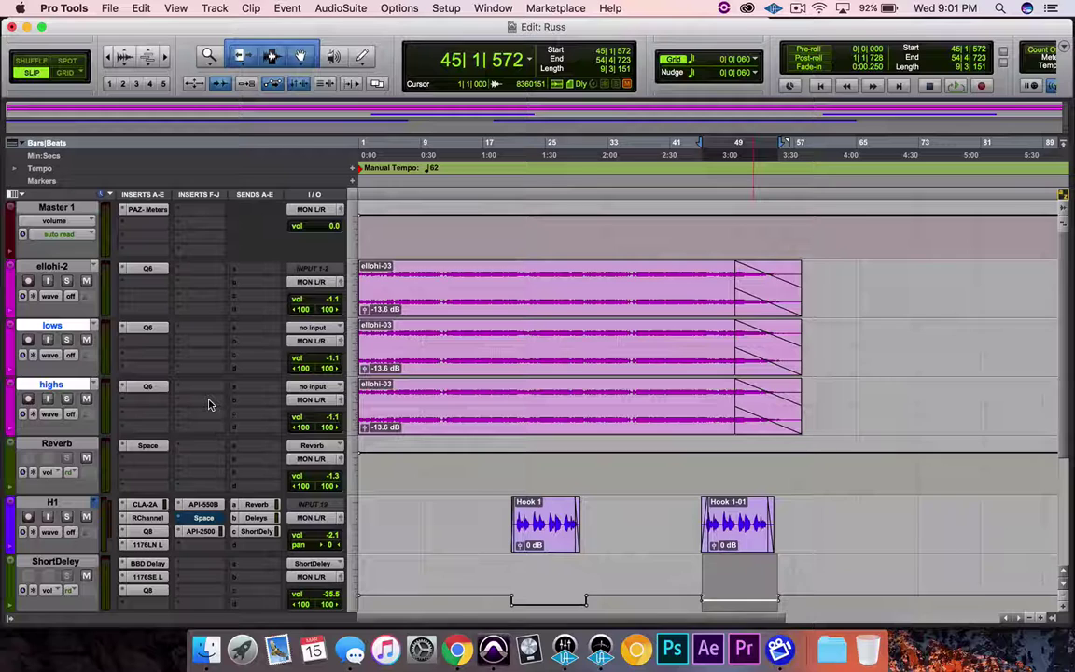
In the Q6 on the lows track, turn band 6 into a low-pass filter at about 189 Hz with a Q of 1.0.
{"action": "left_click", "coordinate": [148, 328]}
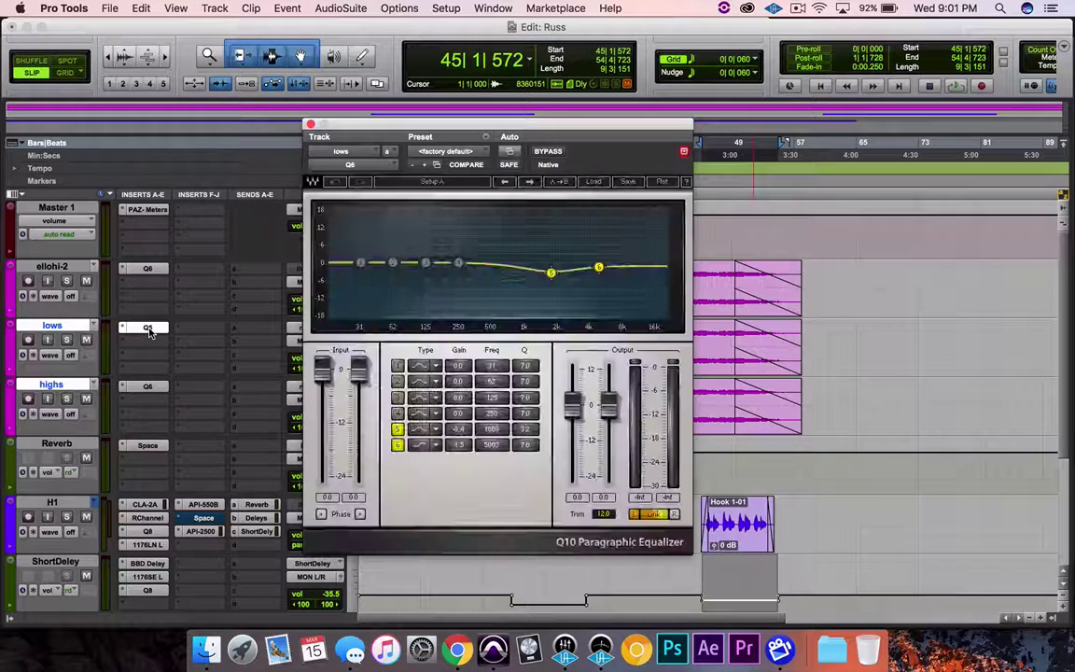
{"action": "left_click", "coordinate": [419, 447]}
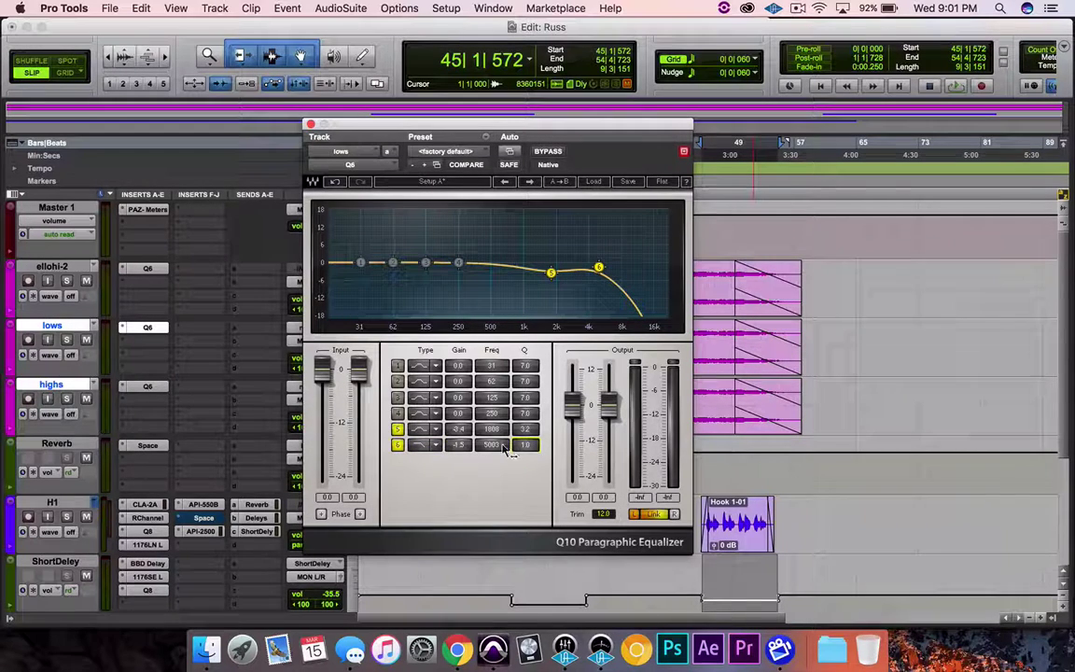
{"action": "left_click_drag", "start_coordinate": [505, 449], "coordinate": [504, 513]}
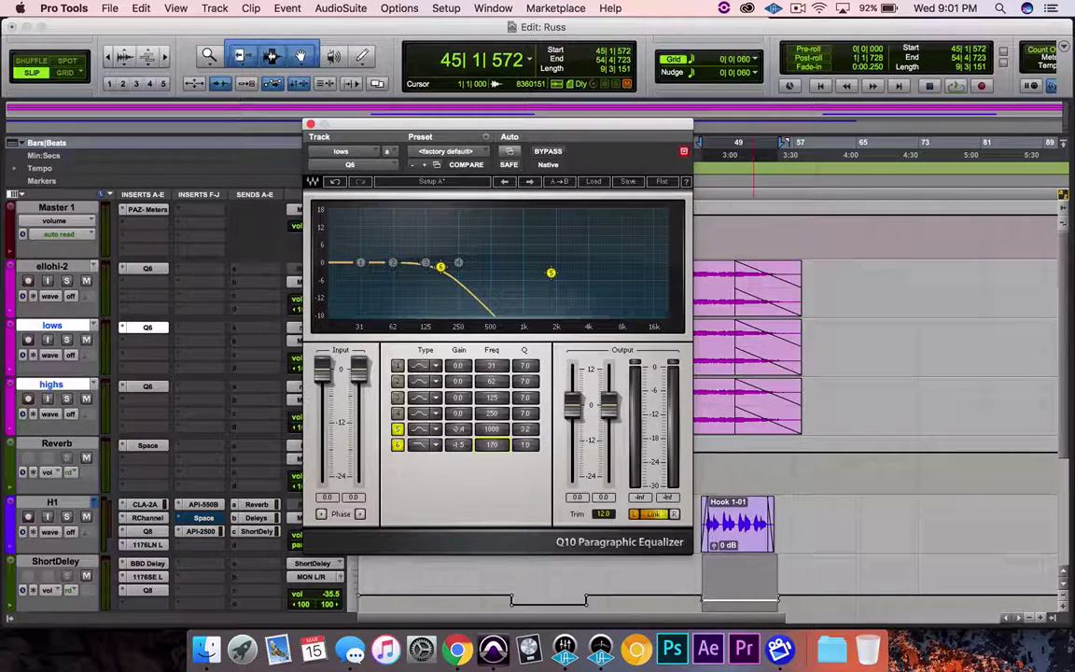
In the Q6 on the highs track, enable band 1 as a high-pass filter at about 2179 Hz.
{"action": "left_click", "coordinate": [146, 387]}
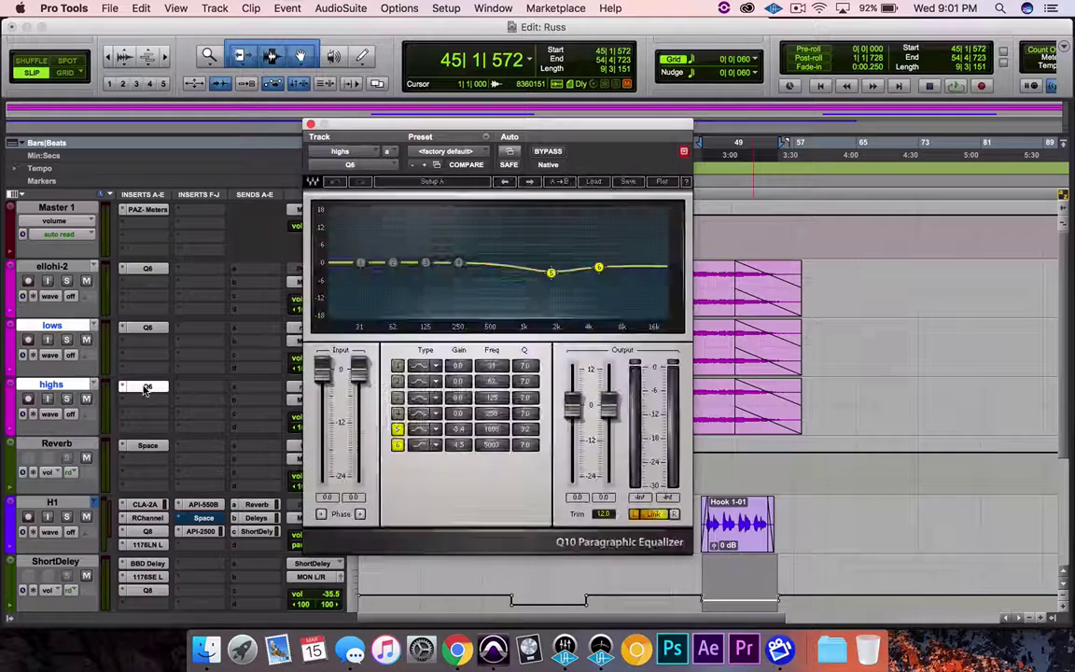
{"action": "left_click", "coordinate": [397, 365]}
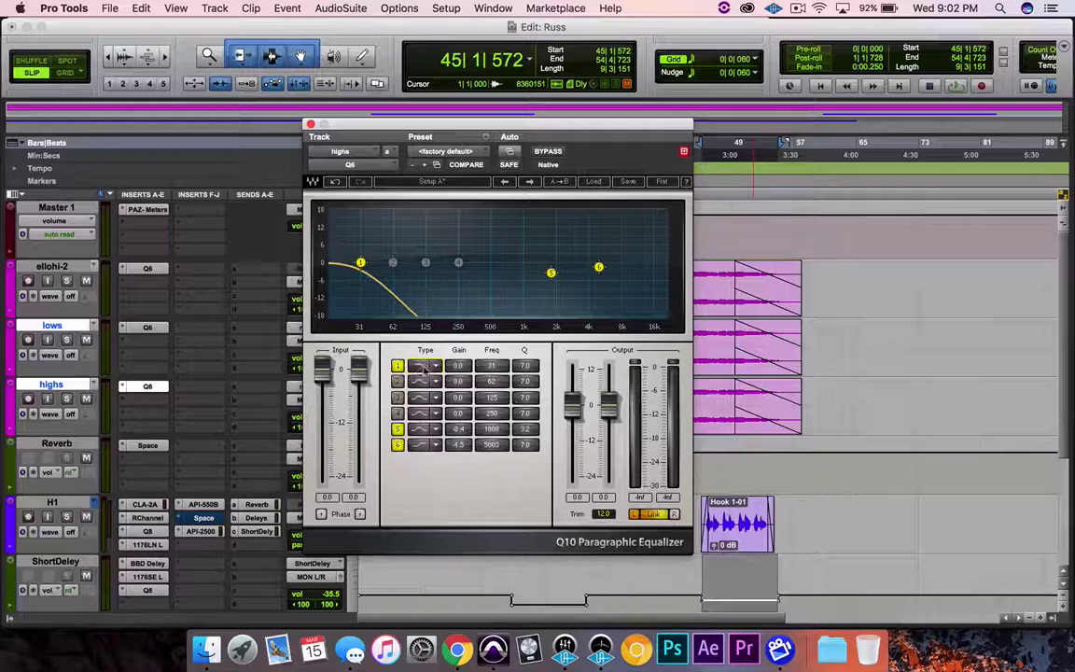
{"action": "left_click", "coordinate": [425, 366]}
{"action": "left_click_drag", "start_coordinate": [360, 263], "coordinate": [560, 263]}
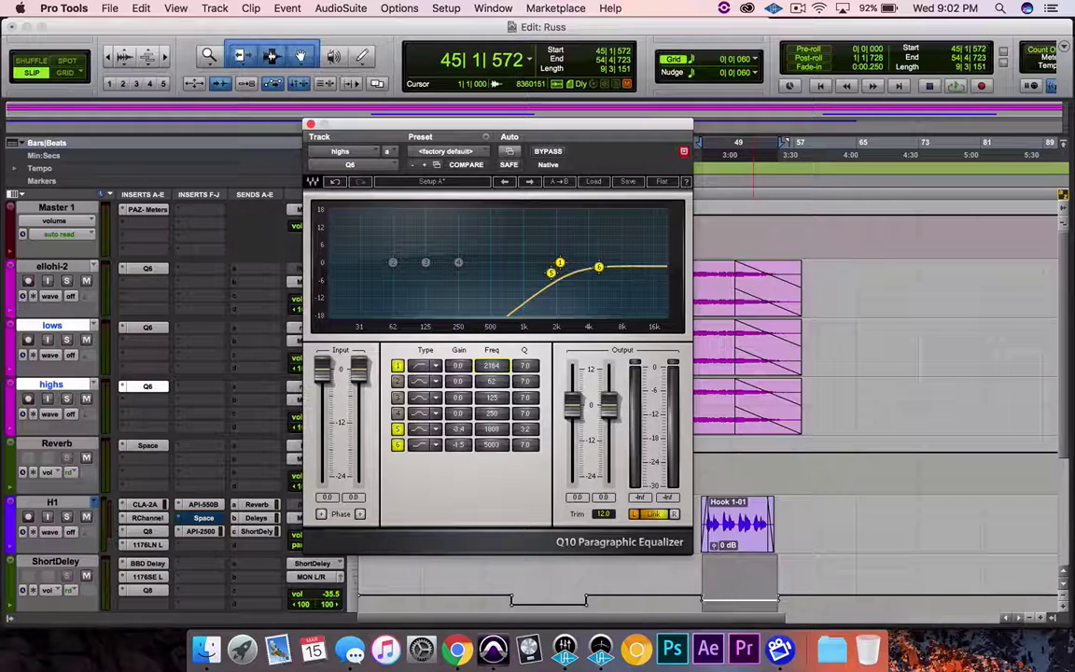
{"action": "left_click", "coordinate": [311, 123]}
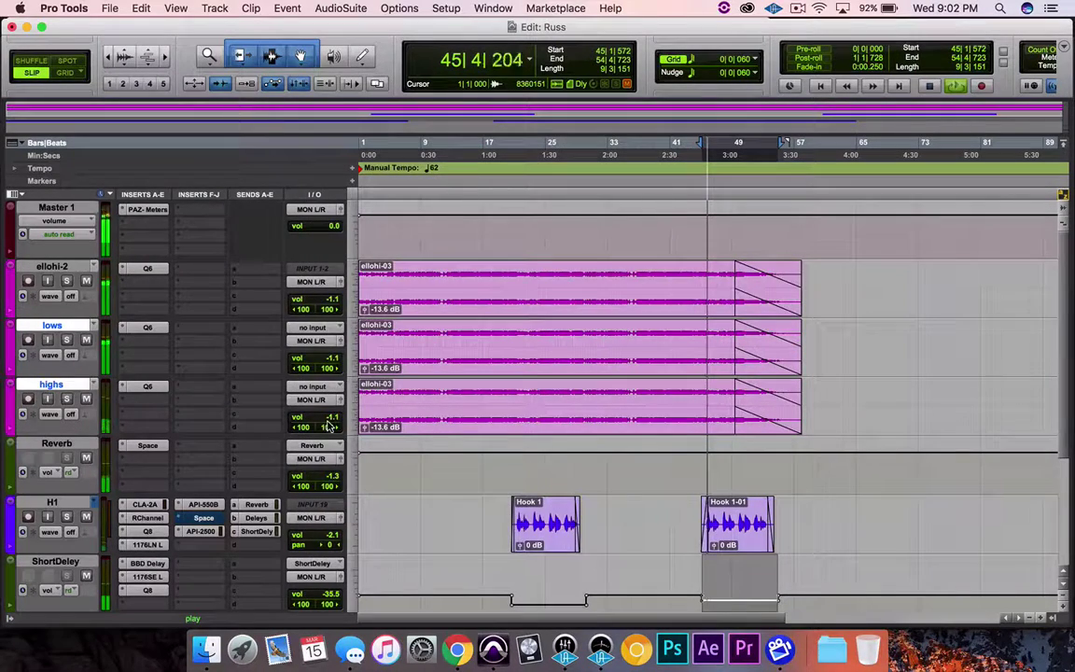
While playing the second hook, set the lows track volume to -15.4 dB and the highs track volume to -10.2 dB.
{"action": "left_click", "coordinate": [320, 362]}
{"action": "left_click_drag", "start_coordinate": [319, 362], "coordinate": [318, 367]}
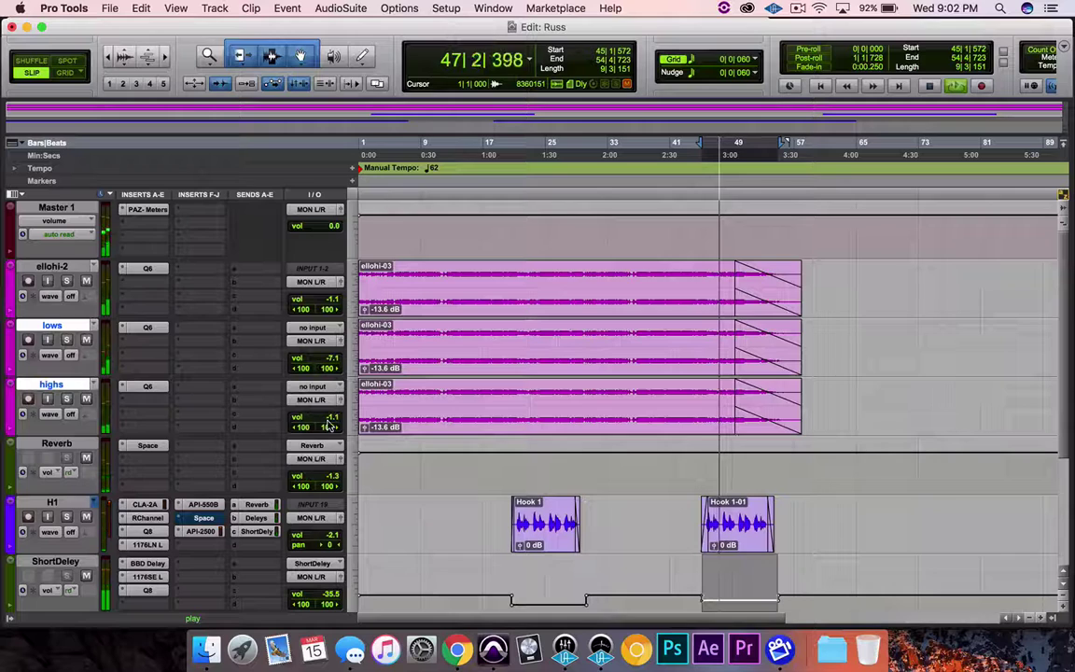
{"action": "left_click", "coordinate": [326, 422]}
{"action": "left_click_drag", "start_coordinate": [326, 424], "coordinate": [326, 428]}
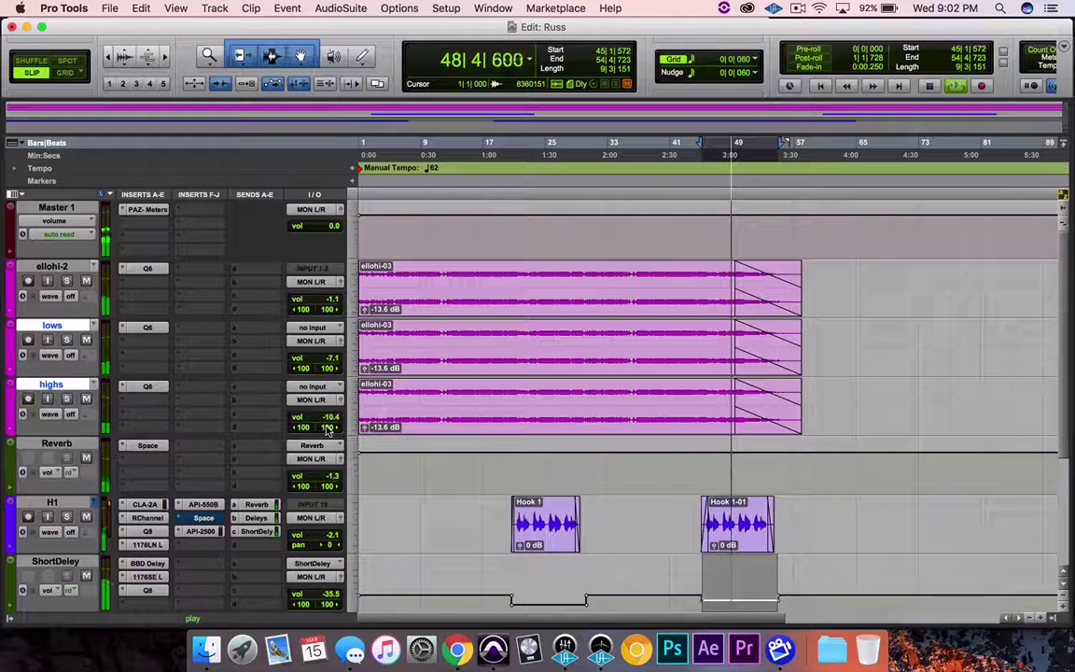
{"action": "left_click_drag", "start_coordinate": [329, 422], "coordinate": [327, 411]}
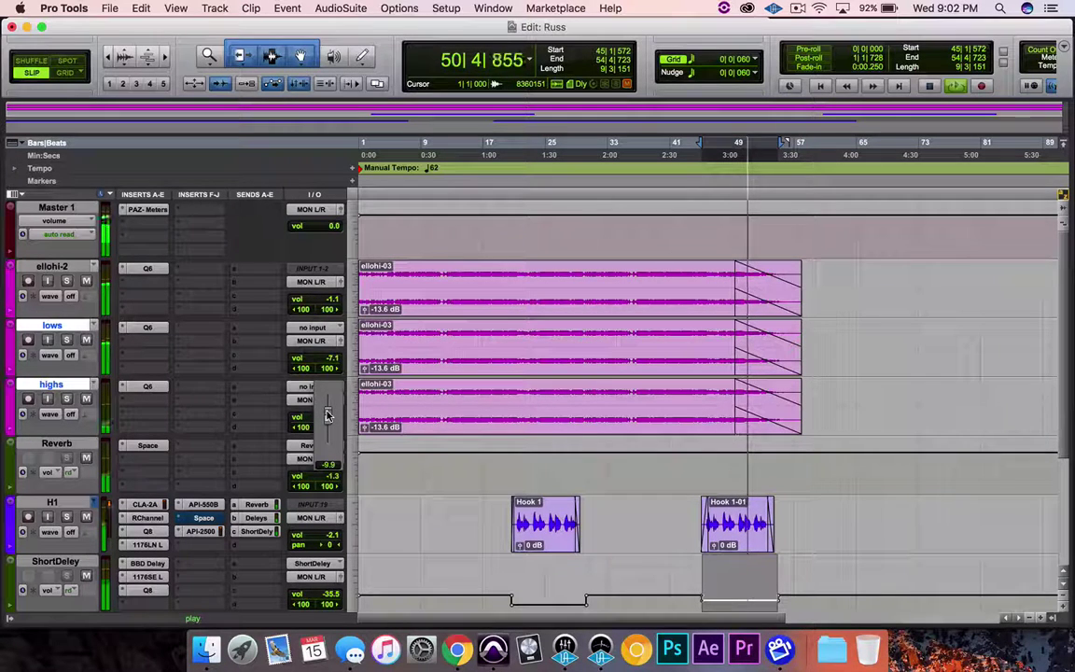
{"action": "left_click_drag", "start_coordinate": [328, 415], "coordinate": [328, 418]}
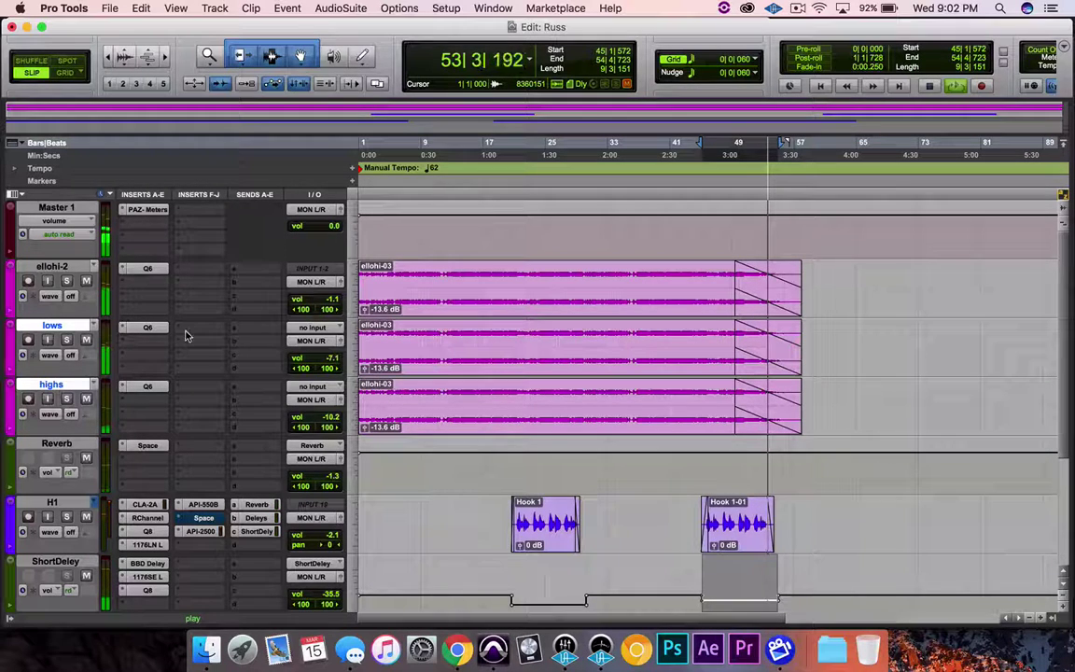
{"action": "left_click_drag", "start_coordinate": [306, 365], "coordinate": [327, 351]}
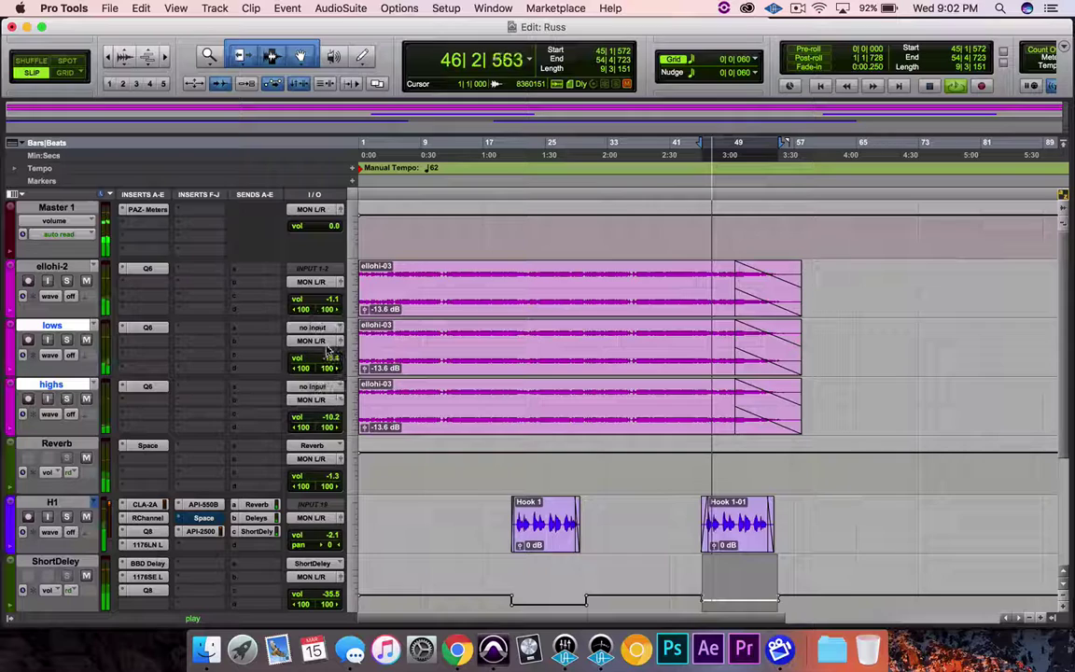
Play the song from bar 35 and lower the lows track volume to -16.1 dB.
{"action": "left_click", "coordinate": [627, 392]}
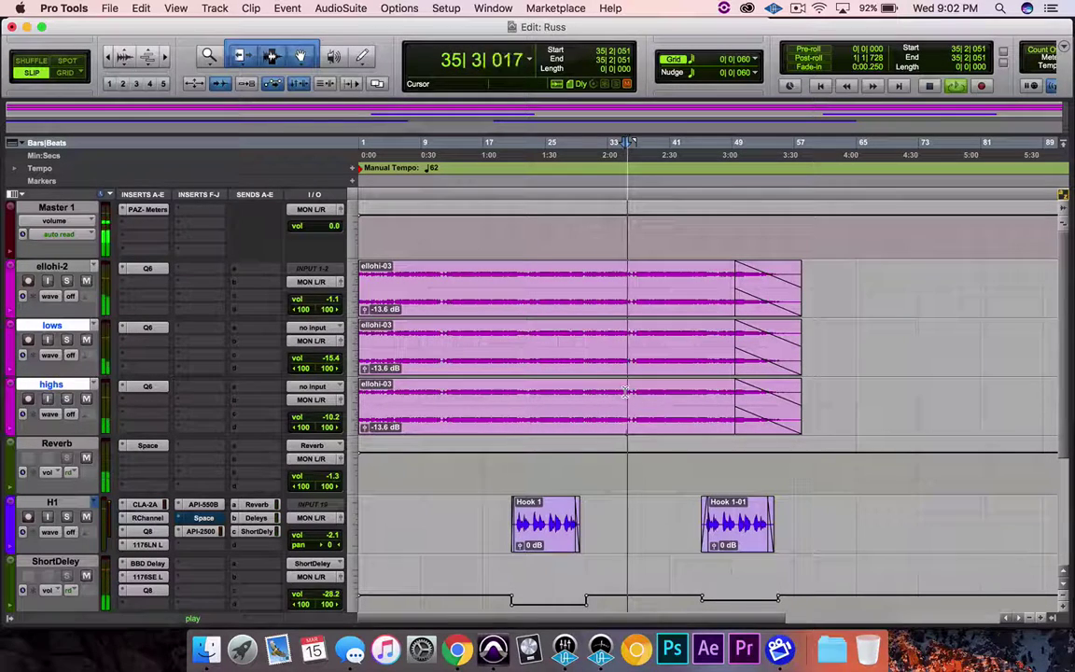
{"action": "key", "text": "space"}
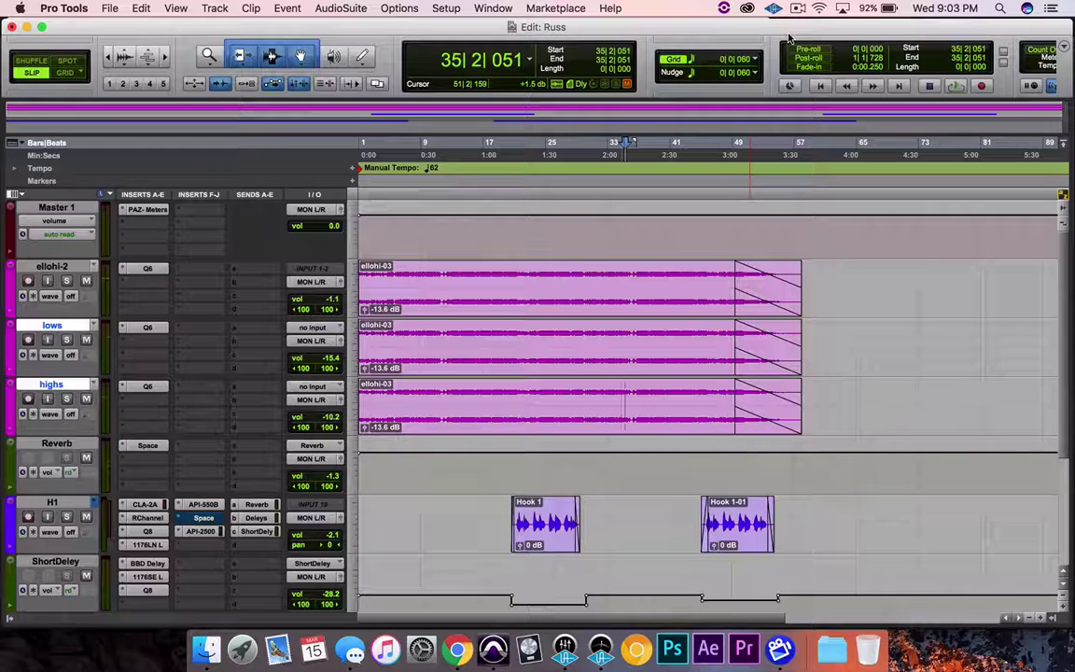
{"action": "key", "text": "space"}
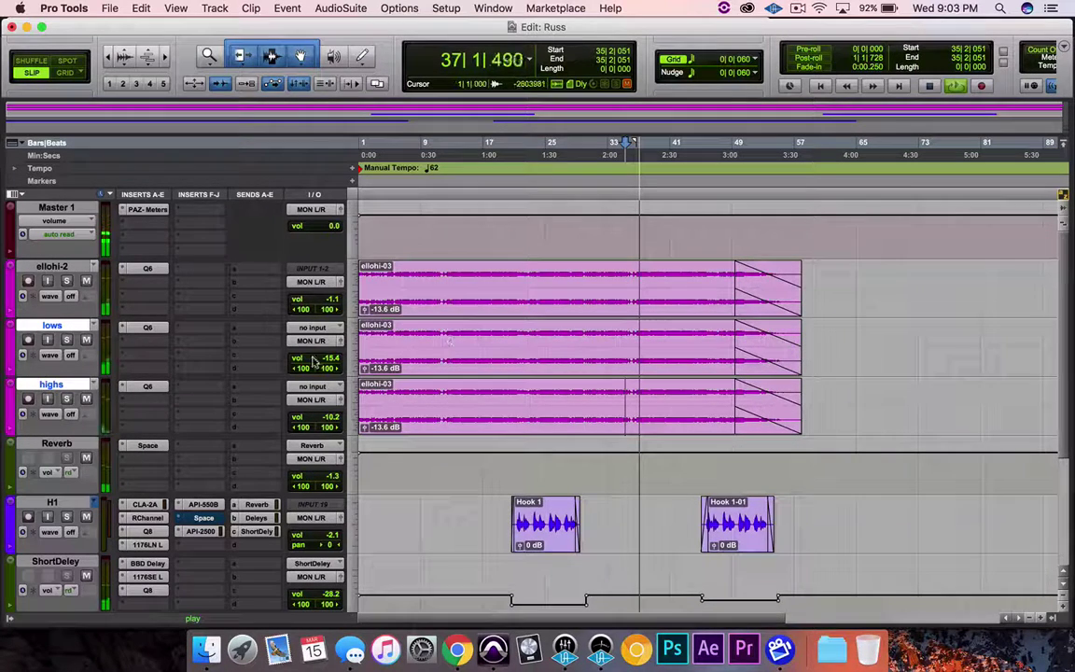
{"action": "left_click_drag", "start_coordinate": [329, 359], "coordinate": [327, 367]}
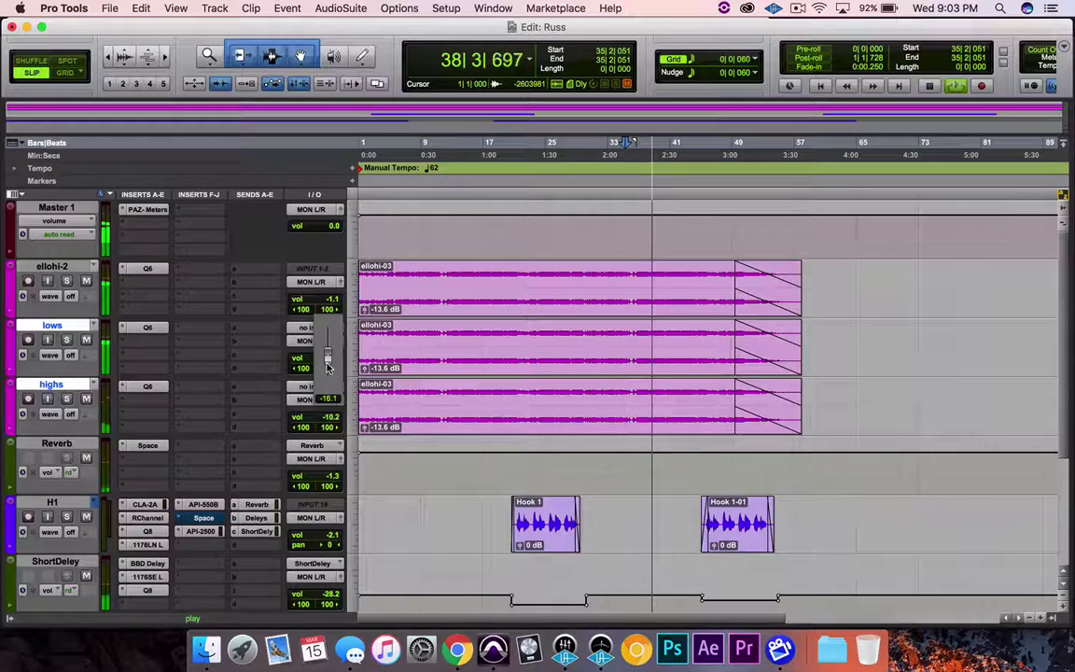
In the lows track's Q6, cut band 3 by about 5.6 dB at 131 Hz and band 2 by about 2.2 dB at 65 Hz.
{"action": "left_click", "coordinate": [155, 327]}
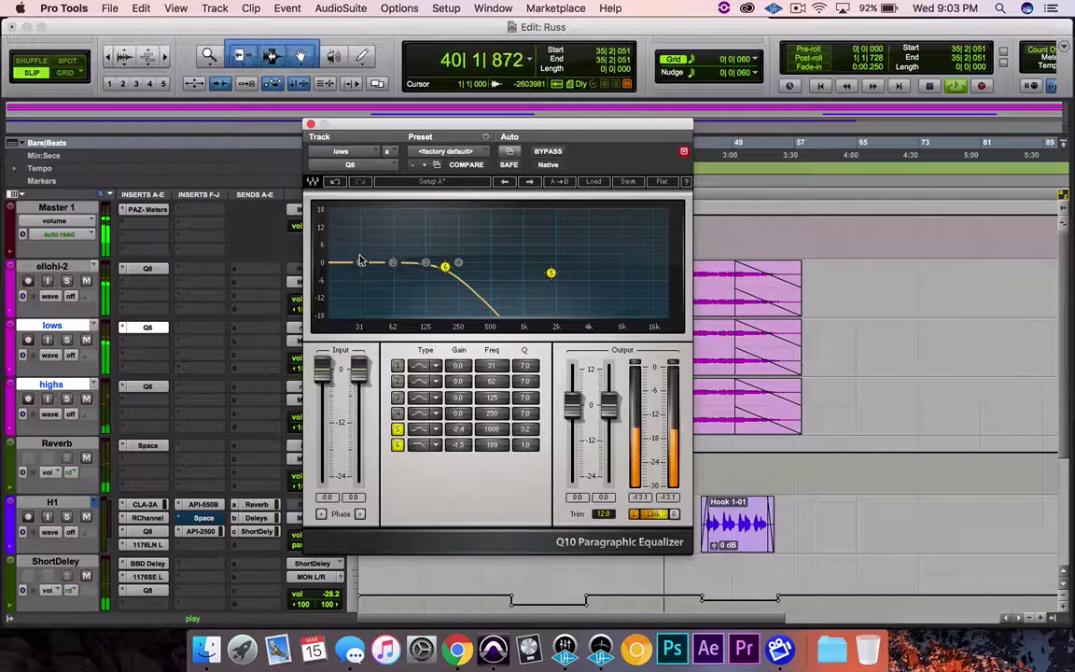
{"action": "left_click_drag", "start_coordinate": [424, 262], "coordinate": [418, 281]}
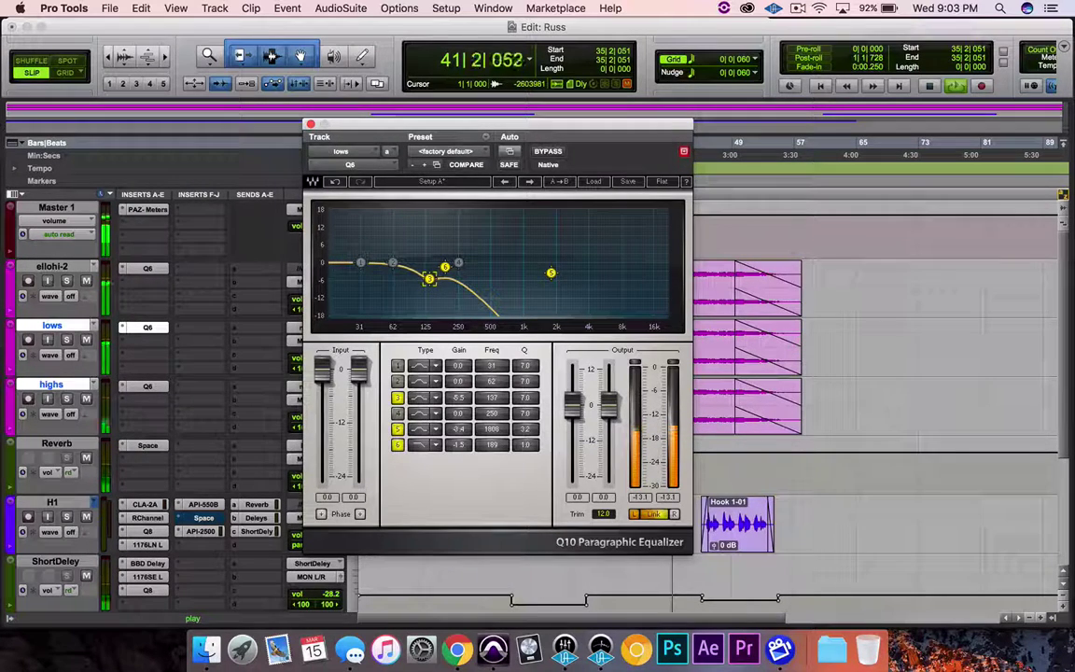
{"action": "left_click_drag", "start_coordinate": [427, 278], "coordinate": [392, 268]}
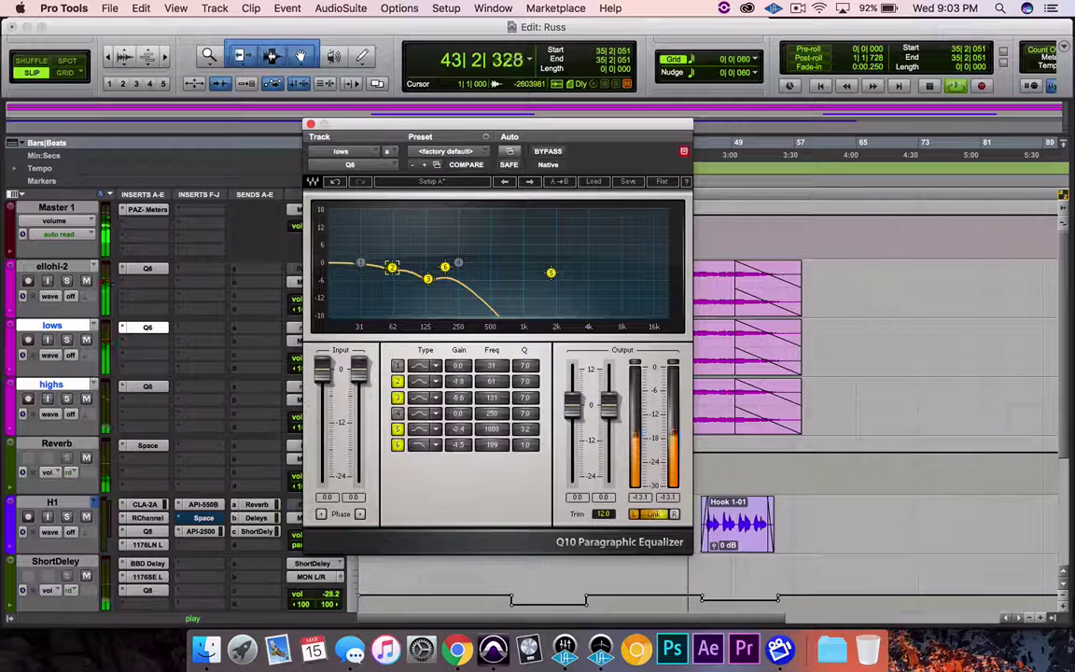
{"action": "left_click_drag", "start_coordinate": [393, 267], "coordinate": [395, 269]}
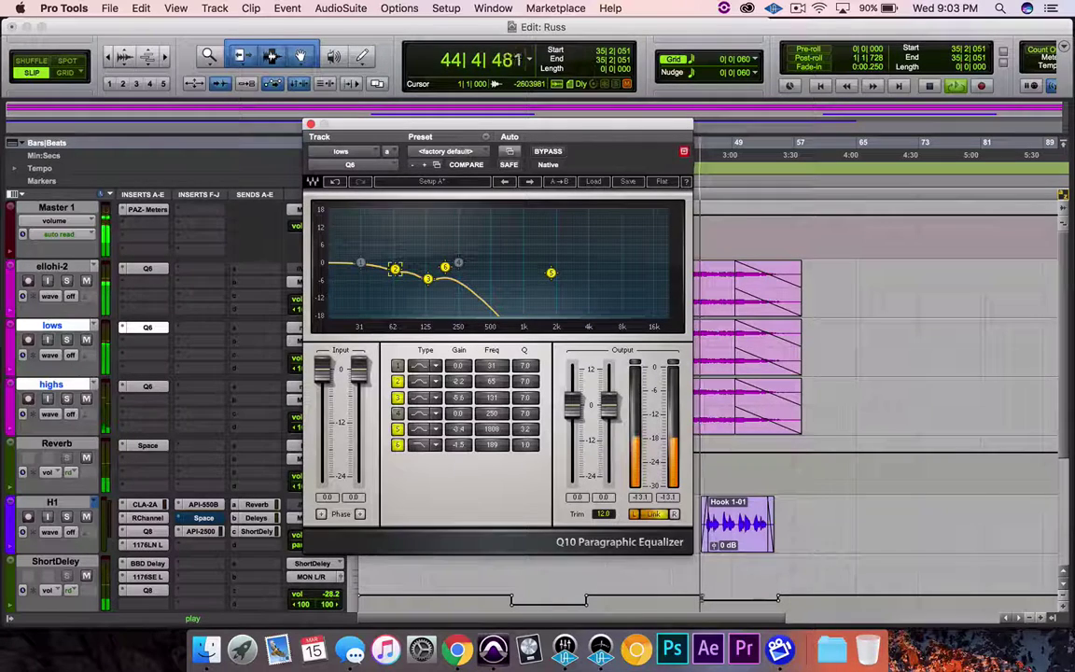
{"action": "left_click", "coordinate": [311, 123]}
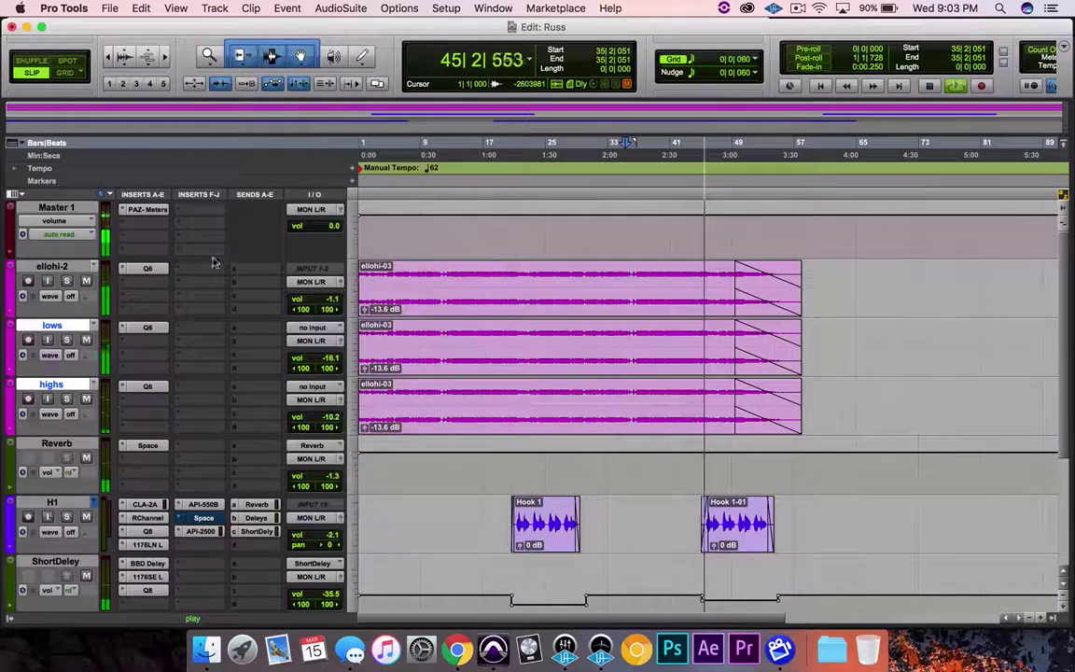
In the highs track's Q6, set band 1 to about 2102 Hz, band 5 to -4.8 dB at 3198 Hz and band 6 to -2.8 dB.
{"action": "left_click", "coordinate": [147, 385]}
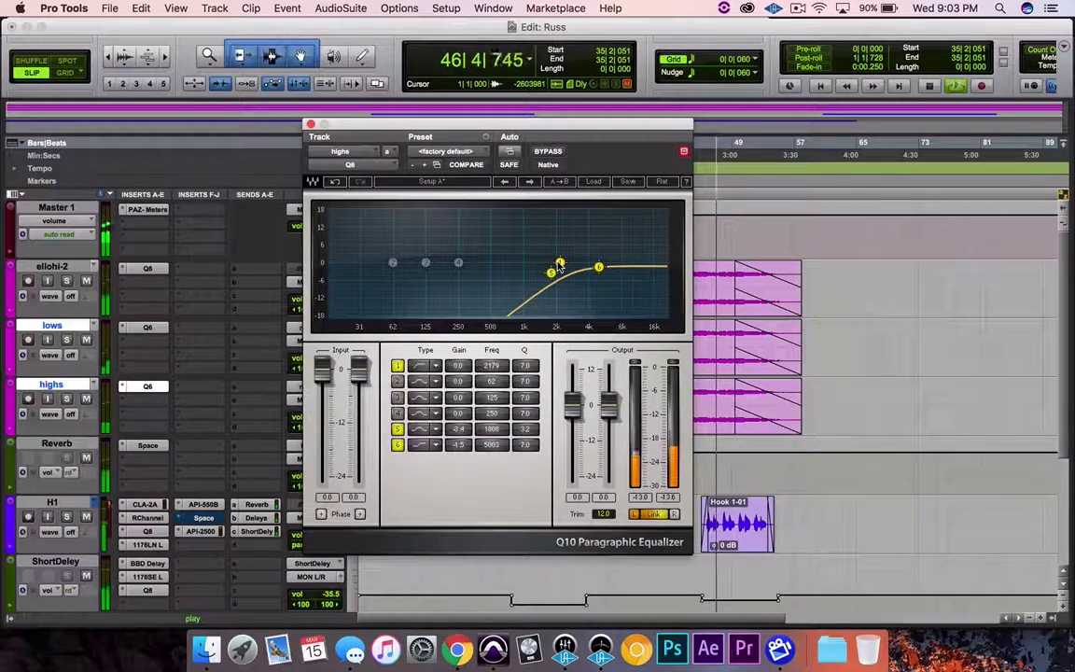
{"action": "left_click_drag", "start_coordinate": [559, 264], "coordinate": [577, 276]}
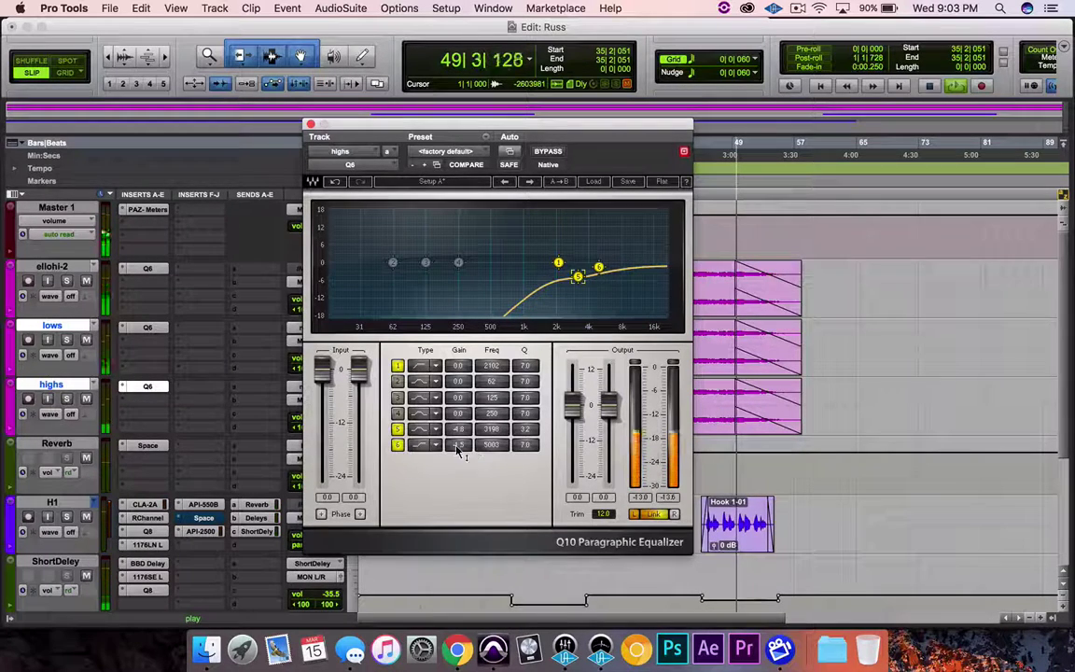
{"action": "mouse_move", "coordinate": [457, 446]}
{"action": "left_mouse_down"}
{"action": "mouse_move", "coordinate": [457, 461]}
{"action": "mouse_move", "coordinate": [457, 452]}
{"action": "left_mouse_up"}
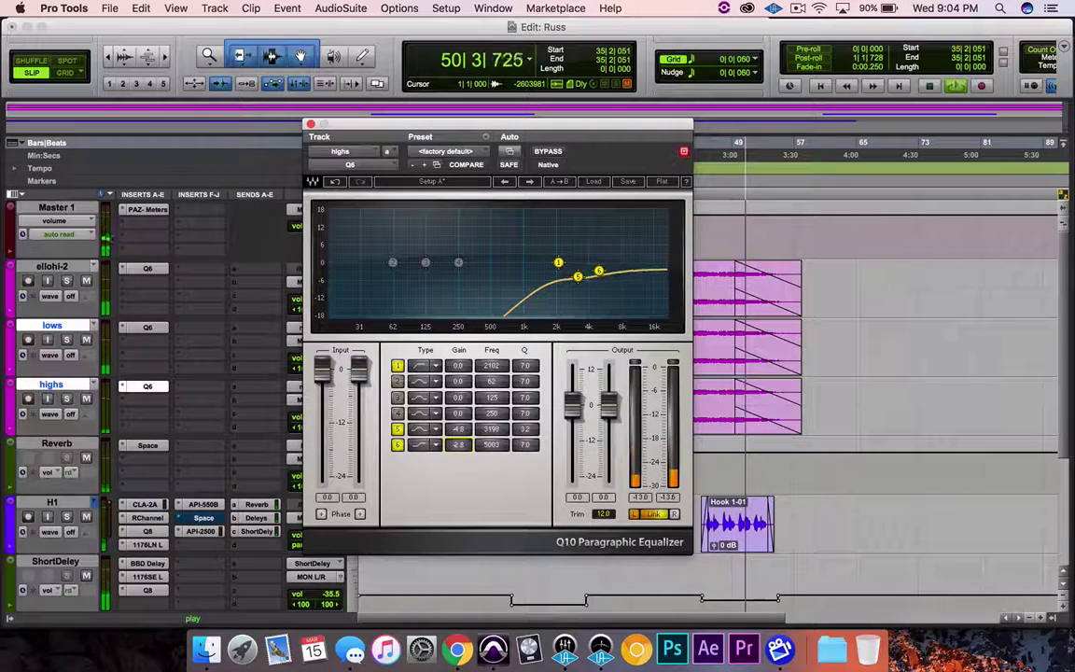
Replay the song from bar 35 and lower the highs track volume to -11.5 dB.
{"action": "left_click", "coordinate": [311, 124]}
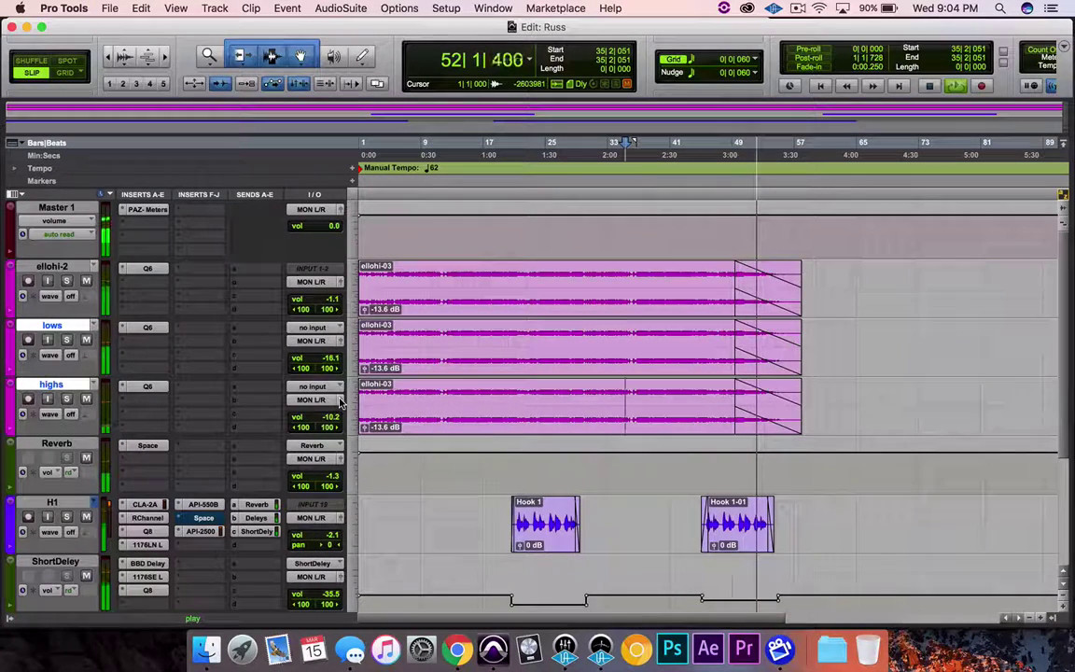
{"action": "key", "text": "space"}
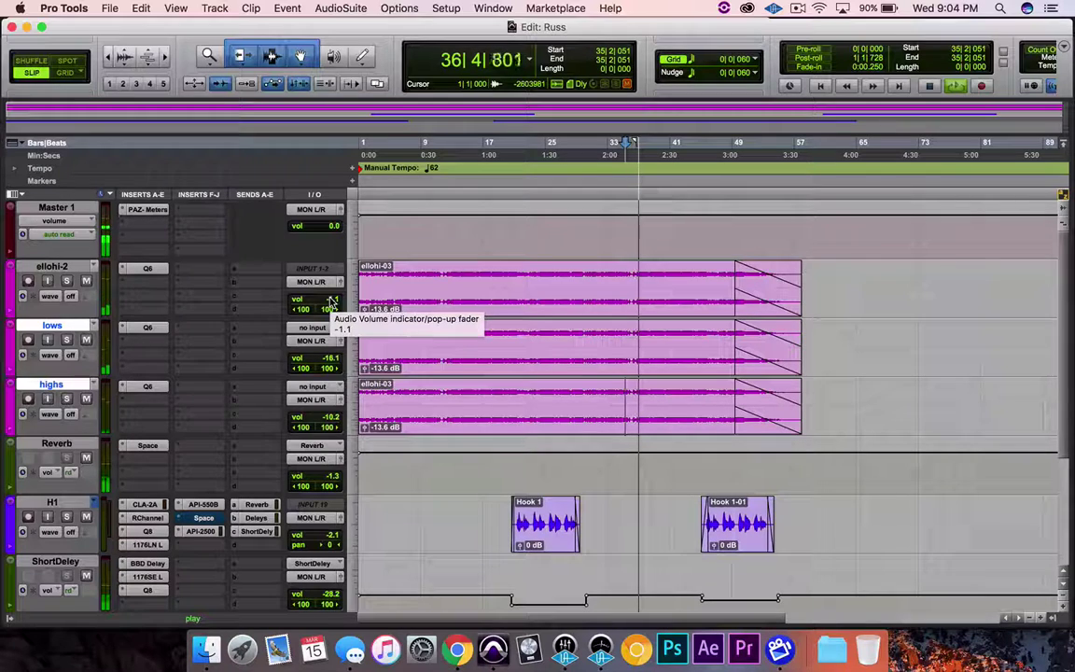
{"action": "left_click", "coordinate": [325, 359]}
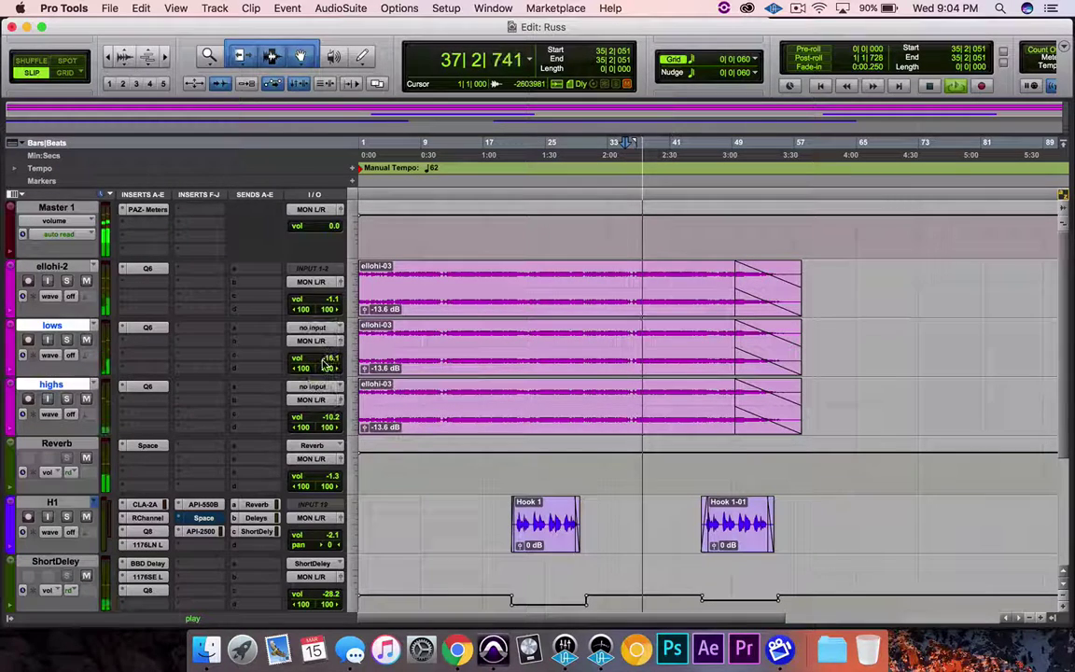
{"action": "left_click_drag", "start_coordinate": [328, 427], "coordinate": [328, 440]}
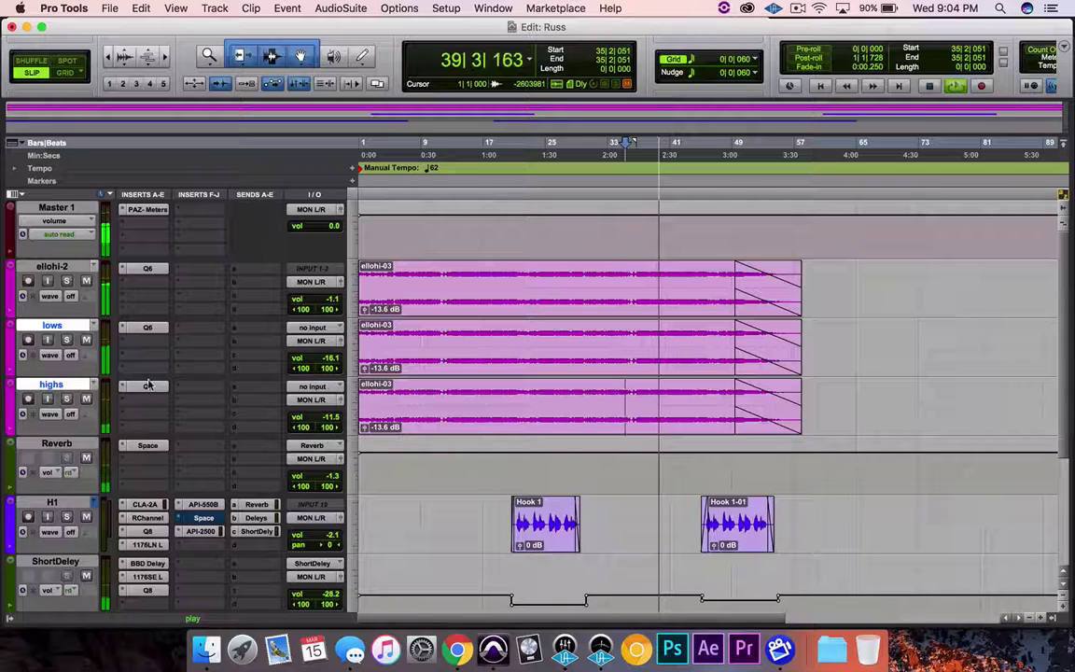
Compare playback with the lows and highs tracks muted, then bring back the lows and set their volume to -16.6 dB.
{"action": "left_click", "coordinate": [86, 399]}
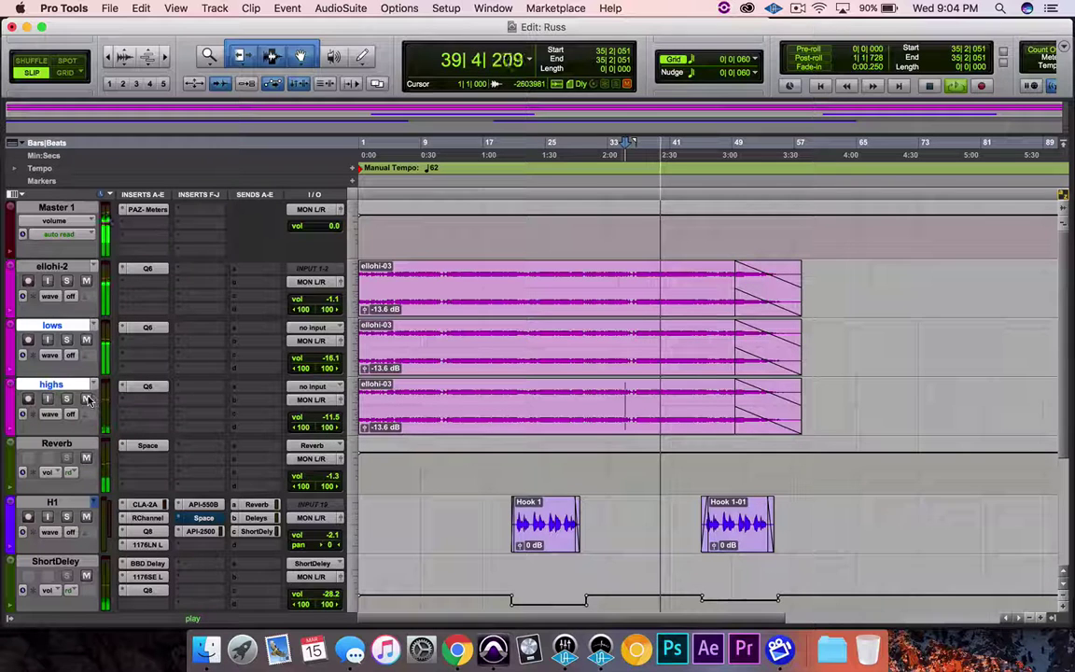
{"action": "left_click", "coordinate": [86, 339]}
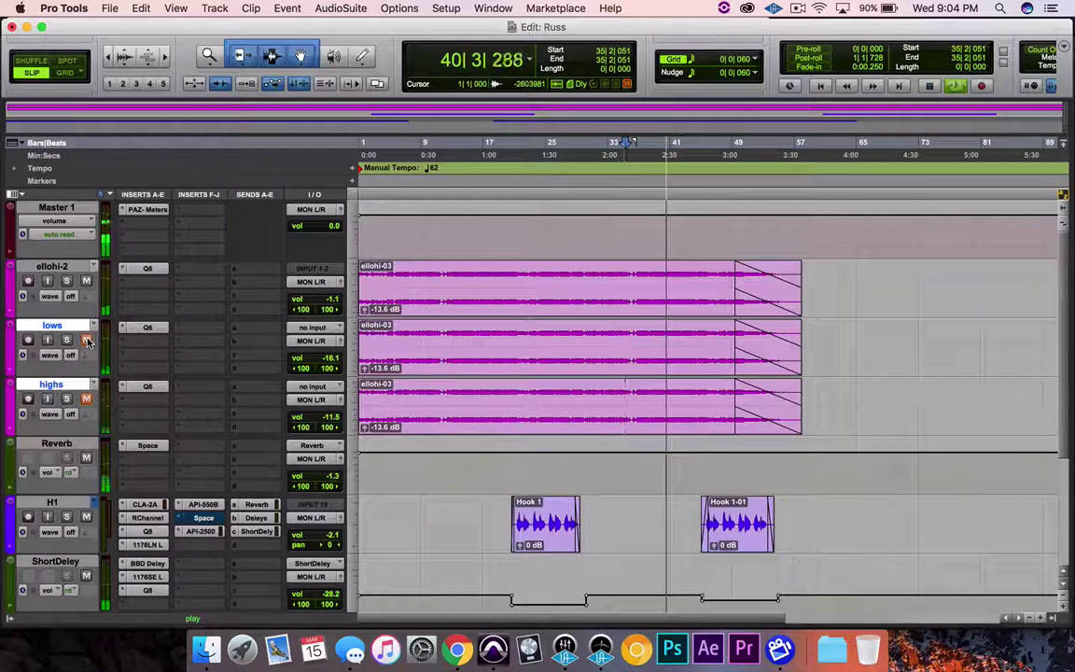
{"action": "left_click", "coordinate": [86, 340]}
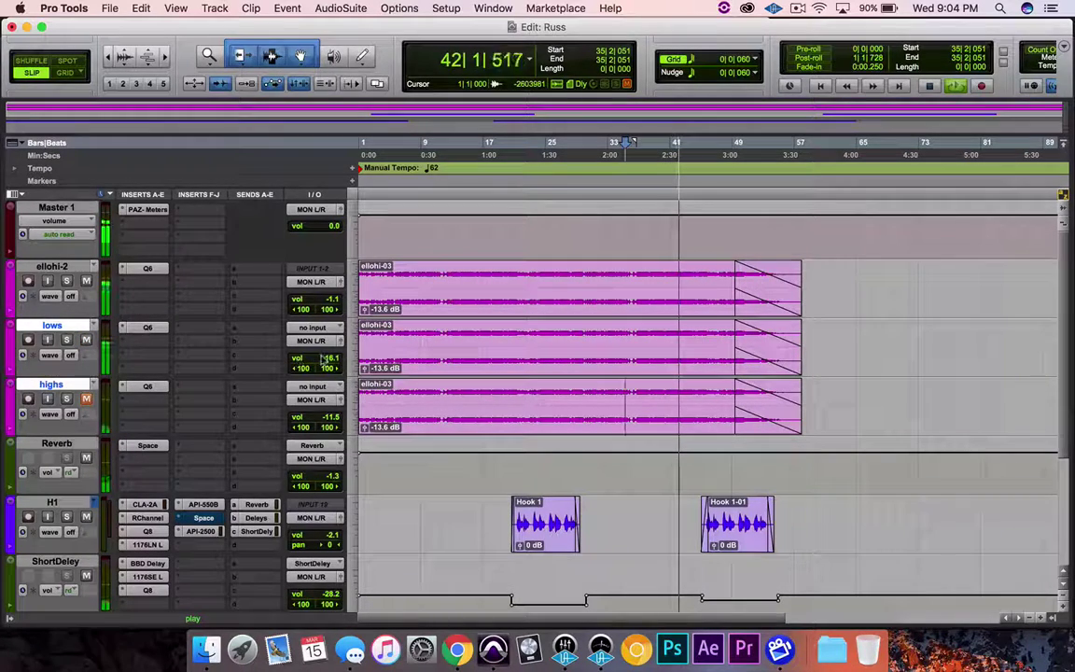
{"action": "left_click_drag", "start_coordinate": [329, 359], "coordinate": [327, 365]}
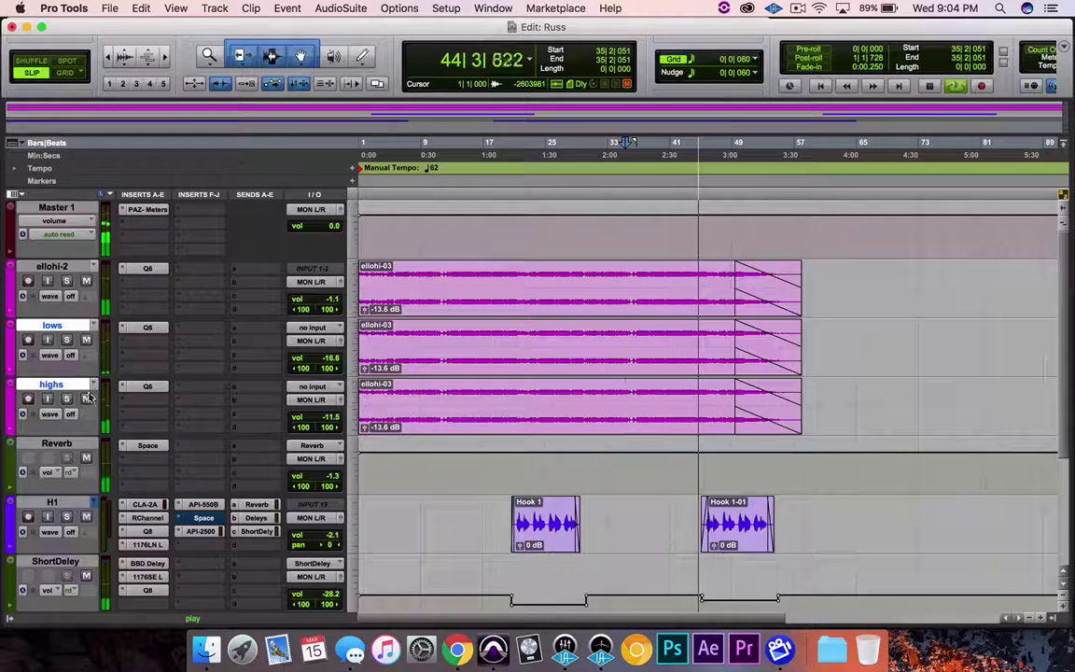
With the lows track muted and the highs track audible, lower the highs track volume to -14.6 dB.
{"action": "left_click", "coordinate": [86, 340]}
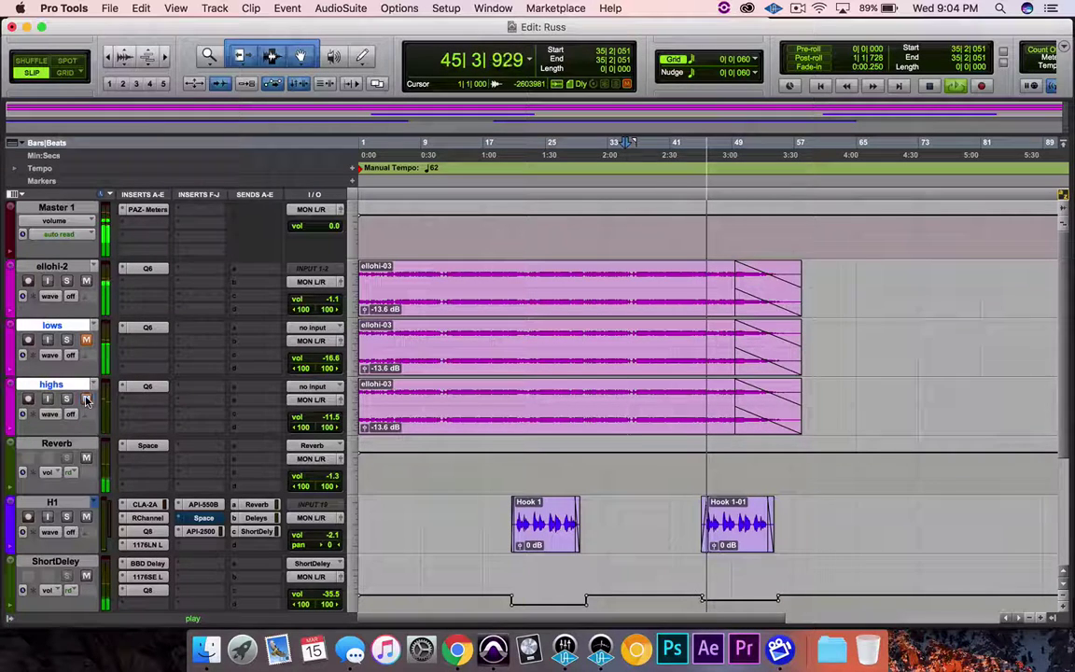
{"action": "left_click", "coordinate": [332, 416]}
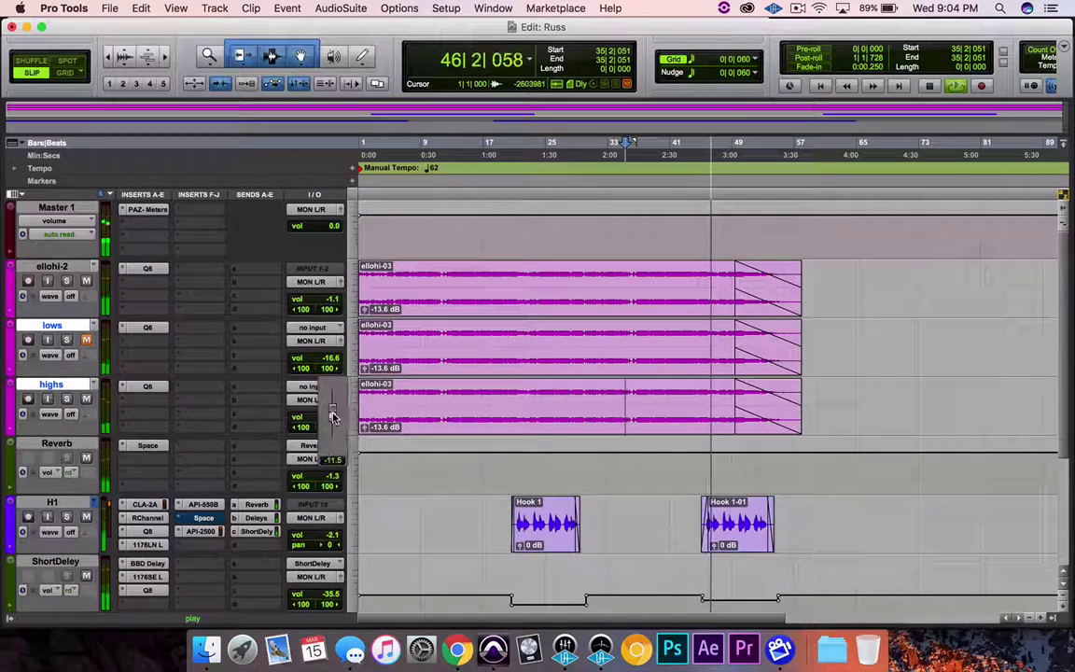
{"action": "left_click_drag", "start_coordinate": [332, 416], "coordinate": [326, 455]}
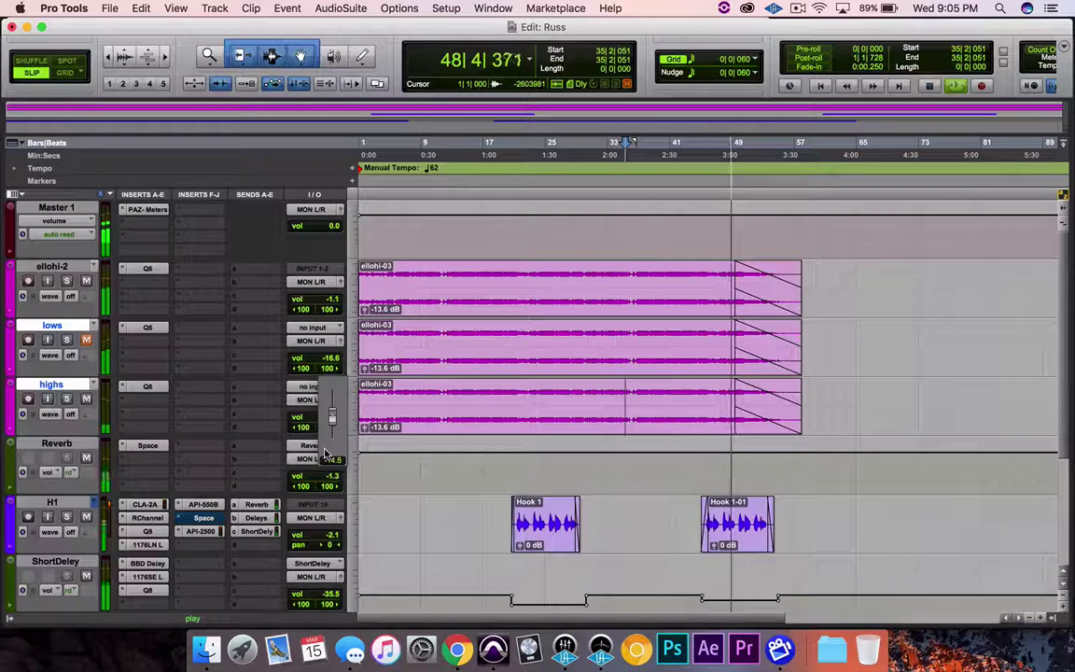
{"action": "left_click_drag", "start_coordinate": [325, 455], "coordinate": [324, 453]}
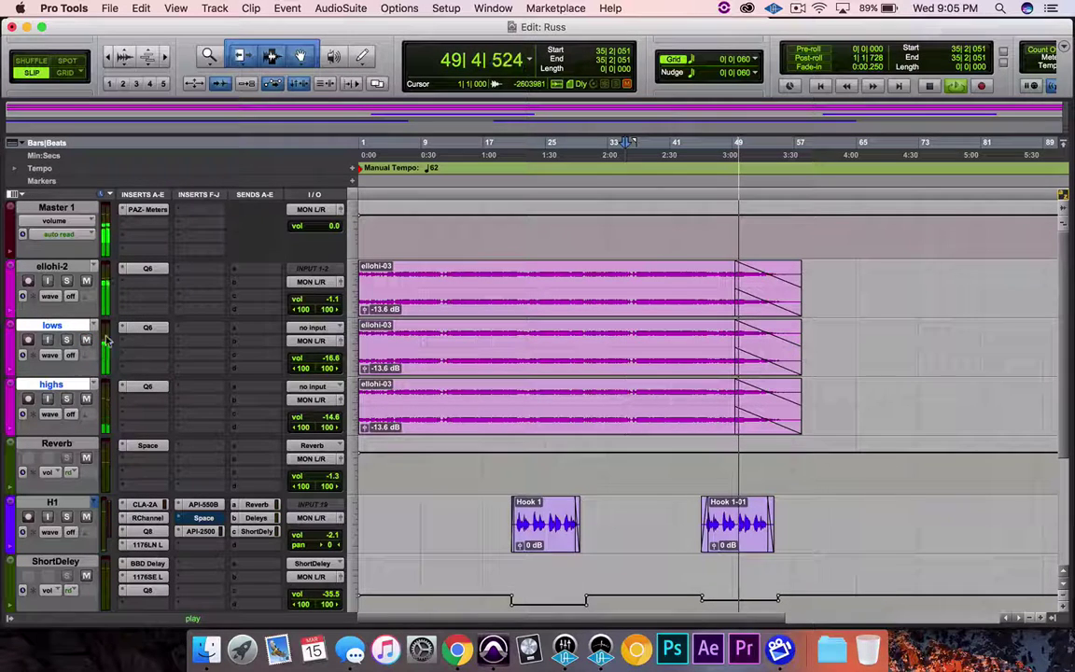
In the lows track's Q6, cut band 4 by about 6.6 dB at about 243 Hz.
{"action": "left_click", "coordinate": [158, 328]}
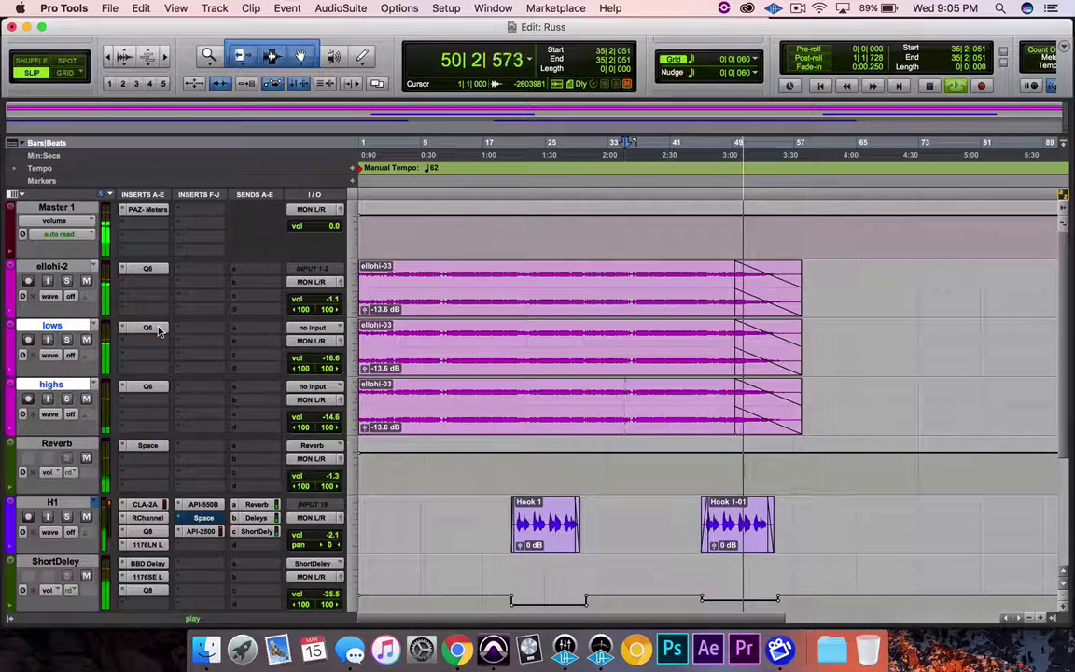
{"action": "left_click", "coordinate": [457, 266]}
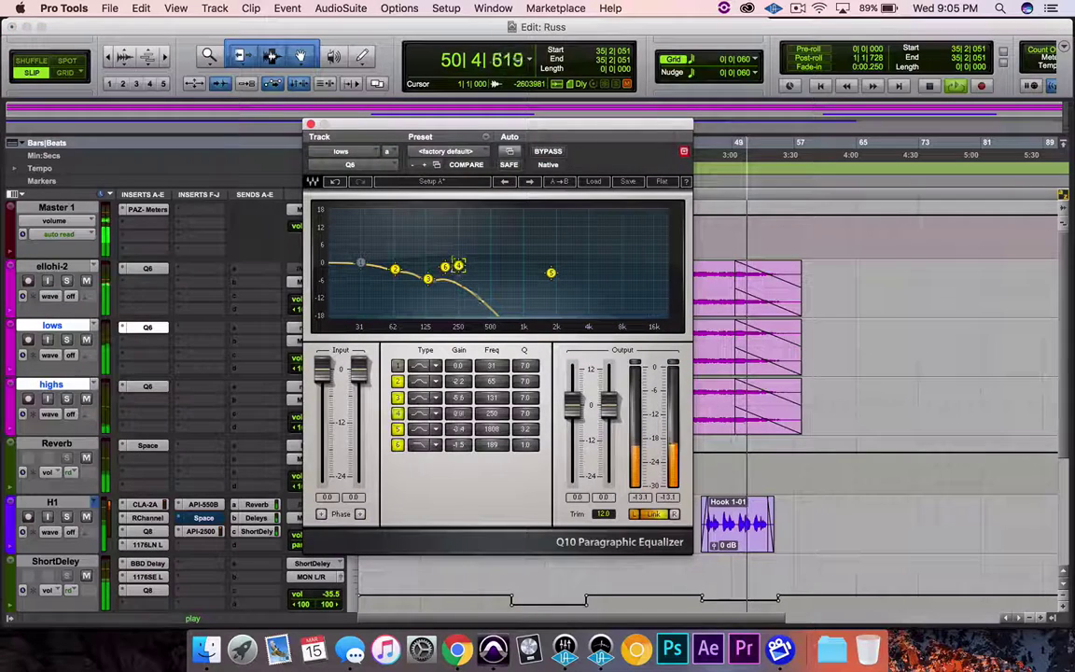
{"action": "left_click_drag", "start_coordinate": [460, 272], "coordinate": [457, 281]}
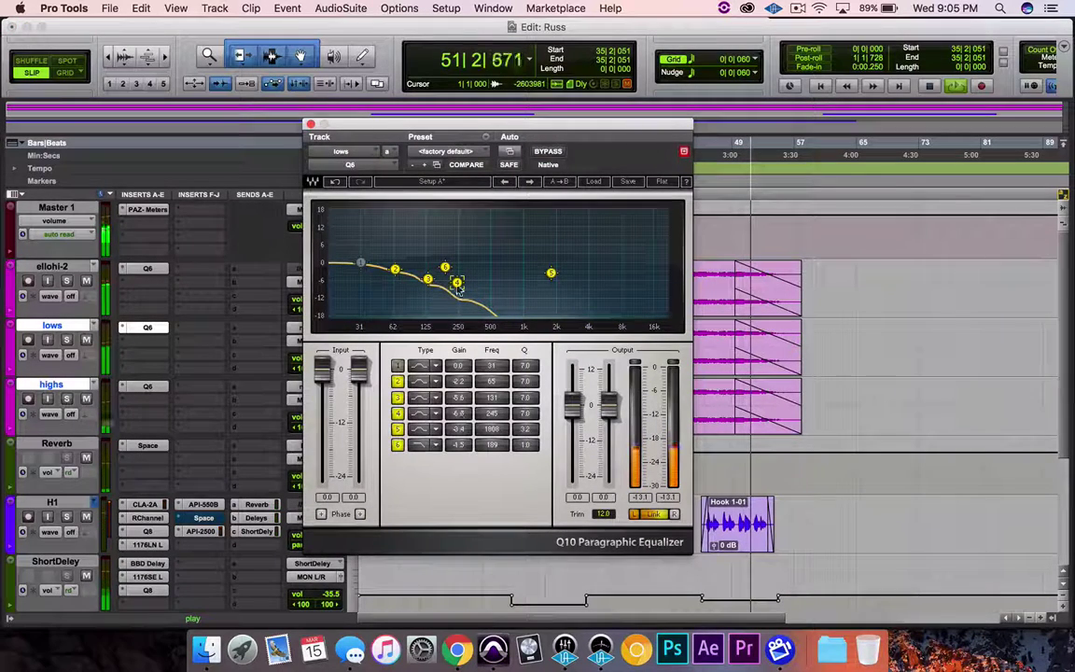
In the ellohi-2 track's Q6, set the band 1 low shelf to 215 Hz with -2.3 dB gain while replaying from bar 35.
{"action": "left_click", "coordinate": [122, 269]}
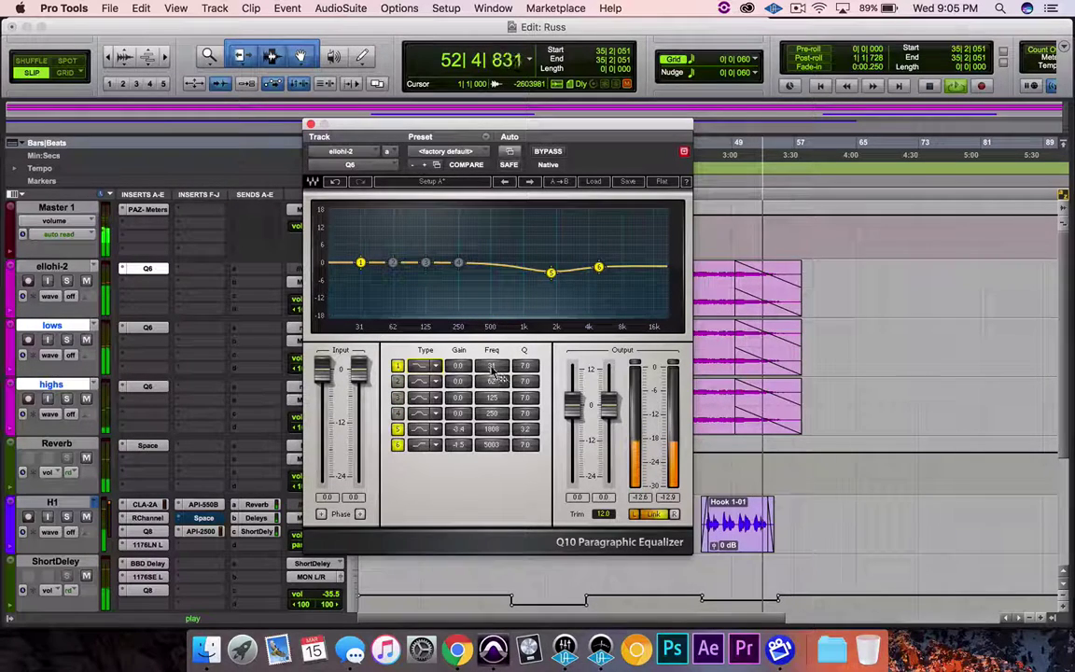
{"action": "left_click_drag", "start_coordinate": [492, 367], "coordinate": [458, 369]}
{"action": "left_click", "coordinate": [422, 369]}
{"action": "key", "text": "space"}
{"action": "key", "text": "space"}
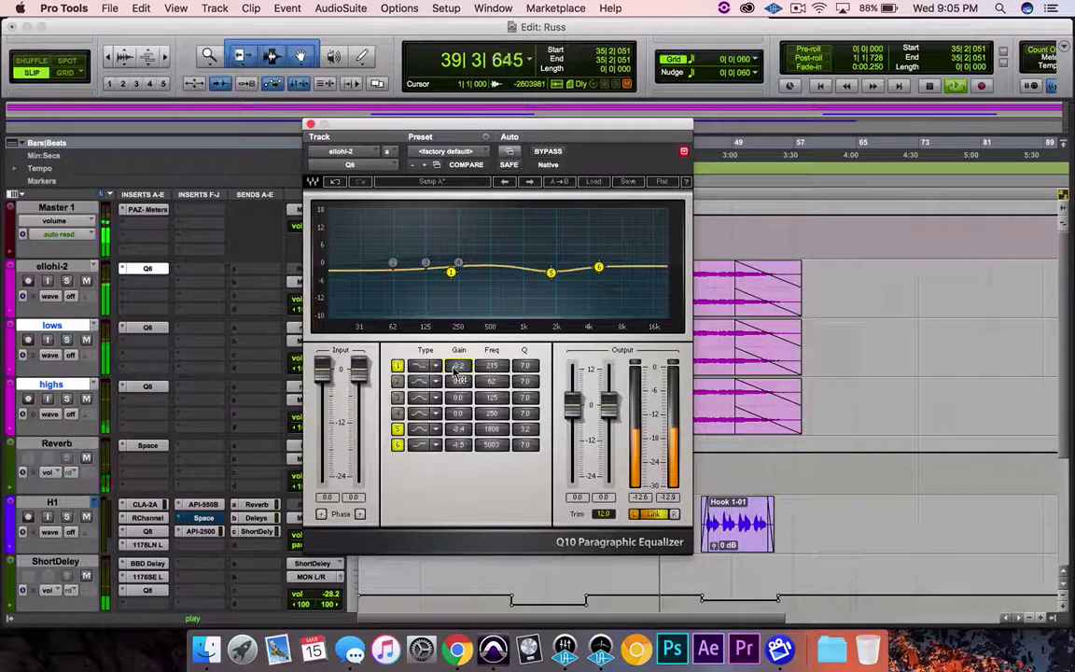
{"action": "left_click_drag", "start_coordinate": [455, 367], "coordinate": [456, 379]}
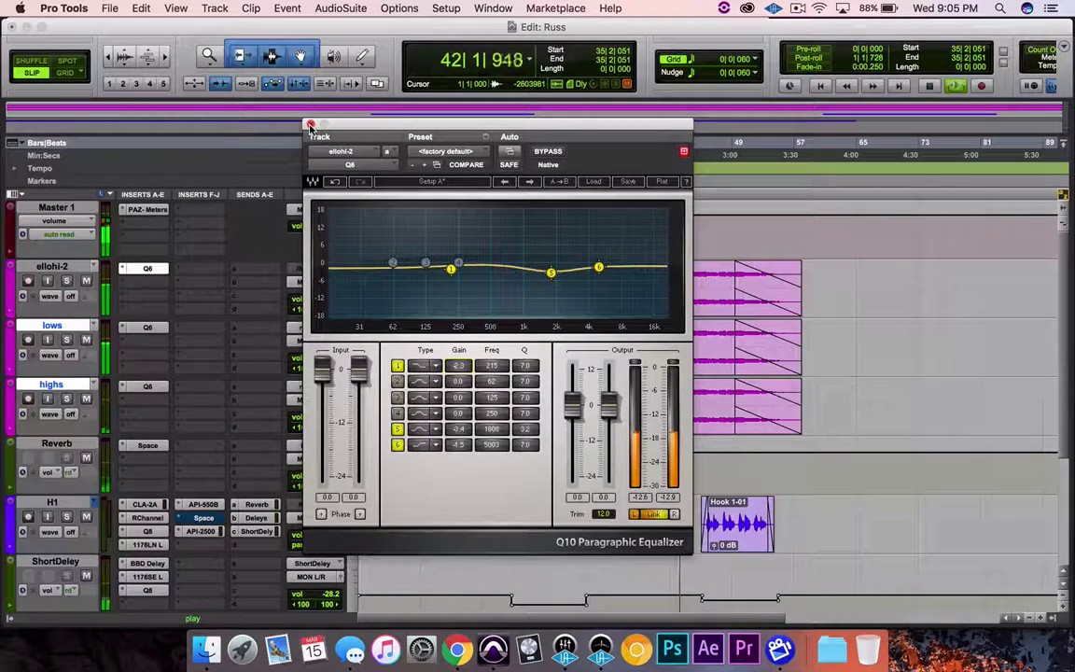
{"action": "left_click", "coordinate": [311, 124]}
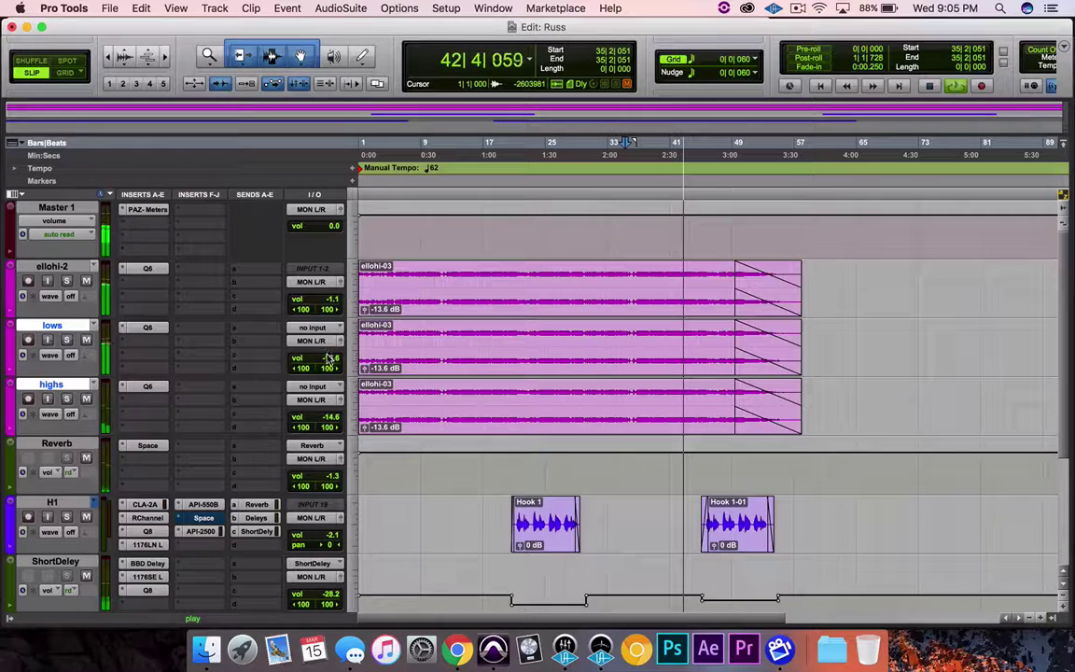
Raise the lows track volume to -15.6 dB during playback.
{"action": "left_click", "coordinate": [326, 358]}
{"action": "left_click_drag", "start_coordinate": [327, 359], "coordinate": [326, 348]}
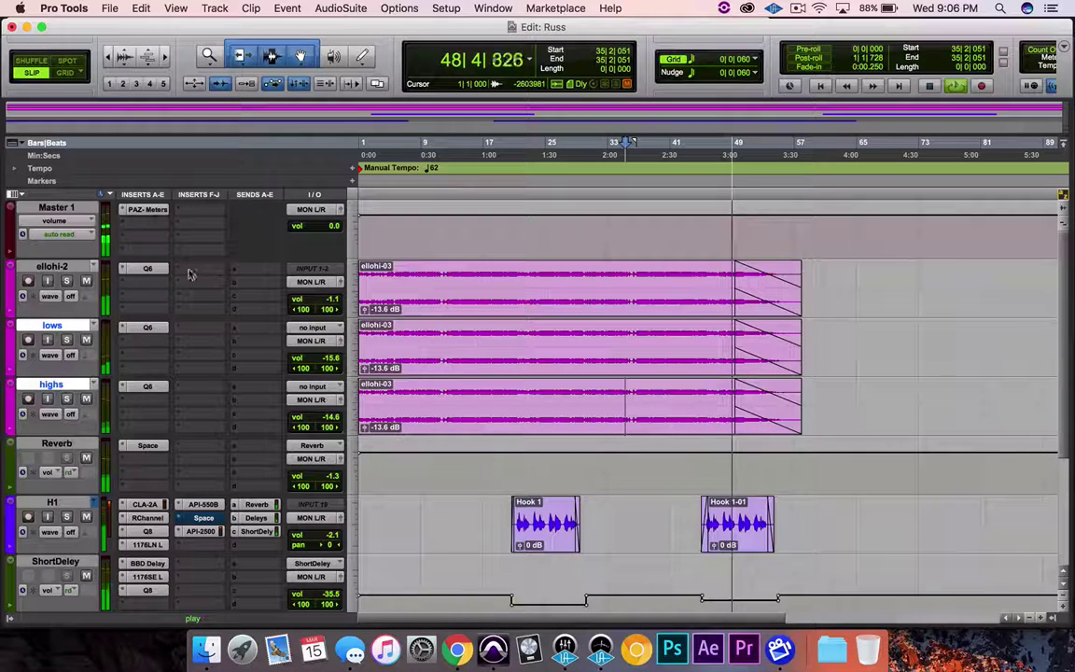
Turn off band 1 in the ellohi-2 track's Q6.
{"action": "left_click", "coordinate": [147, 269]}
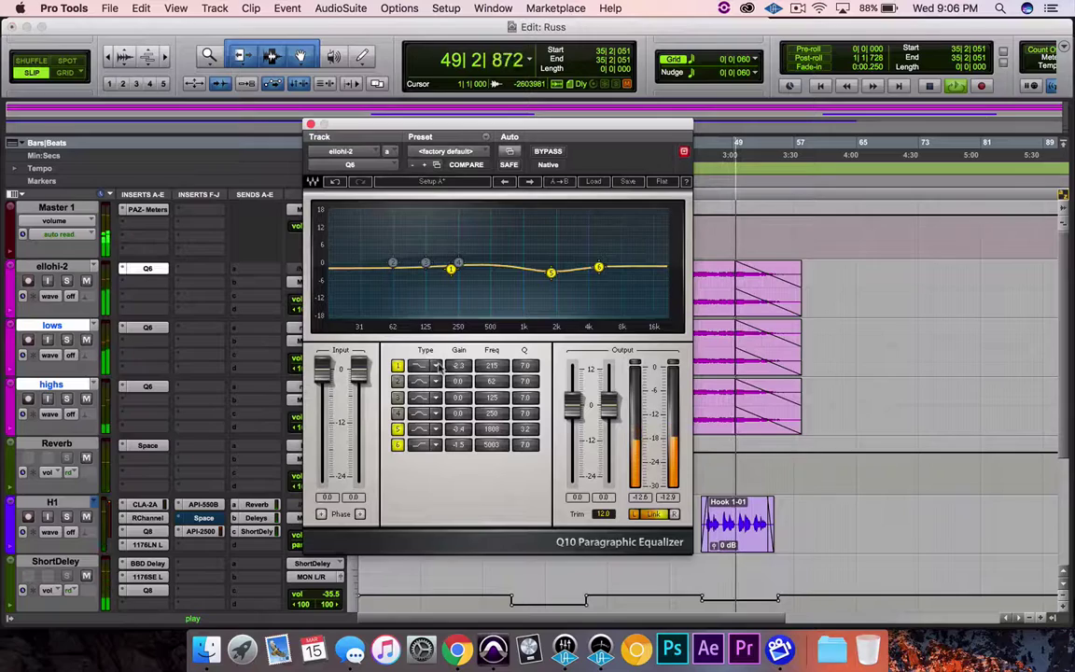
{"action": "left_click", "coordinate": [397, 364]}
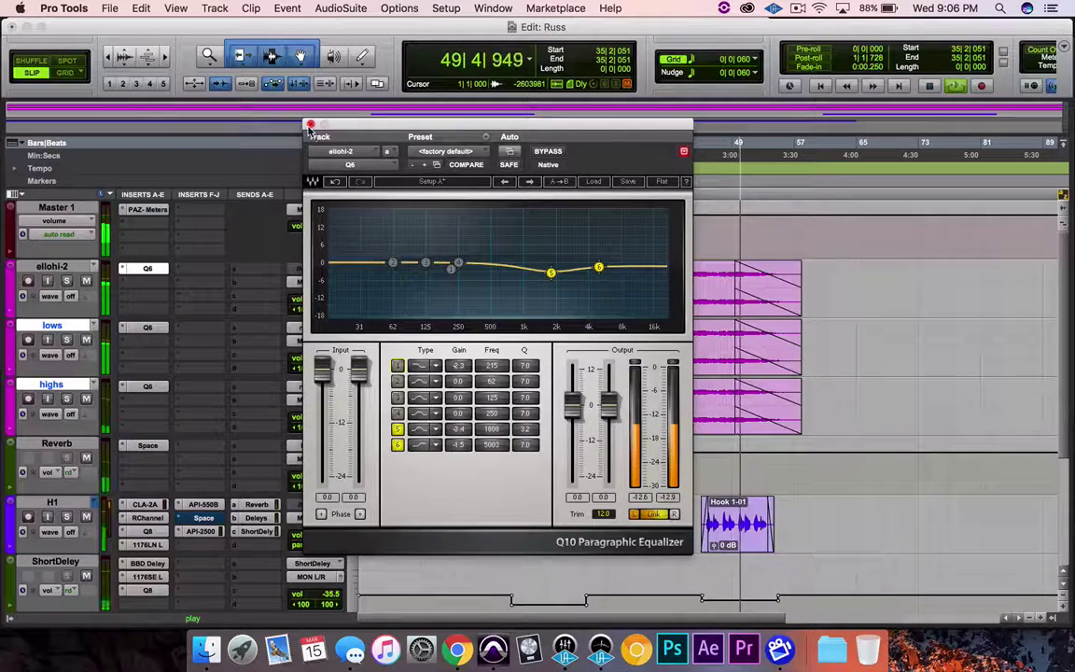
{"action": "left_click", "coordinate": [311, 125]}
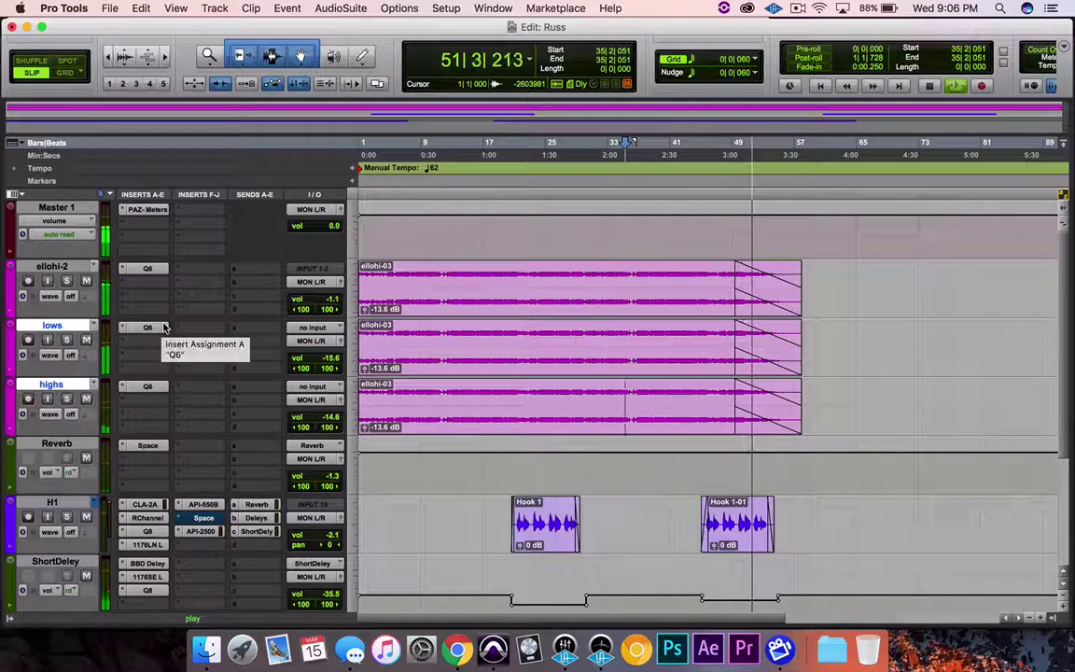
Compare the song from the beginning with the lows and highs tracks muted and with both unmuted.
{"action": "left_click", "coordinate": [86, 340]}
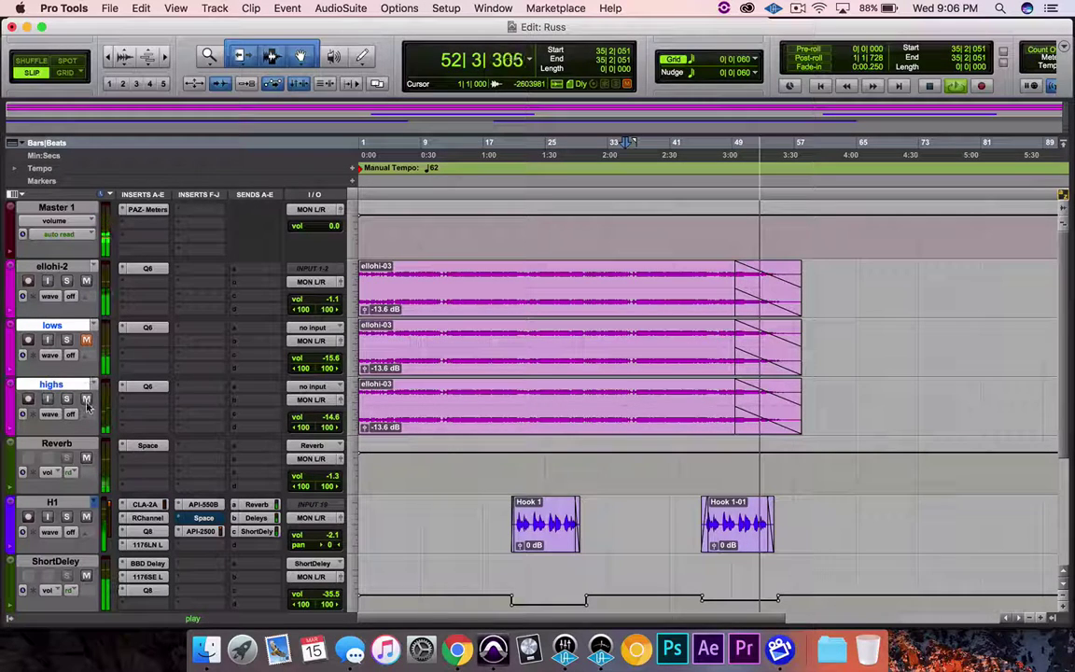
{"action": "key", "text": "space"}
{"action": "left_click", "coordinate": [85, 399]}
{"action": "key", "text": "Return"}
{"action": "key", "text": "space"}
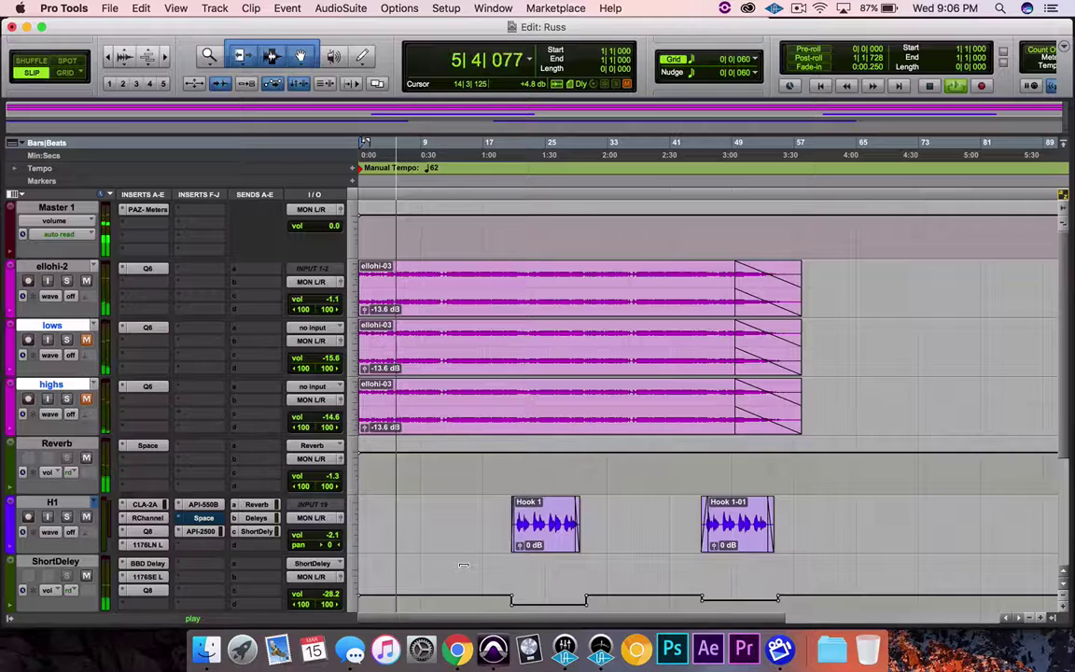
{"action": "key", "text": "space"}
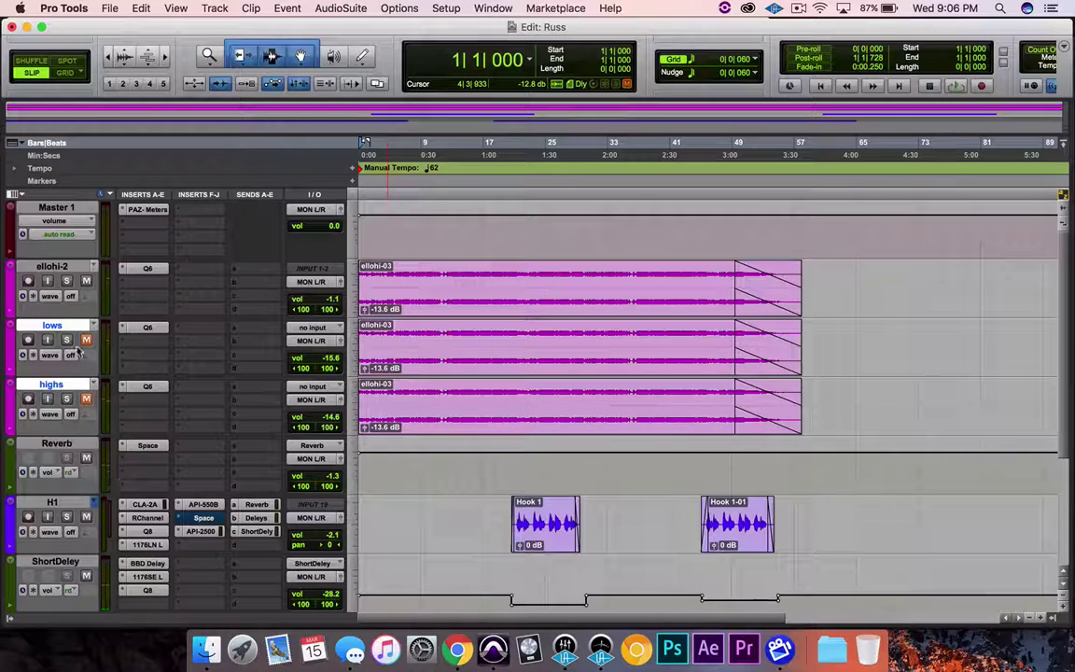
{"action": "left_click", "coordinate": [85, 340]}
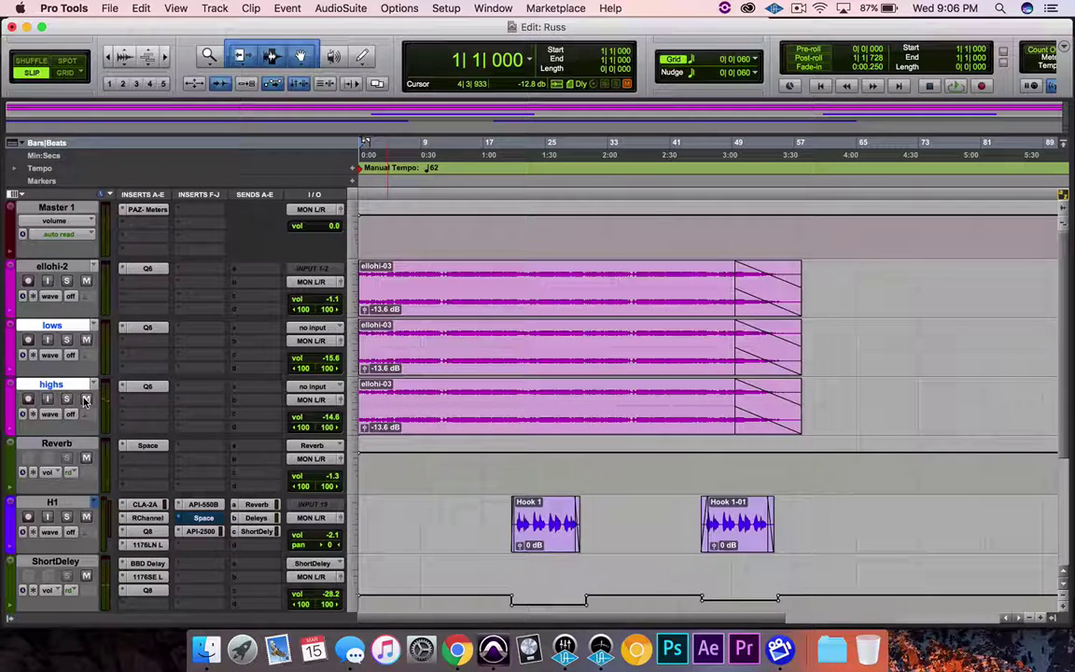
{"action": "key", "text": "space"}
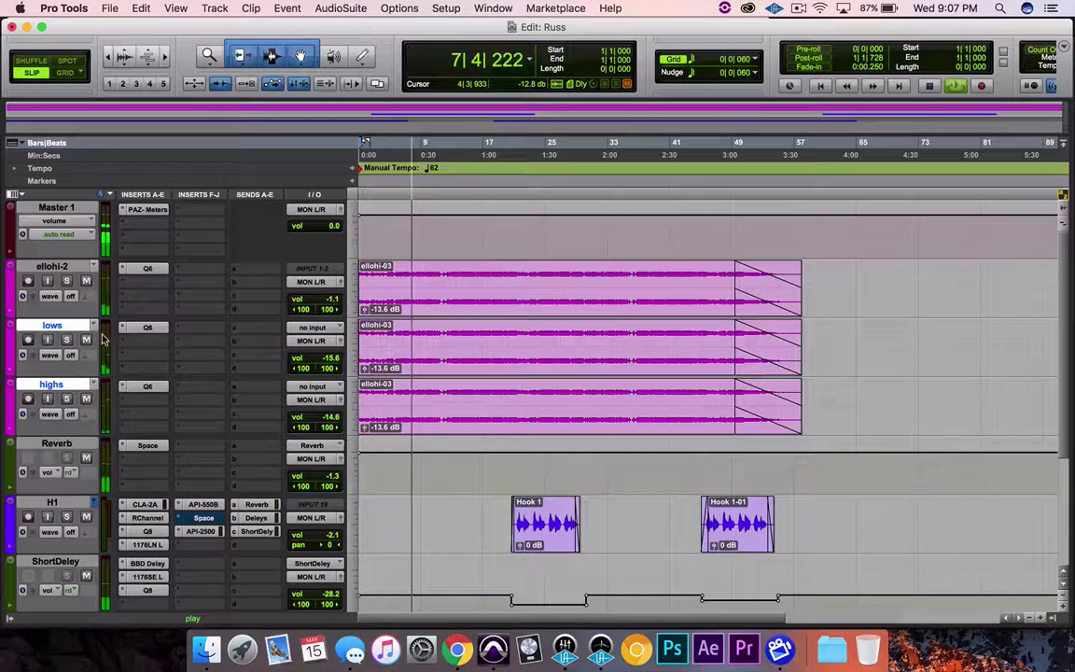
In the soloed lows track's Q6, move band 6 to 924 Hz and enable band 1 with a 3.3 dB boost at 44 Hz.
{"action": "left_click", "coordinate": [148, 333]}
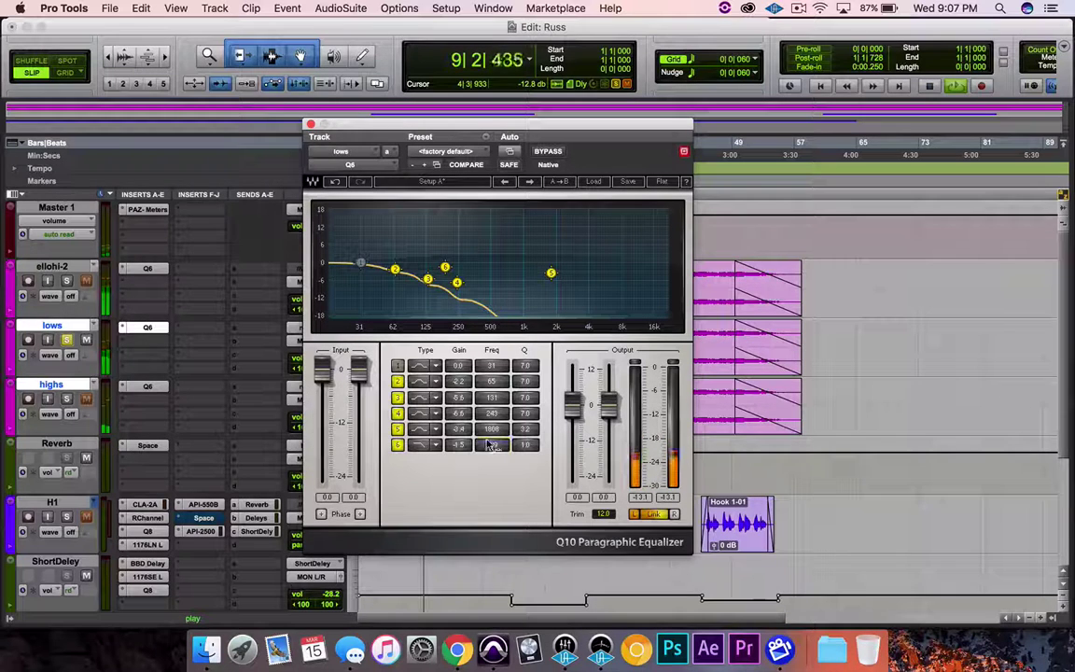
{"action": "left_click_drag", "start_coordinate": [492, 444], "coordinate": [492, 420]}
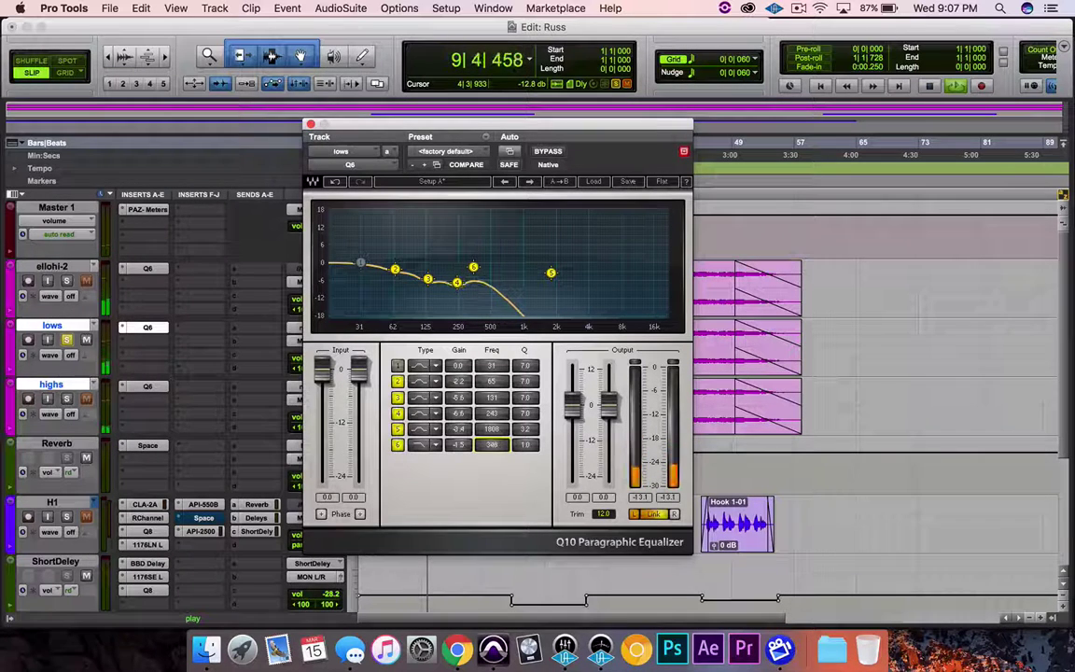
{"action": "left_click_drag", "start_coordinate": [473, 268], "coordinate": [519, 268]}
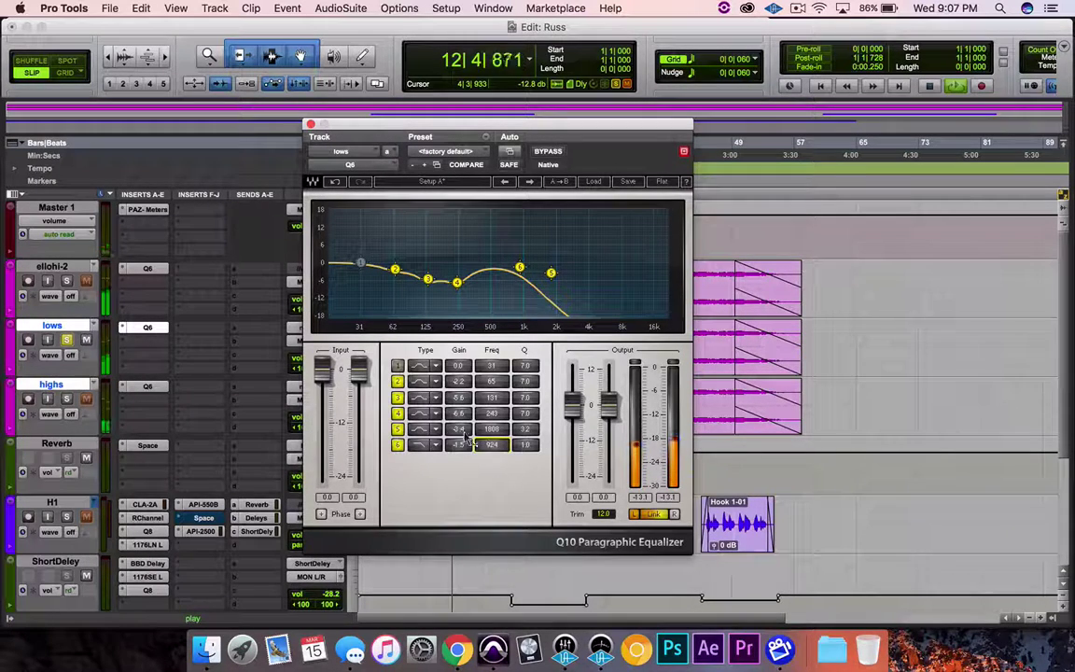
{"action": "left_click", "coordinate": [398, 365]}
{"action": "left_click_drag", "start_coordinate": [459, 367], "coordinate": [459, 366]}
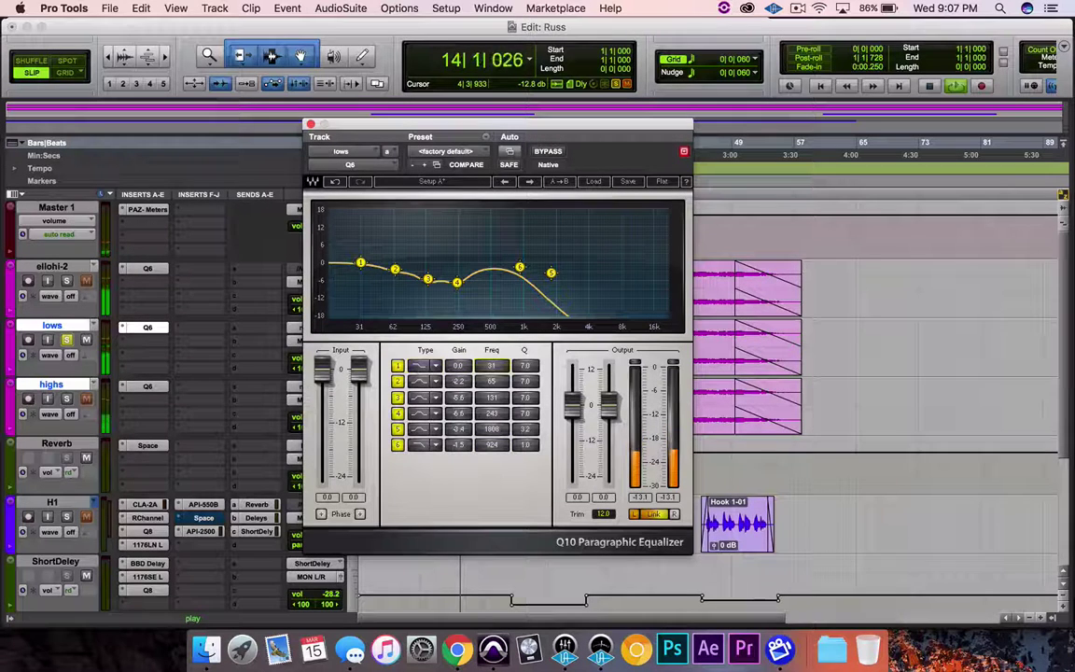
{"action": "left_click_drag", "start_coordinate": [461, 367], "coordinate": [461, 336]}
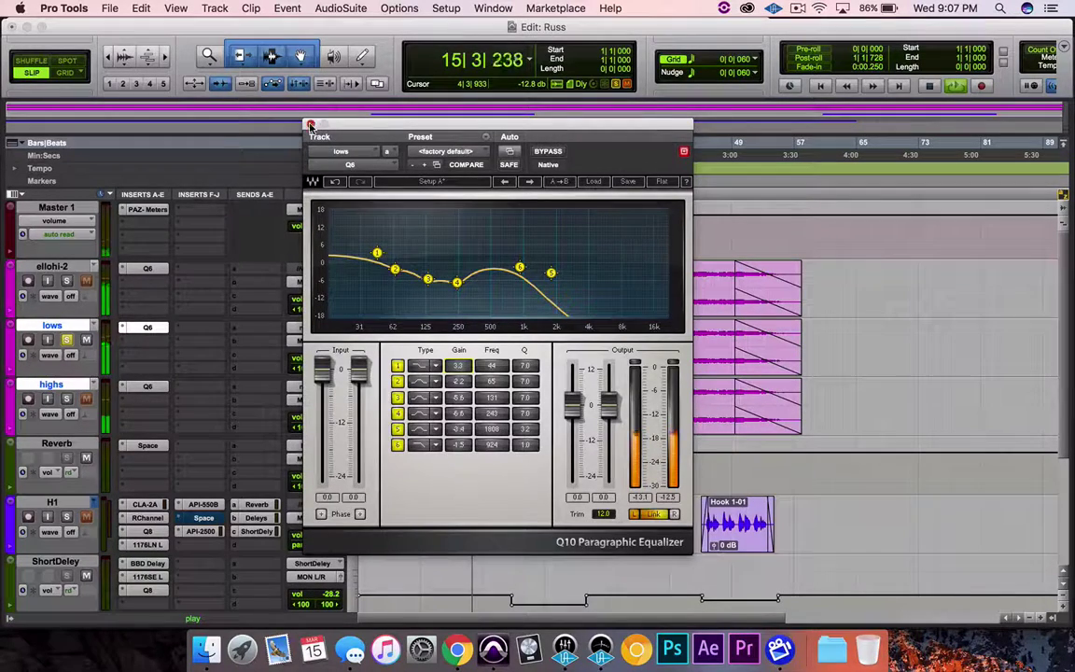
{"action": "left_click", "coordinate": [310, 124]}
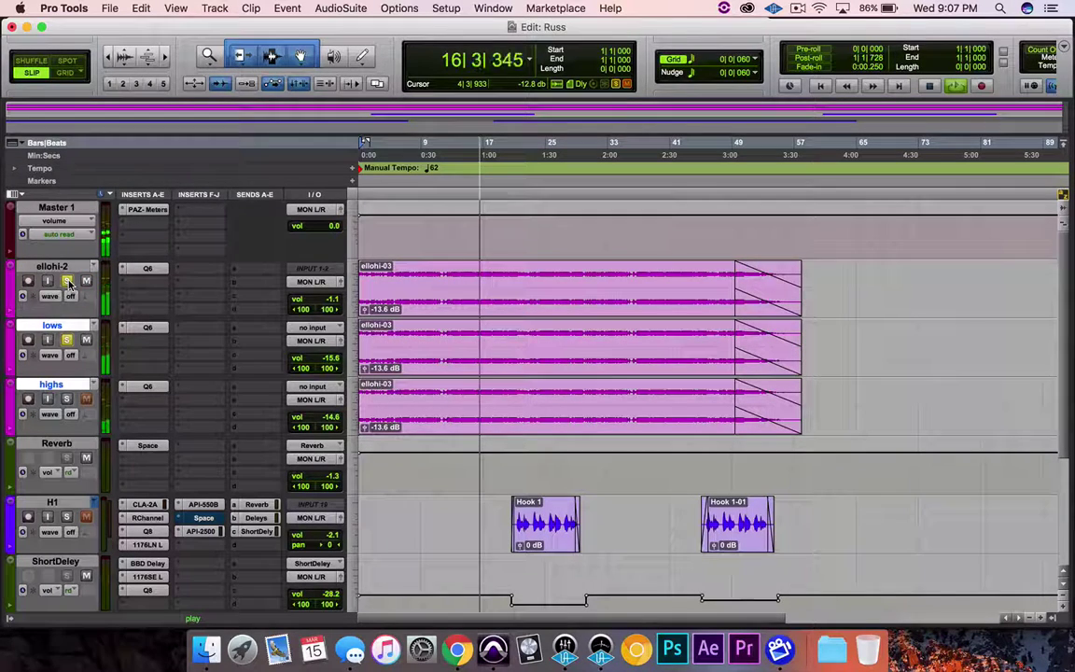
With the ellohi-2 and lows tracks soloed together, raise the lows track volume slightly.
{"action": "left_click_drag", "start_coordinate": [329, 359], "coordinate": [329, 357]}
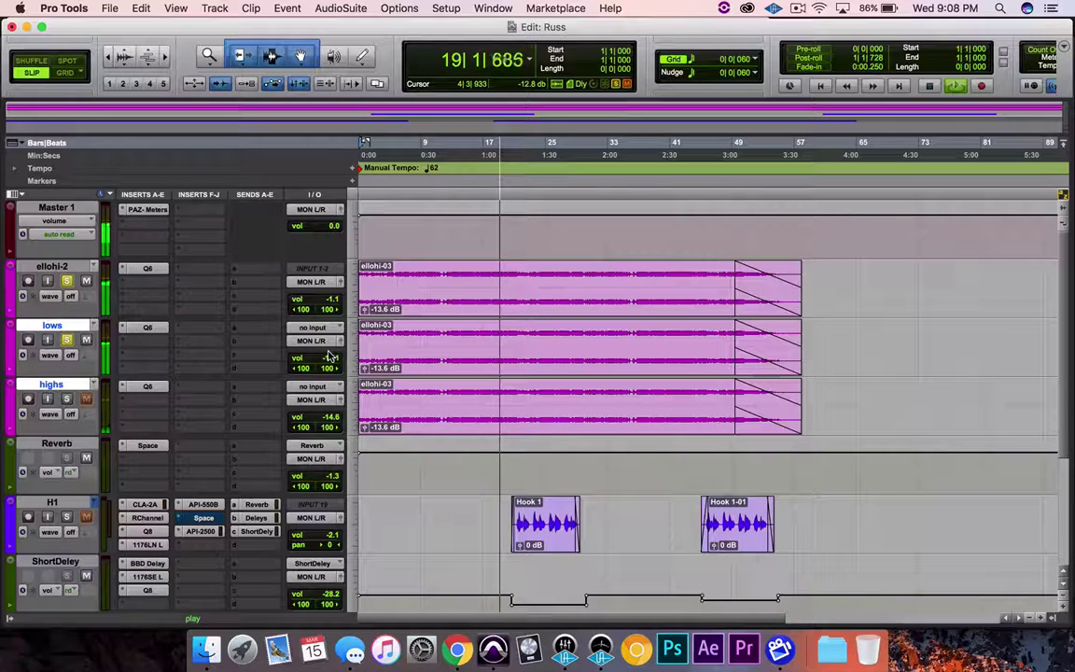
Solo the highs track and set its Q6 band 1 to 1277 Hz, band 6 gain to 1.3 dB, and band 4 to -2.8 dB at 1658 Hz.
{"action": "left_click", "coordinate": [87, 341]}
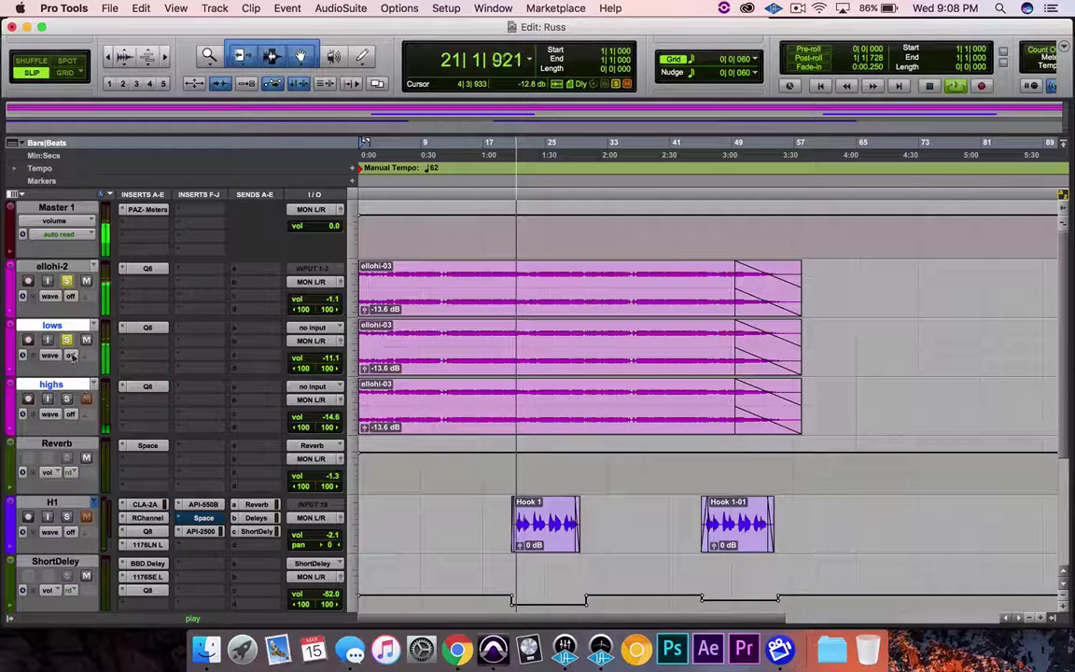
{"action": "left_click", "coordinate": [84, 281]}
{"action": "left_click", "coordinate": [147, 386]}
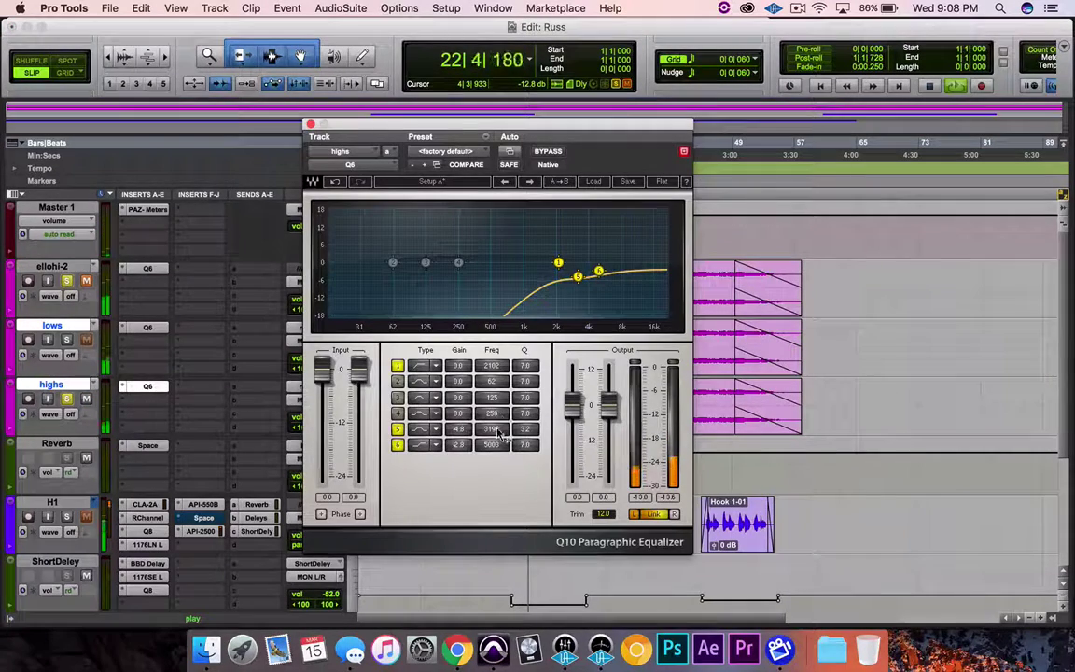
{"action": "scroll", "coordinate": [491, 365], "scroll_direction": "down", "scroll_amount": 10}
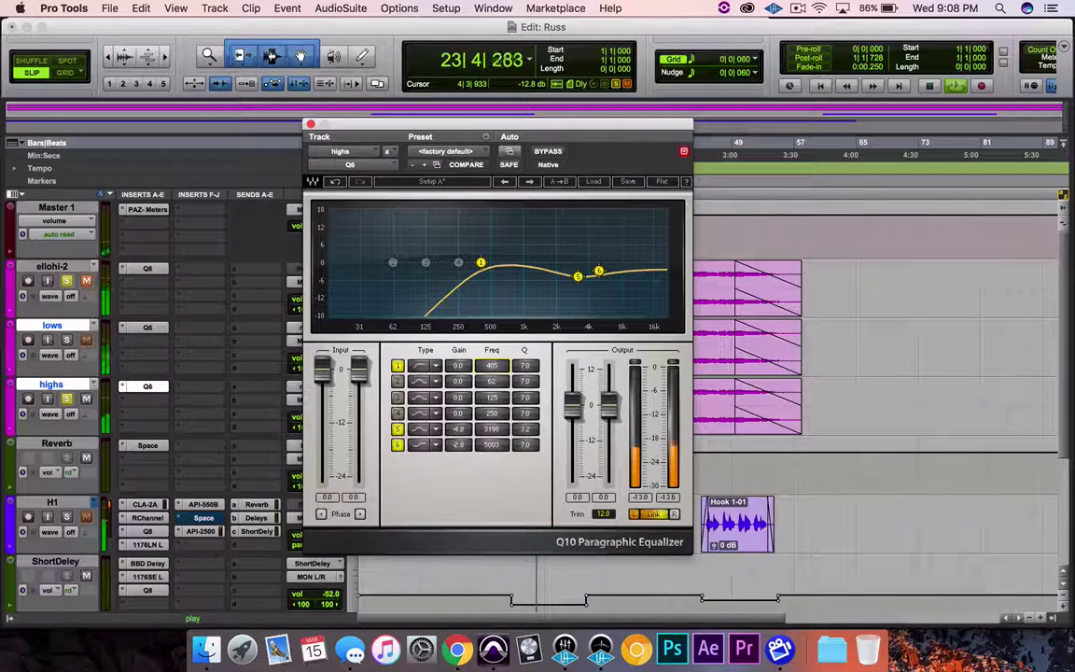
{"action": "left_click_drag", "start_coordinate": [491, 365], "coordinate": [492, 347]}
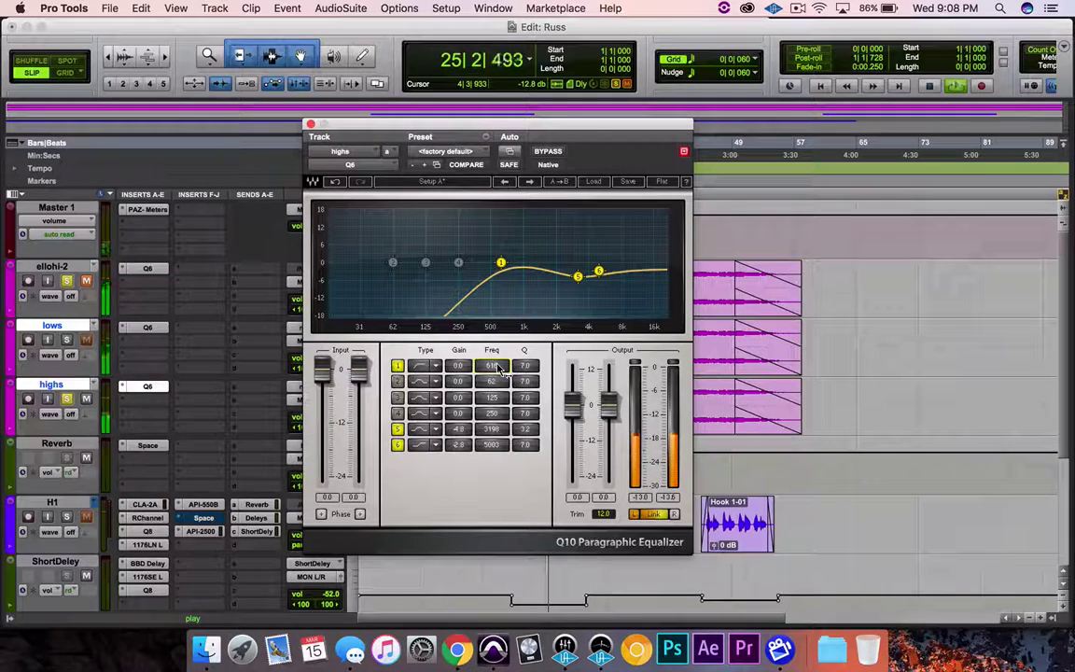
{"action": "left_click_drag", "start_coordinate": [499, 370], "coordinate": [499, 365]}
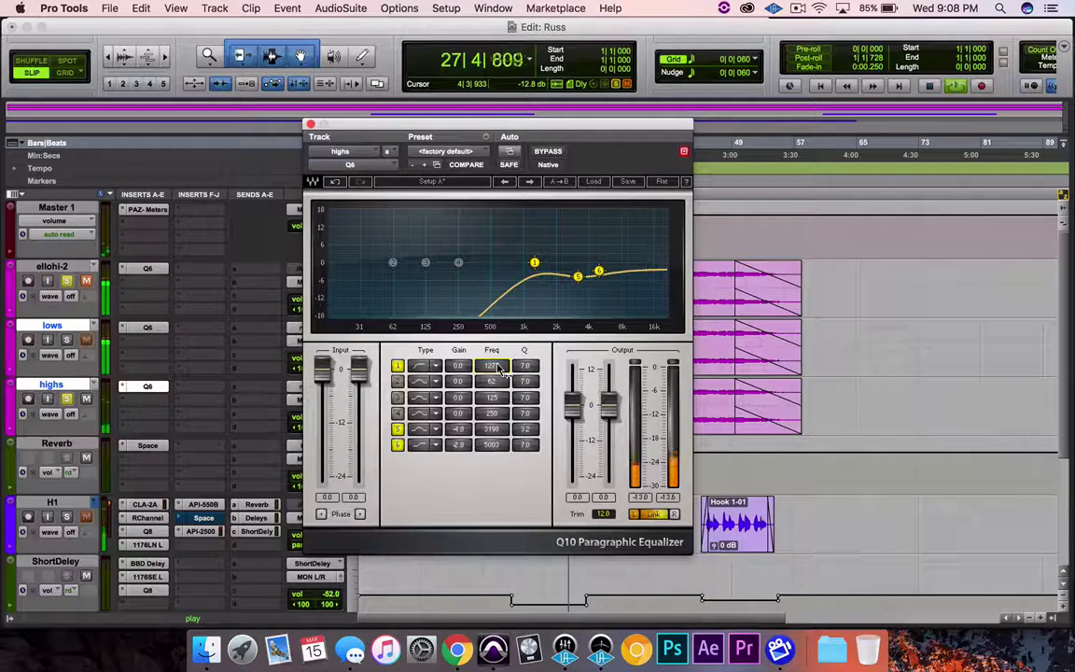
{"action": "mouse_move", "coordinate": [457, 450]}
{"action": "left_mouse_down"}
{"action": "mouse_move", "coordinate": [457, 425]}
{"action": "mouse_move", "coordinate": [457, 444]}
{"action": "left_mouse_up"}
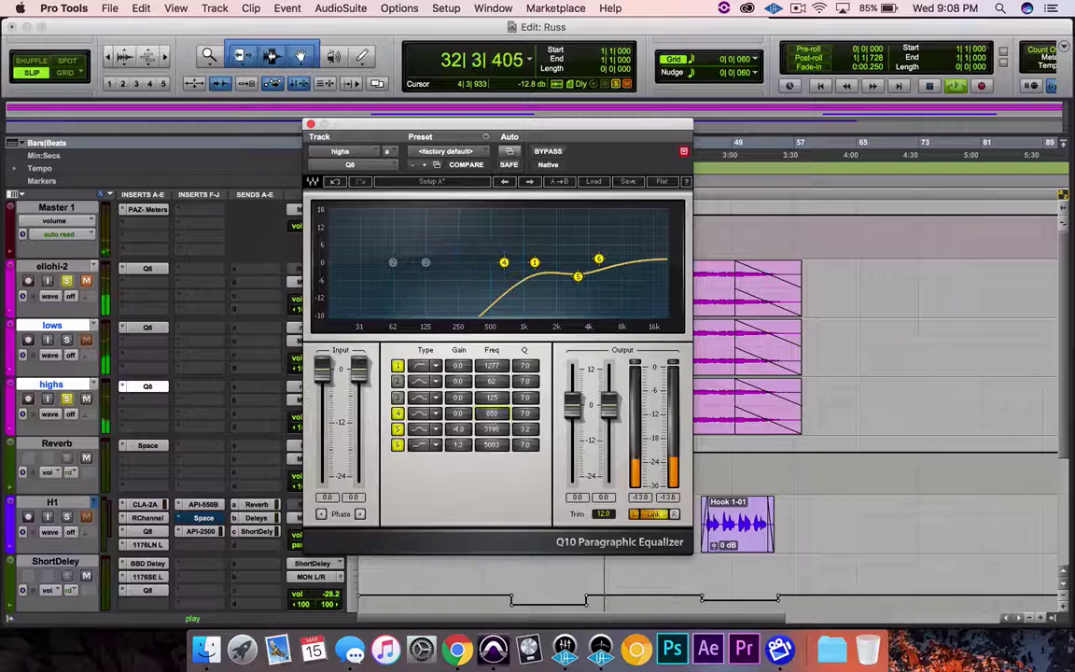
{"action": "left_click_drag", "start_coordinate": [492, 413], "coordinate": [458, 394]}
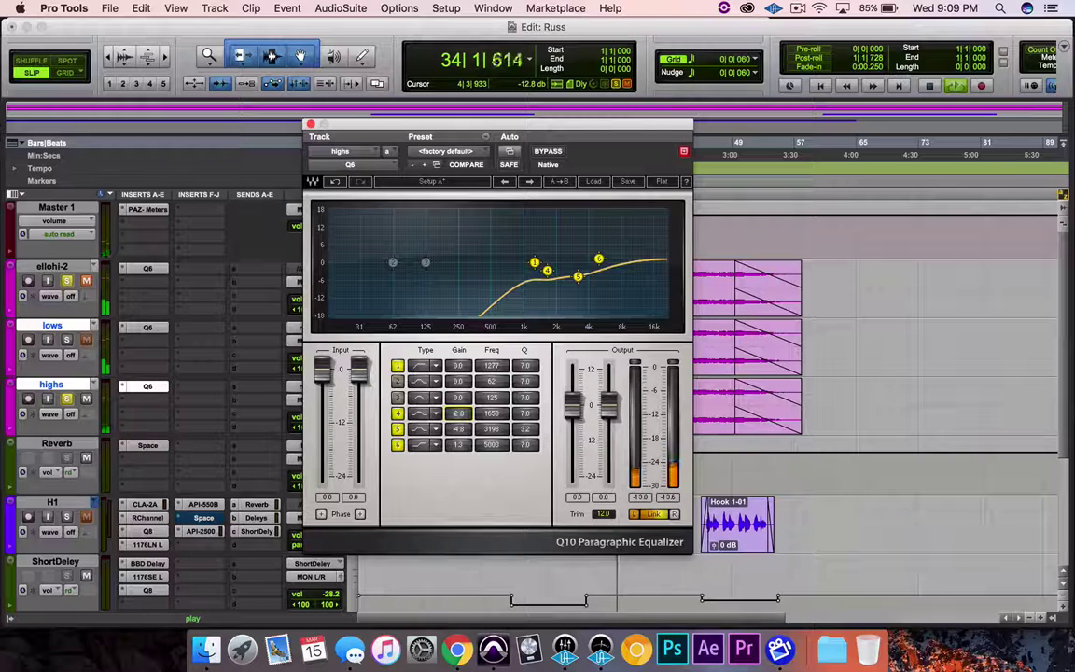
Clear the solos and, in the ellohi-2 track's Q6, set band 5 to -2.6 dB at 1181 Hz and band 6 gain to -3.7 dB.
{"action": "left_click", "coordinate": [71, 397]}
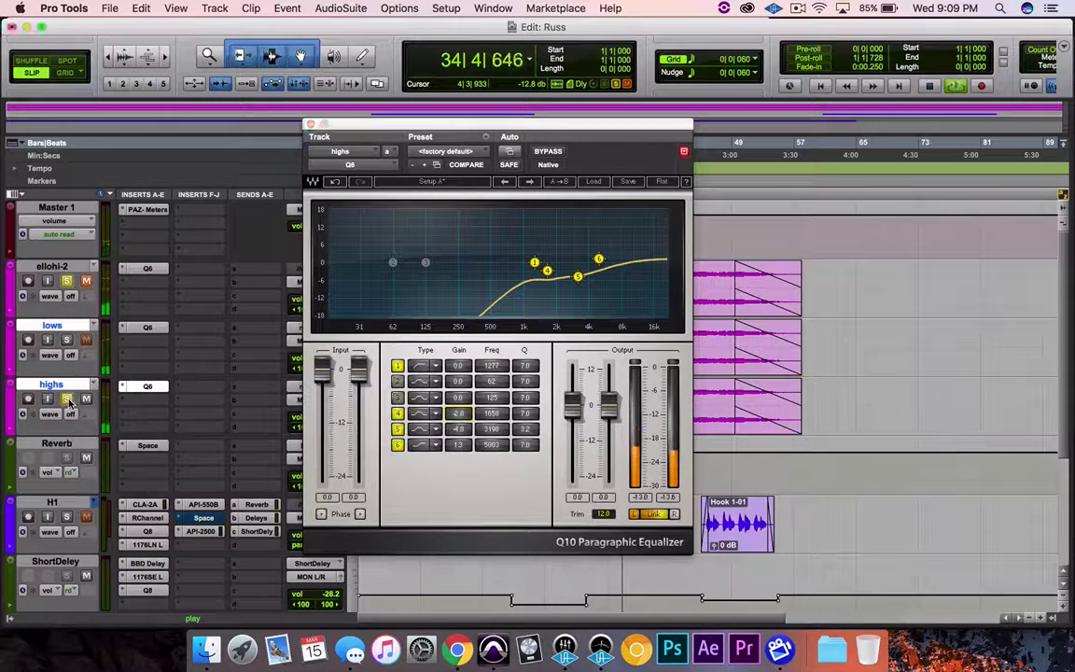
{"action": "left_click", "coordinate": [70, 281]}
{"action": "left_click", "coordinate": [148, 267]}
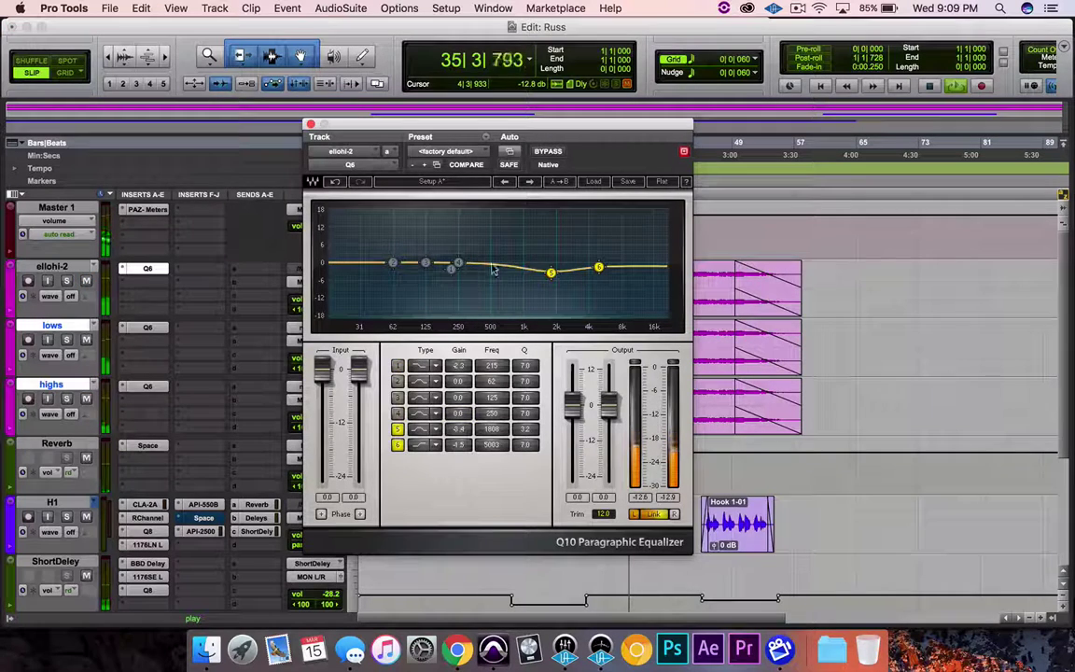
{"action": "left_click_drag", "start_coordinate": [550, 273], "coordinate": [531, 272]}
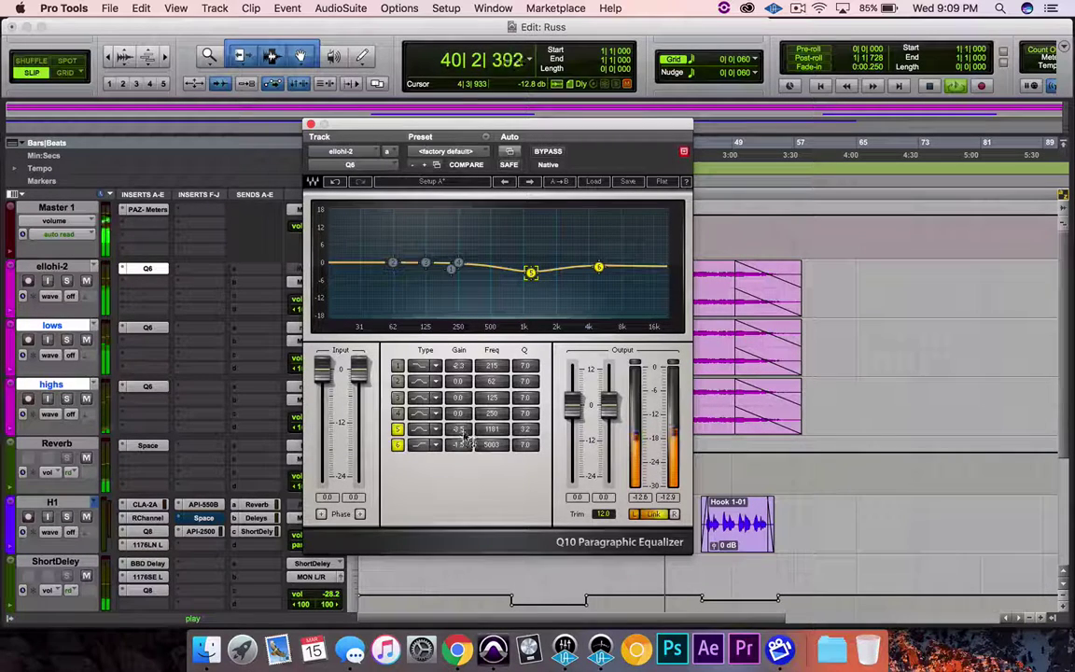
{"action": "left_click_drag", "start_coordinate": [459, 430], "coordinate": [458, 426]}
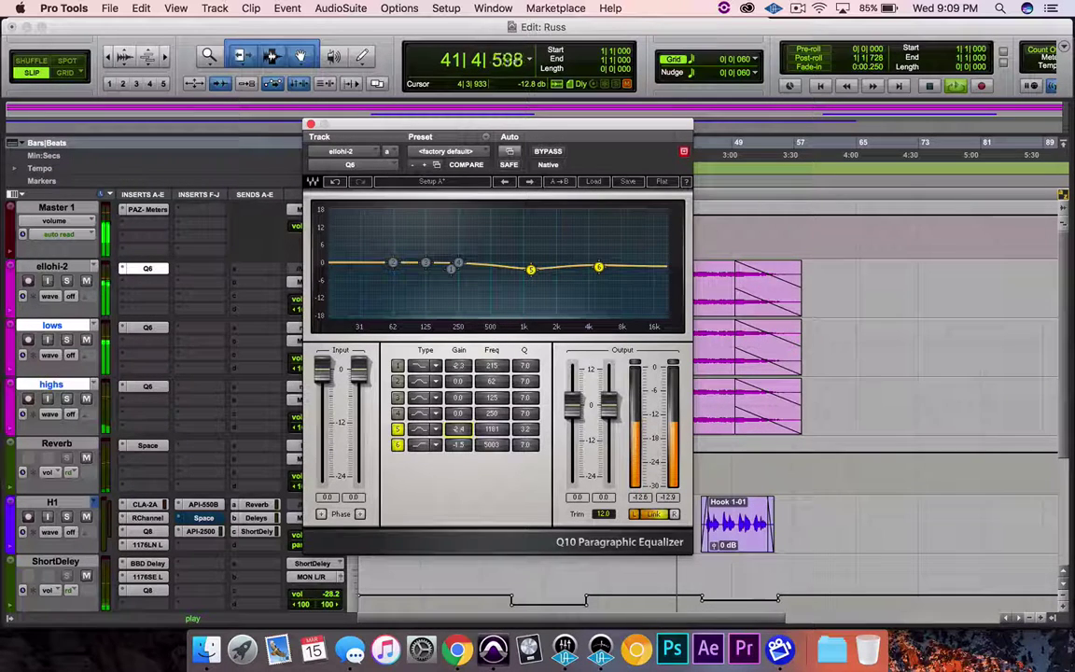
{"action": "left_click_drag", "start_coordinate": [458, 428], "coordinate": [458, 427]}
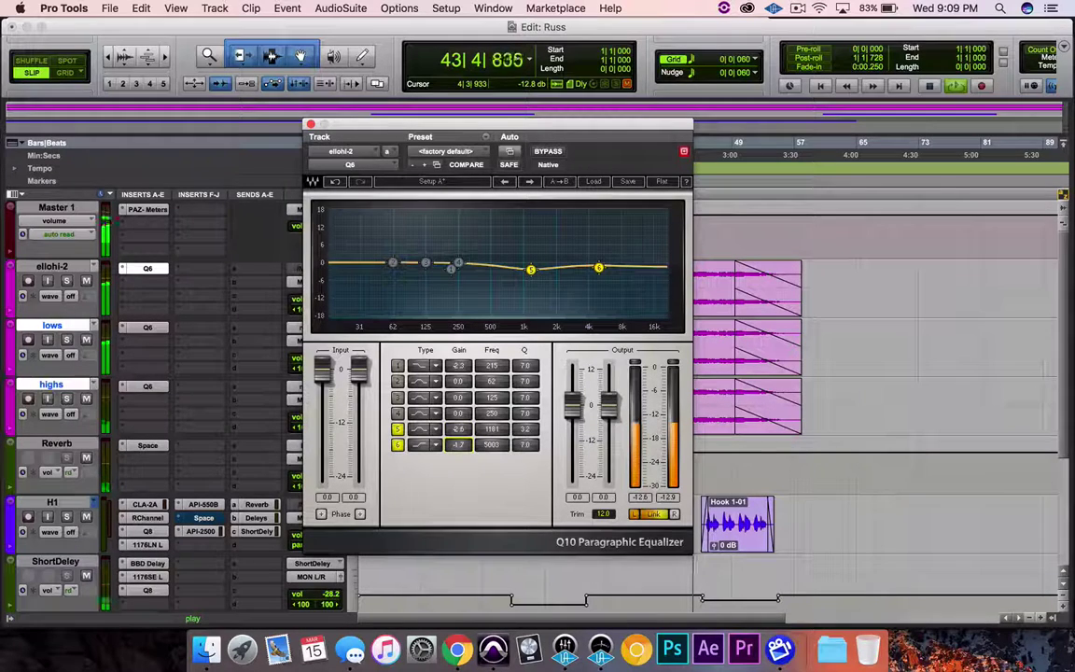
{"action": "left_click_drag", "start_coordinate": [459, 444], "coordinate": [458, 454]}
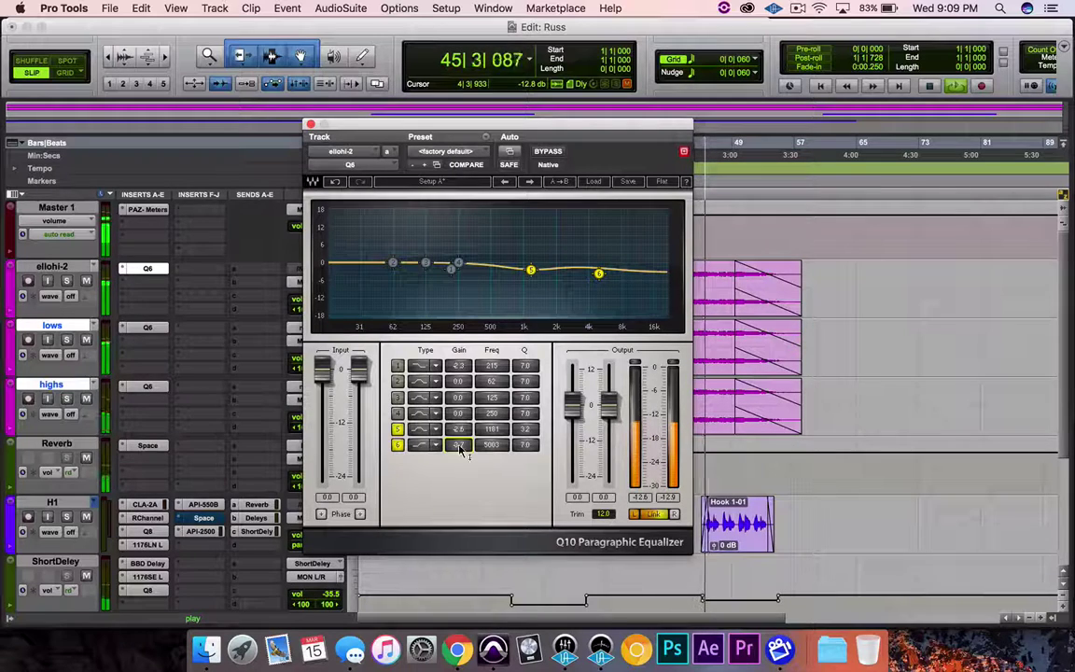
{"action": "left_click", "coordinate": [311, 124]}
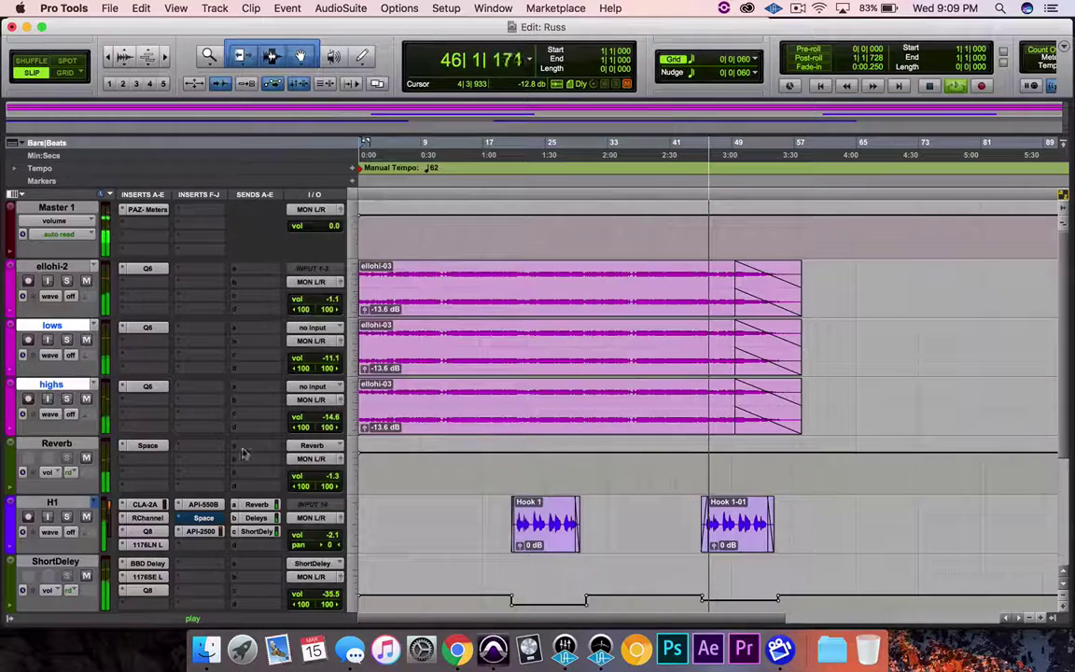
Raise the highs track's volume to -8.3 dB while playing the full mix from the beginning.
{"action": "left_click", "coordinate": [324, 416]}
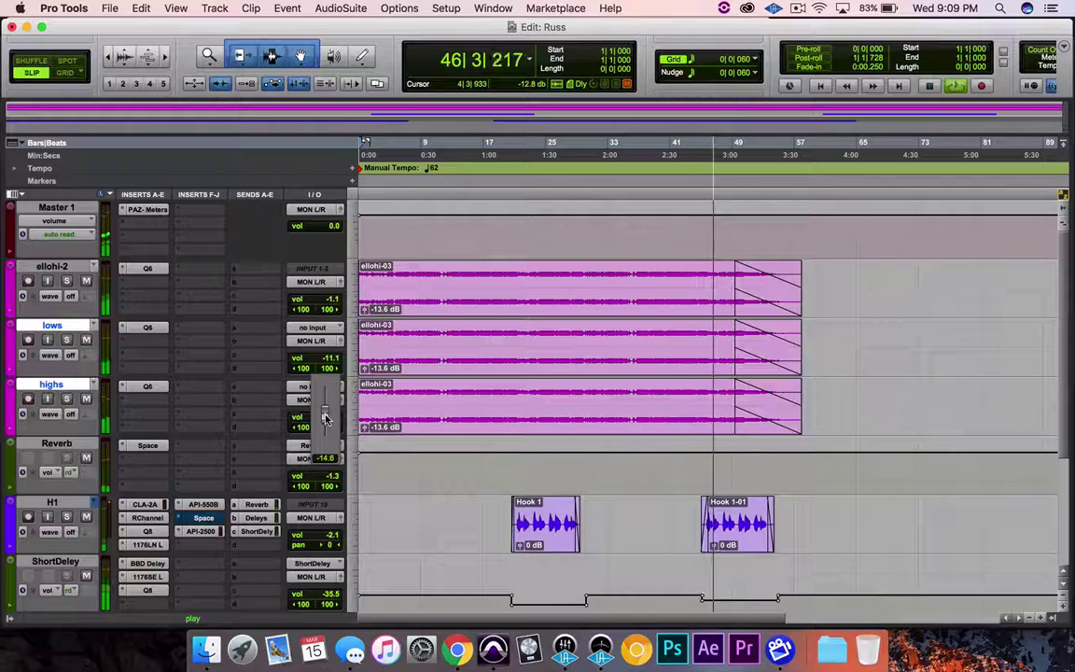
{"action": "left_click_drag", "start_coordinate": [325, 416], "coordinate": [326, 412]}
{"action": "key", "text": "space"}
{"action": "key", "text": "space"}
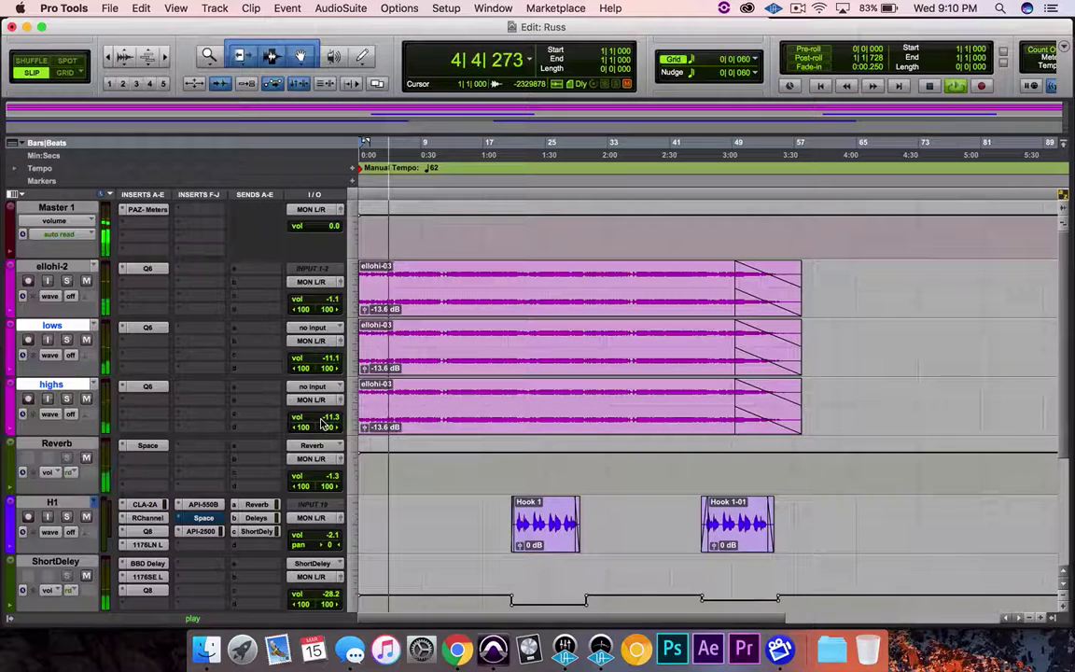
{"action": "left_click", "coordinate": [320, 421]}
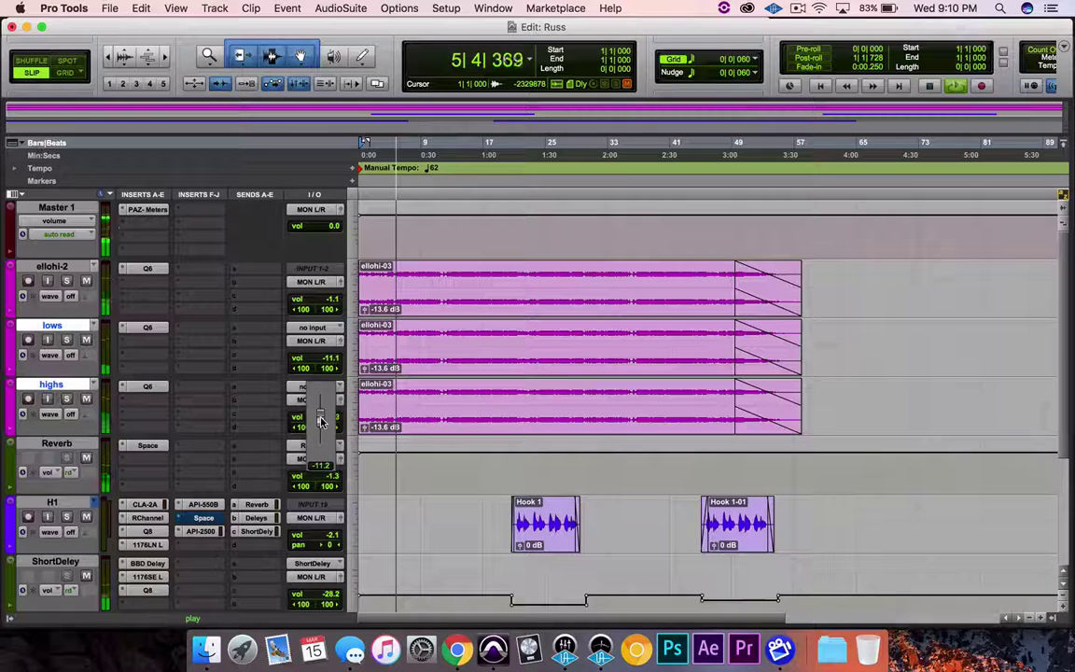
{"action": "left_click_drag", "start_coordinate": [320, 422], "coordinate": [320, 417]}
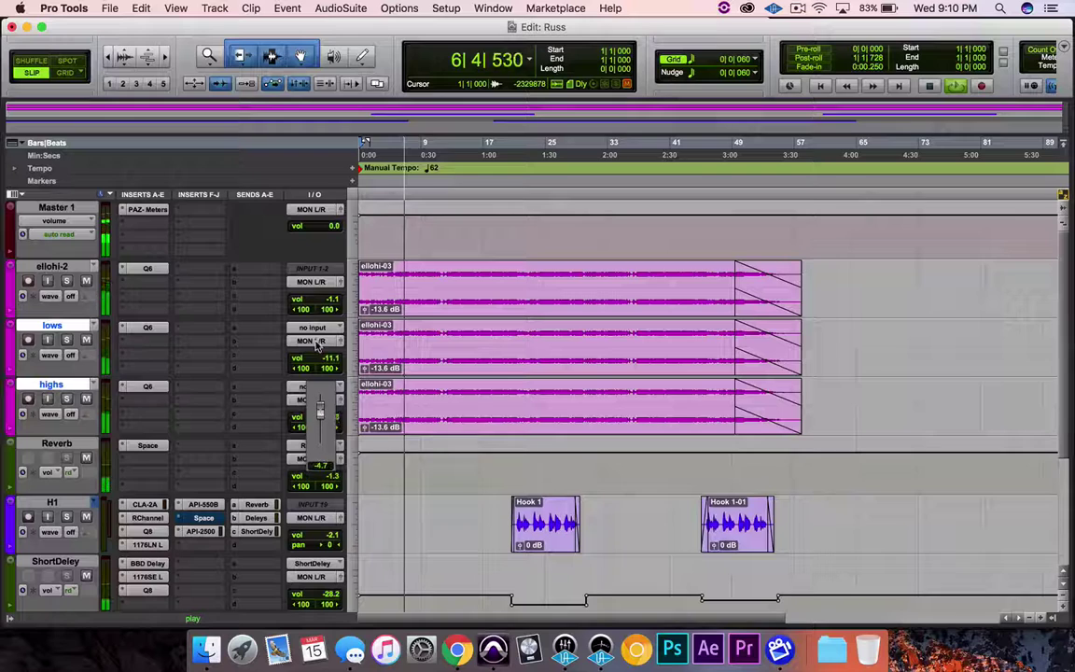
{"action": "left_click_drag", "start_coordinate": [316, 341], "coordinate": [314, 336]}
{"action": "mouse_move", "coordinate": [329, 416]}
{"action": "left_mouse_down"}
{"action": "mouse_move", "coordinate": [326, 381]}
{"action": "mouse_move", "coordinate": [331, 437]}
{"action": "left_mouse_up"}
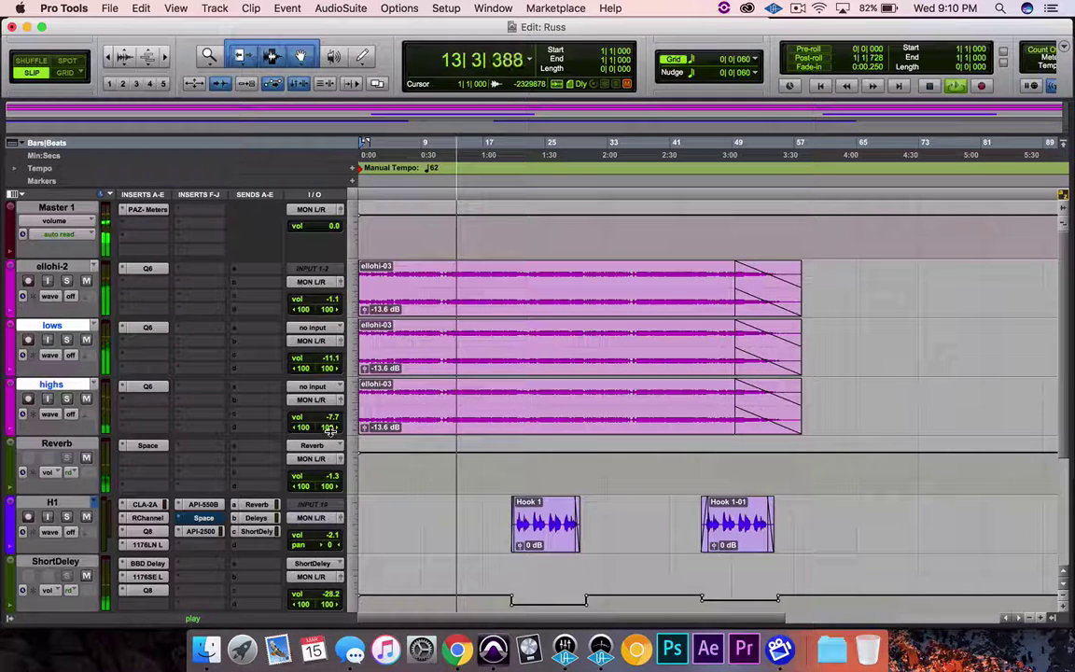
{"action": "left_click_drag", "start_coordinate": [331, 430], "coordinate": [331, 427]}
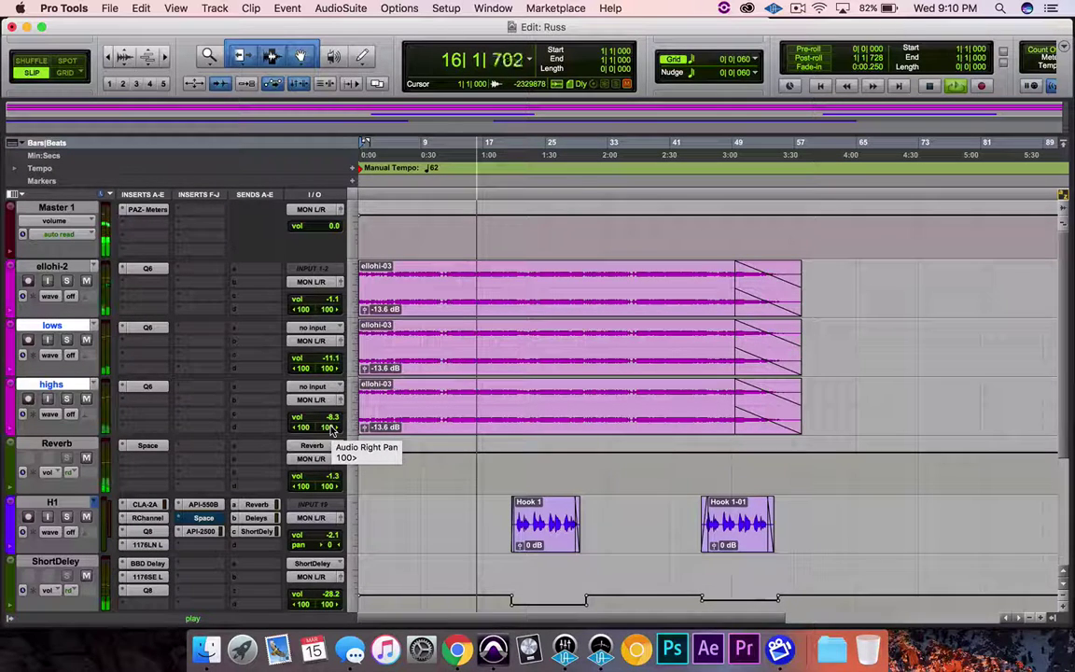
Solo the lows, highs and ellohi-2 tracks together and enable band 1 in ellohi-2's Q6 with a -7.2 dB cut at 442 Hz.
{"action": "left_click", "coordinate": [66, 339]}
{"action": "left_click", "coordinate": [66, 399]}
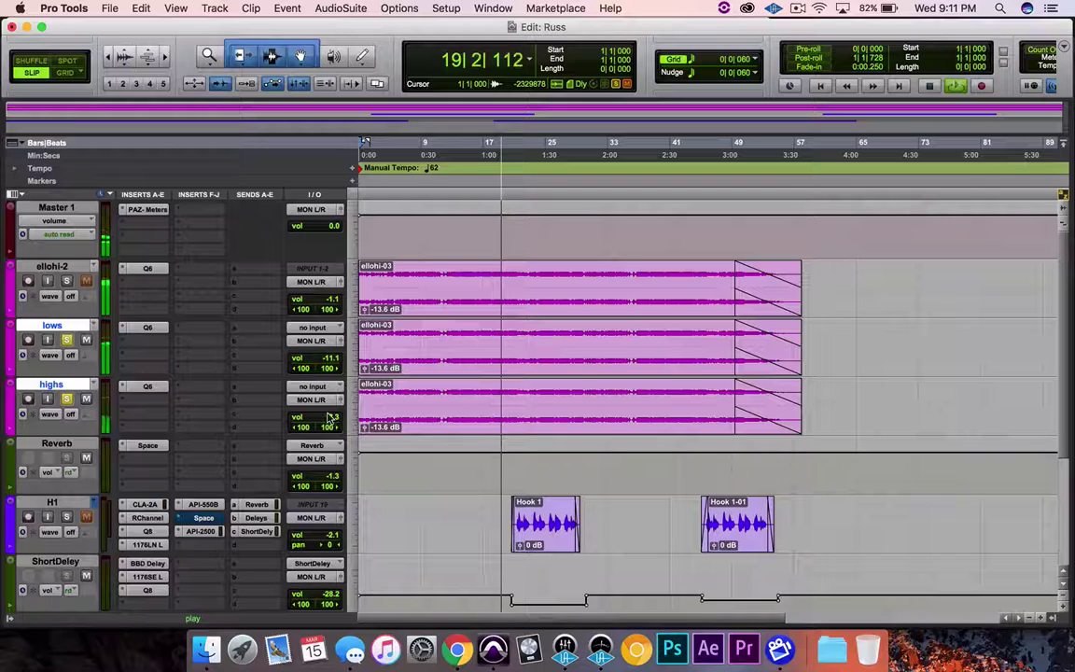
{"action": "left_click", "coordinate": [66, 282]}
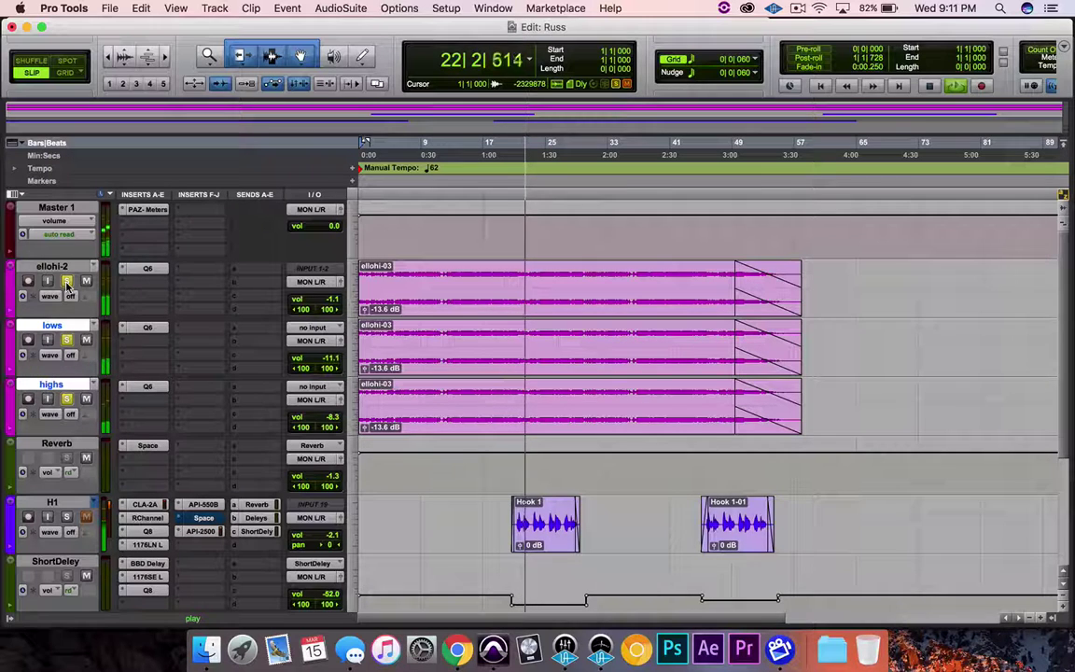
{"action": "left_click", "coordinate": [145, 269]}
{"action": "left_click_drag", "start_coordinate": [458, 267], "coordinate": [483, 286]}
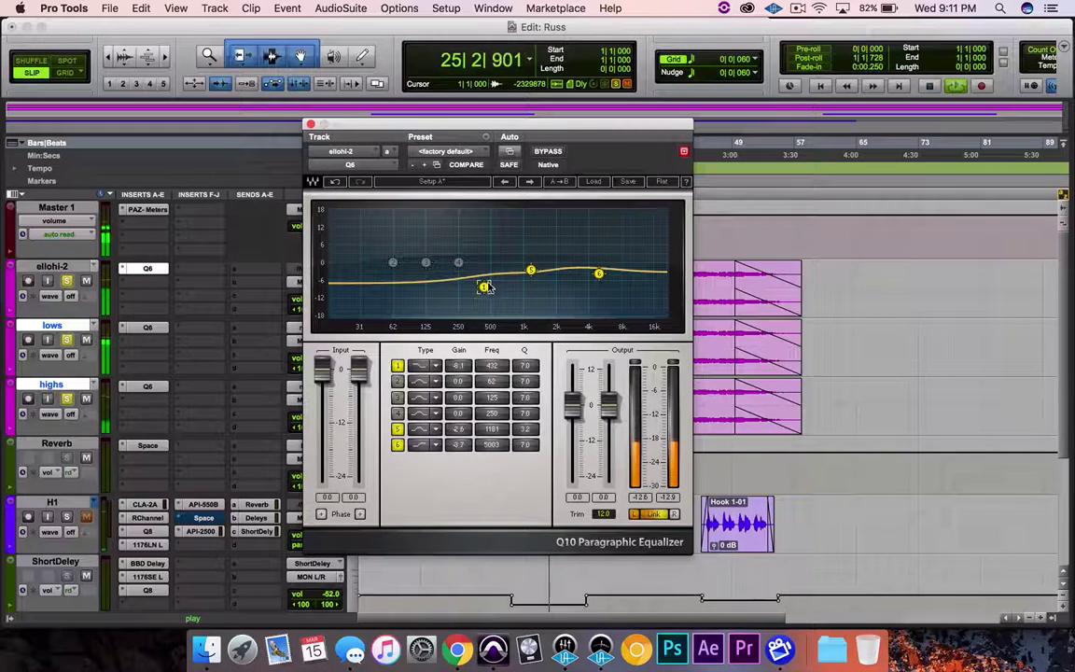
{"action": "left_click_drag", "start_coordinate": [486, 287], "coordinate": [485, 283]}
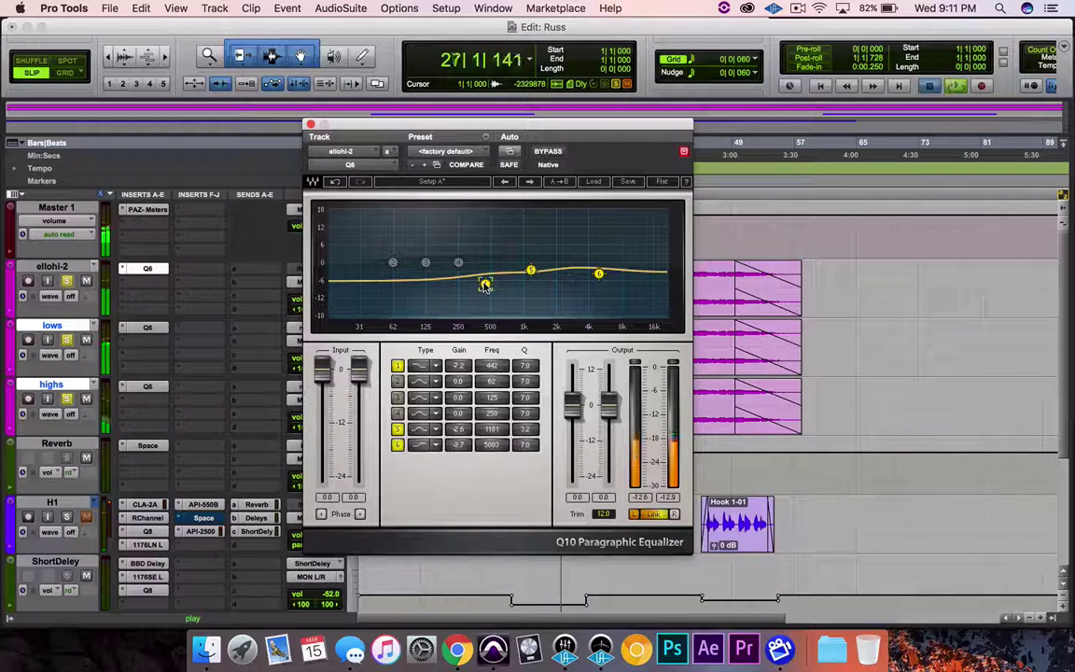
Replay from the beginning, compare ellohi-2's Q6 band 1 off and on, and set its gain to -4.2 dB.
{"action": "key", "text": "space"}
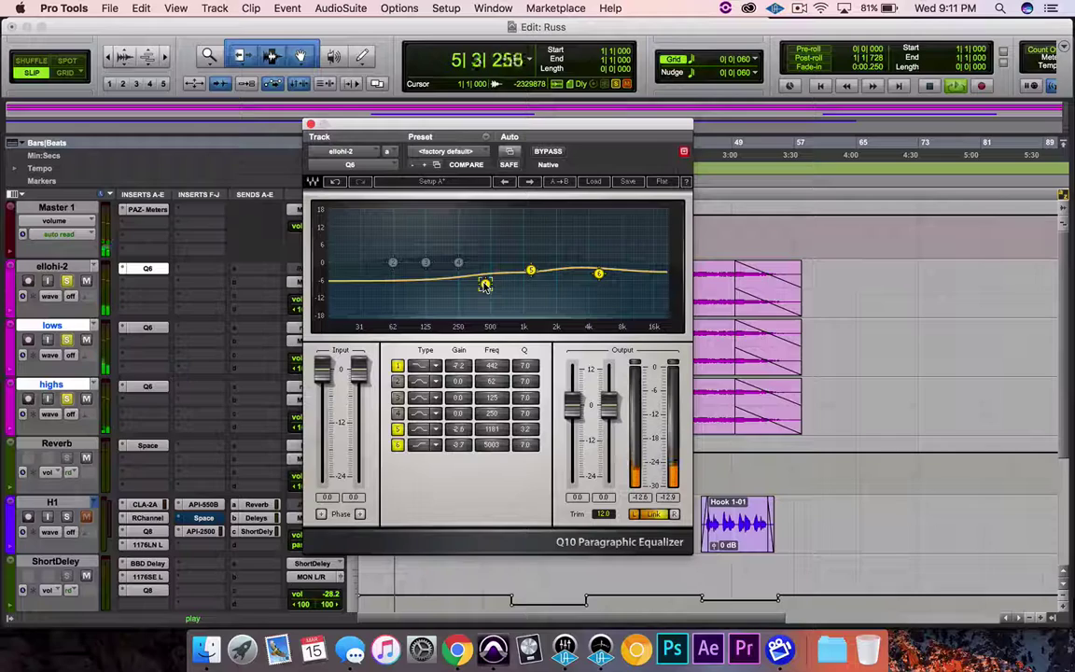
{"action": "left_click", "coordinate": [399, 366]}
{"action": "left_click", "coordinate": [398, 366]}
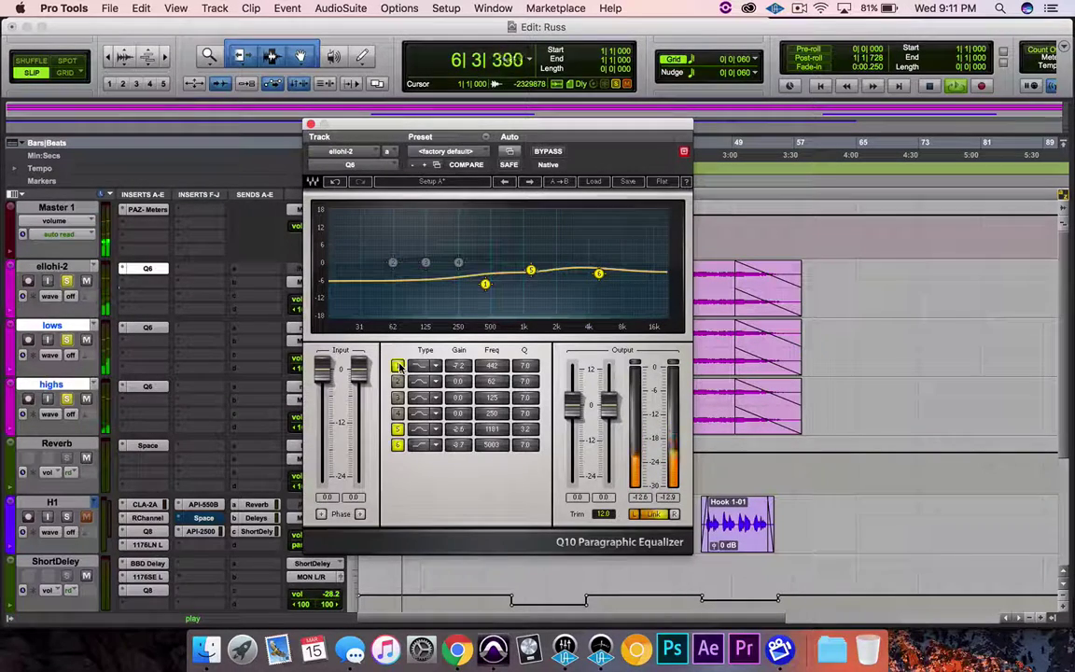
{"action": "left_click_drag", "start_coordinate": [459, 365], "coordinate": [459, 349]}
{"action": "left_click_drag", "start_coordinate": [484, 278], "coordinate": [484, 275]}
{"action": "left_click_drag", "start_coordinate": [459, 364], "coordinate": [459, 367]}
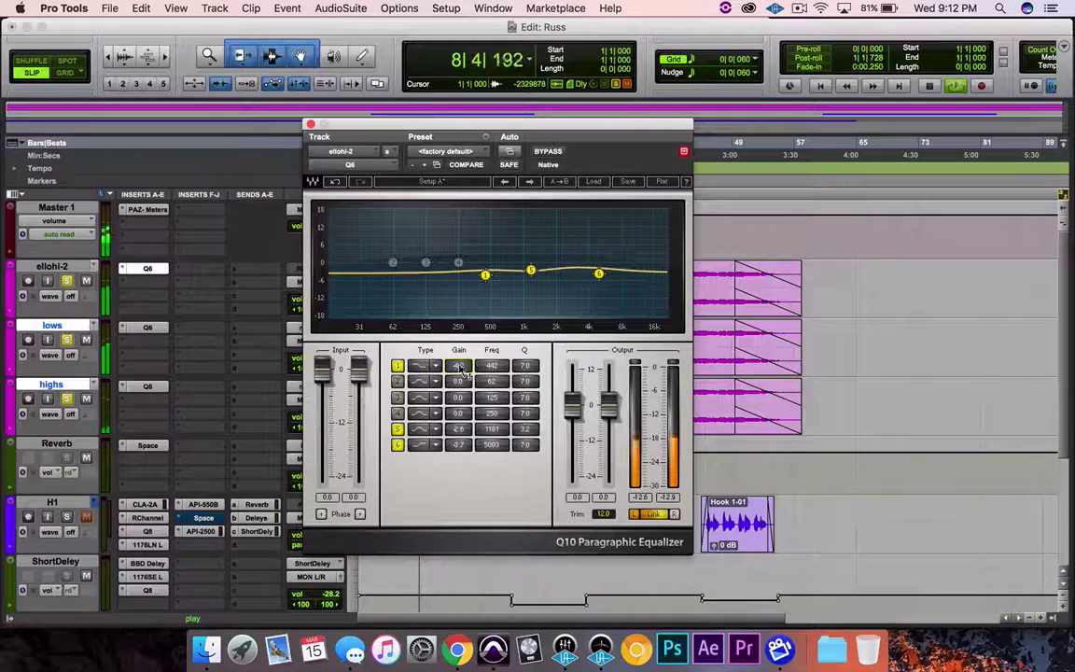
{"action": "left_click", "coordinate": [800, 9]}
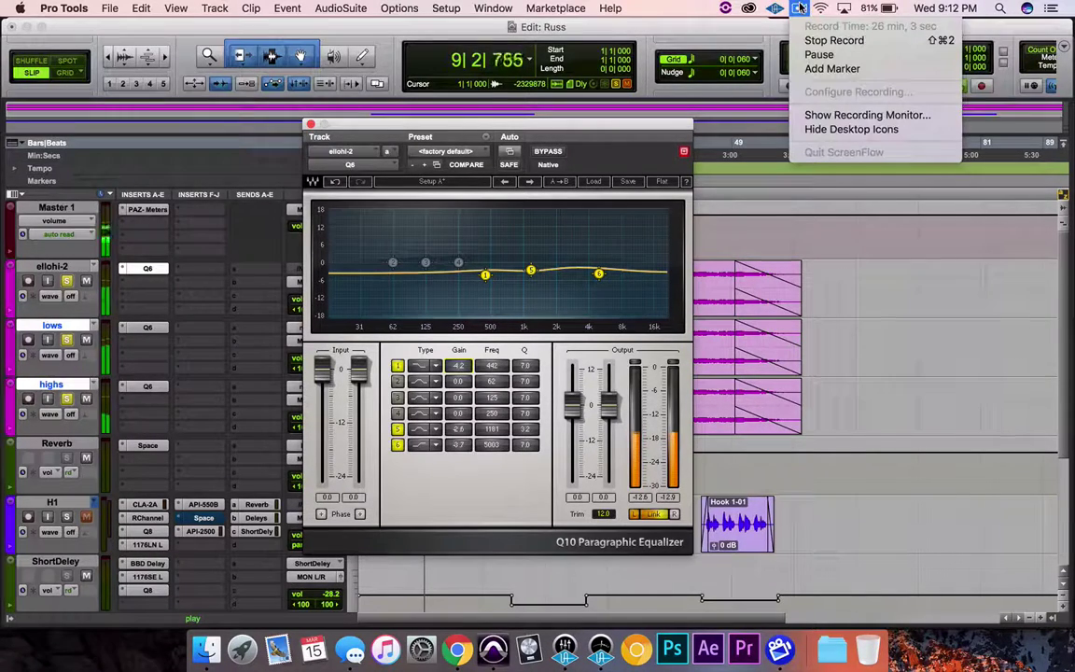
{"action": "left_click", "coordinate": [808, 54]}
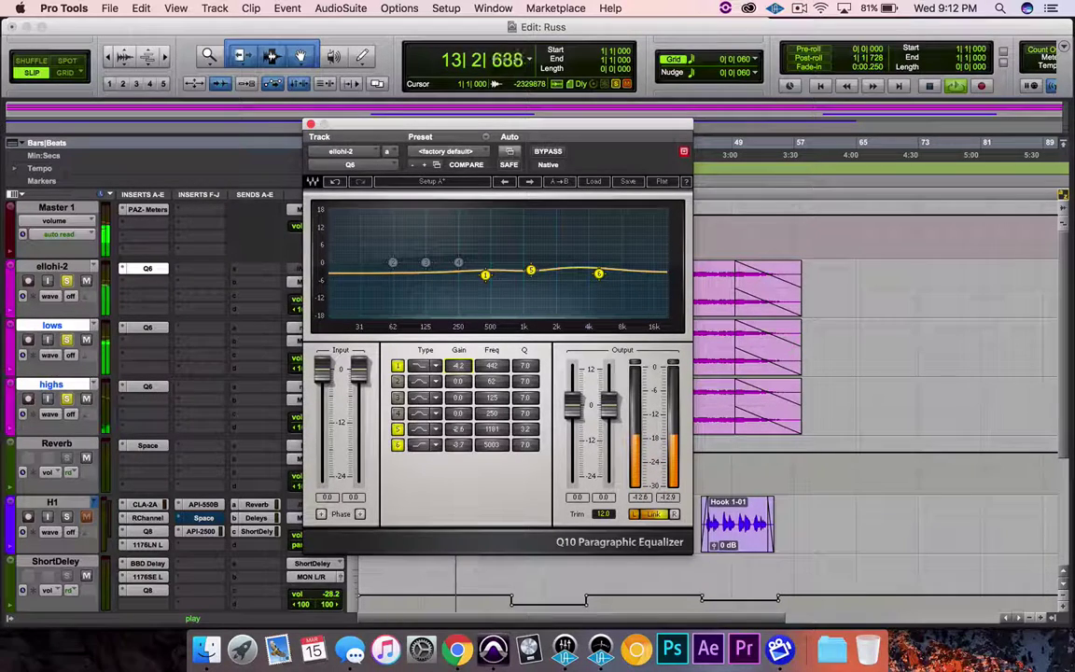
Set the Q6 band 1 gain on ellohi-2 to -3.4 dB and compare the sound with the equalizer bypassed and active.
{"action": "left_click_drag", "start_coordinate": [458, 364], "coordinate": [458, 360]}
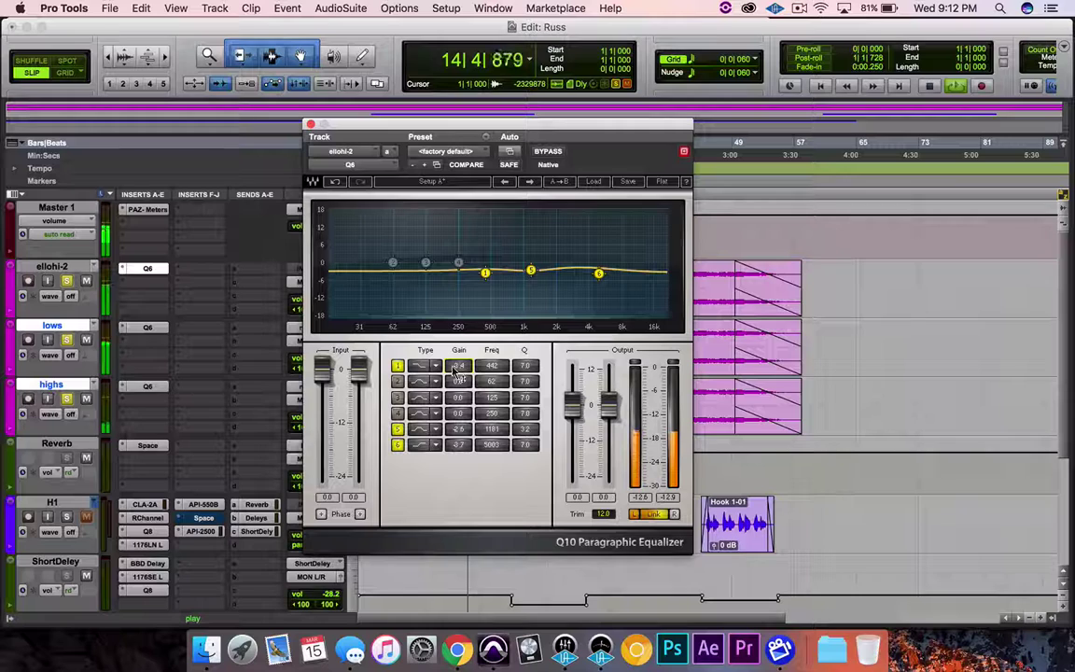
{"action": "left_click", "coordinate": [548, 151]}
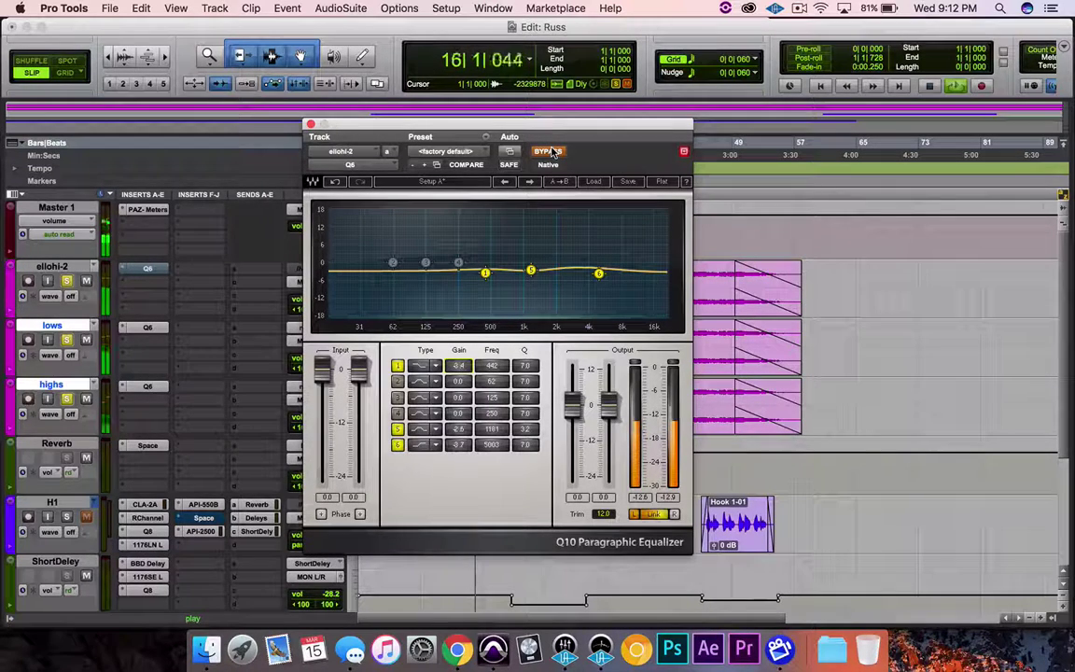
{"action": "left_click", "coordinate": [549, 151]}
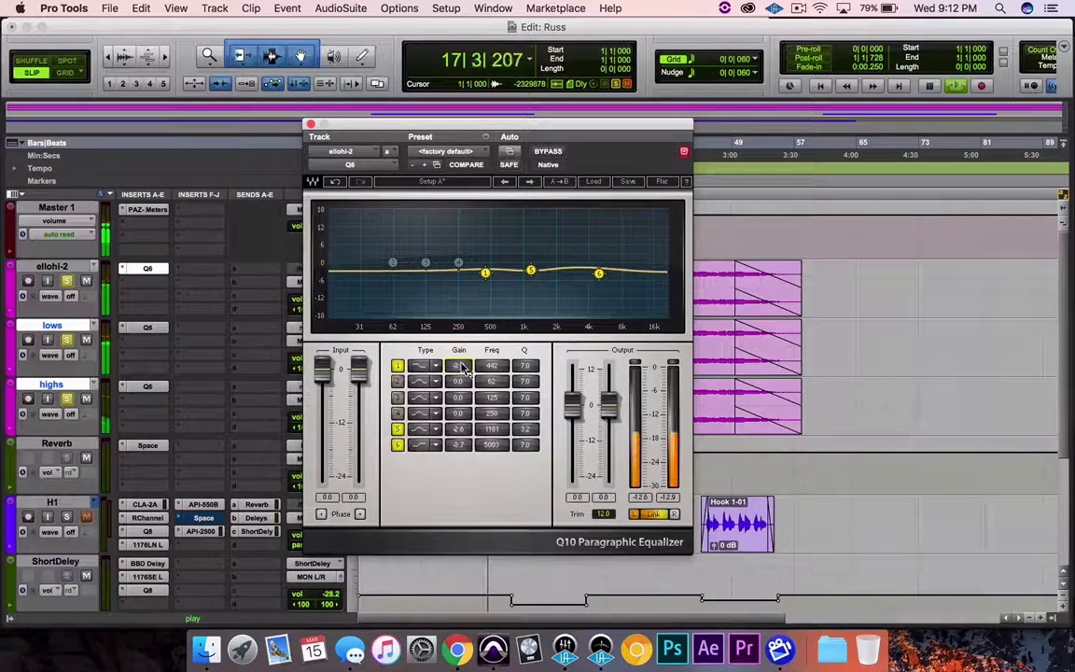
Reduce the band 1 cut in the ellohi-2 track's Q6 to -0.6 dB.
{"action": "left_click_drag", "start_coordinate": [459, 368], "coordinate": [459, 353]}
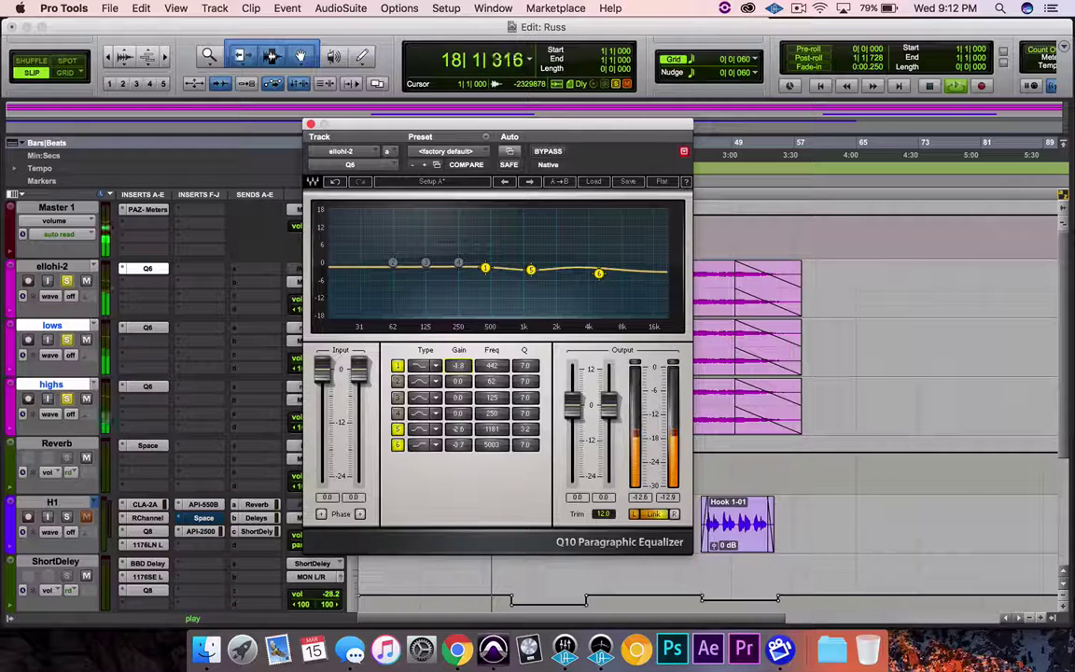
{"action": "key", "text": "Down"}
{"action": "key", "text": "Down"}
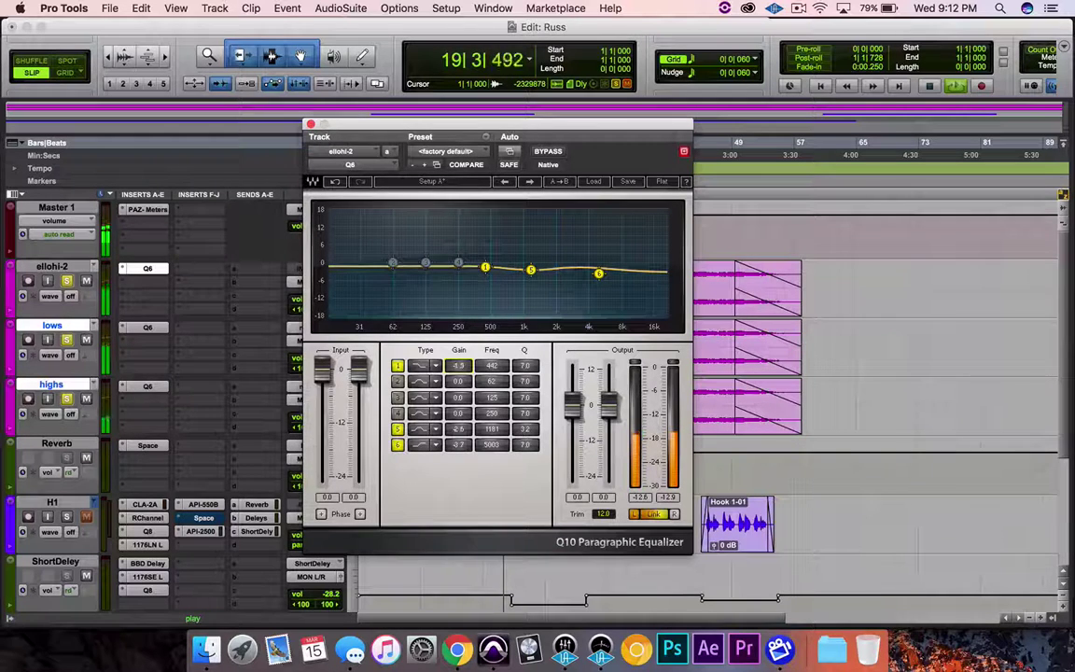
{"action": "key", "text": "Down"}
{"action": "key", "text": "Down"}
{"action": "key", "text": "Down"}
{"action": "key", "text": "Down"}
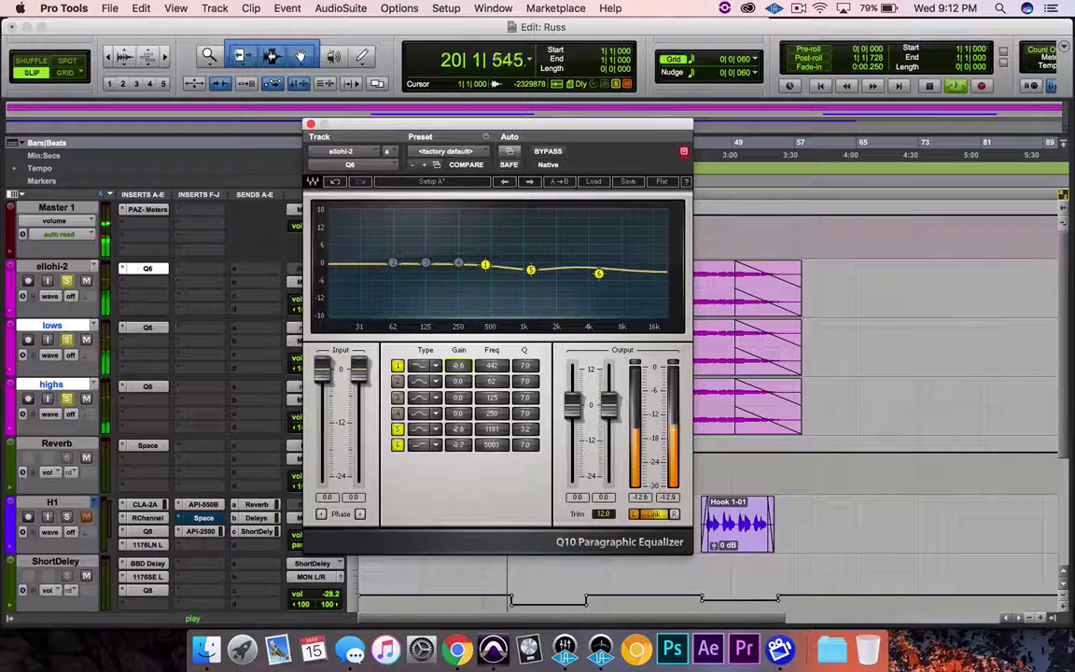
Set band 1 in ellohi-2's Q6 to -1.1 dB, and unsolo the three instrumental tracks to replay the full mix.
{"action": "key", "text": "Down"}
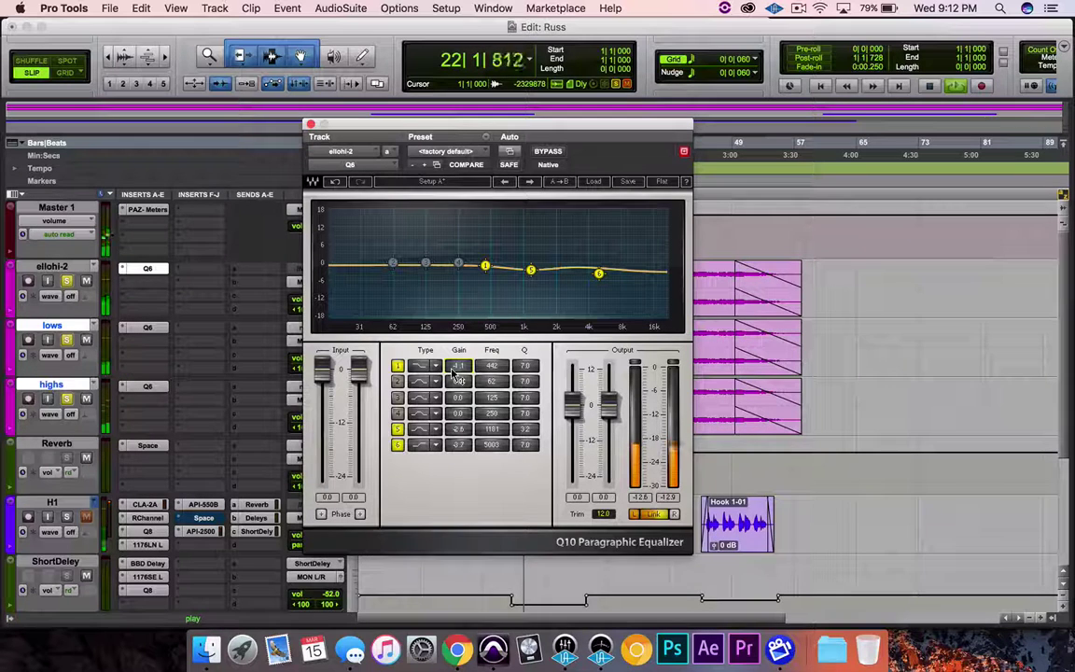
{"action": "left_click", "coordinate": [67, 282]}
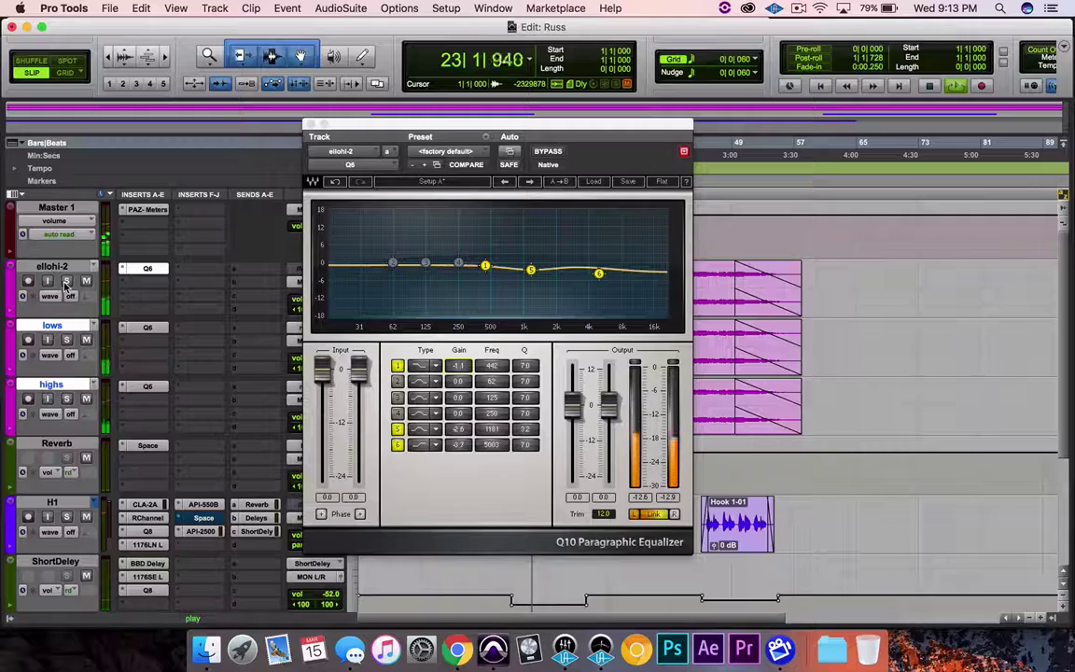
{"action": "key", "text": "space"}
{"action": "key", "text": "space"}
{"action": "left_click", "coordinate": [311, 124]}
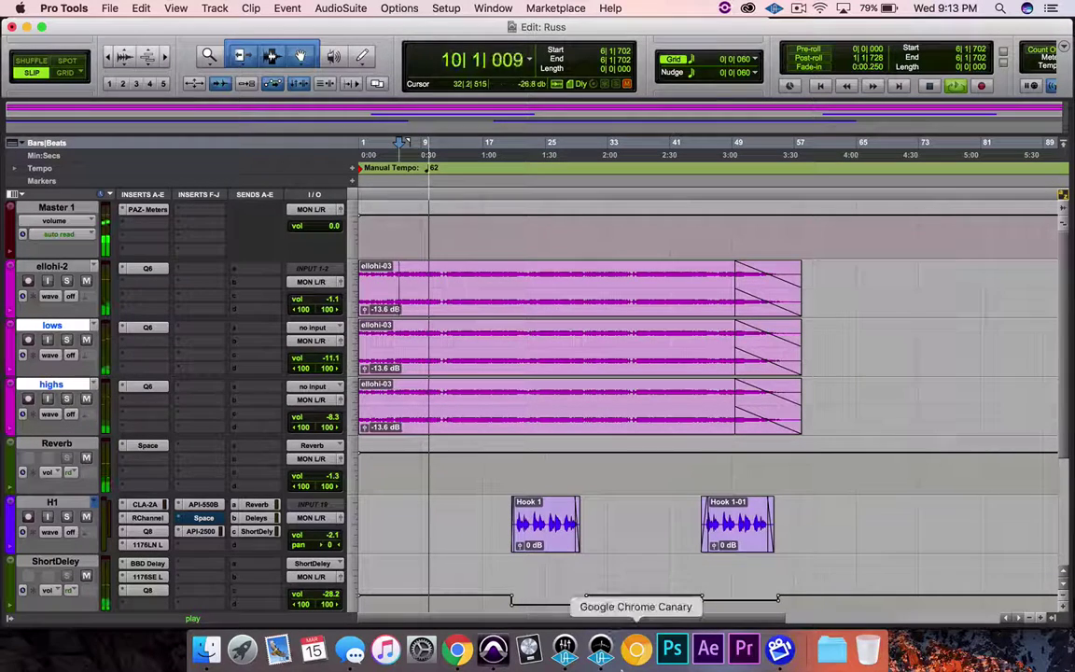
Switch to the UA Console, mute the ANALOG 1 channel and return to Pro Tools.
{"action": "left_click", "coordinate": [565, 653]}
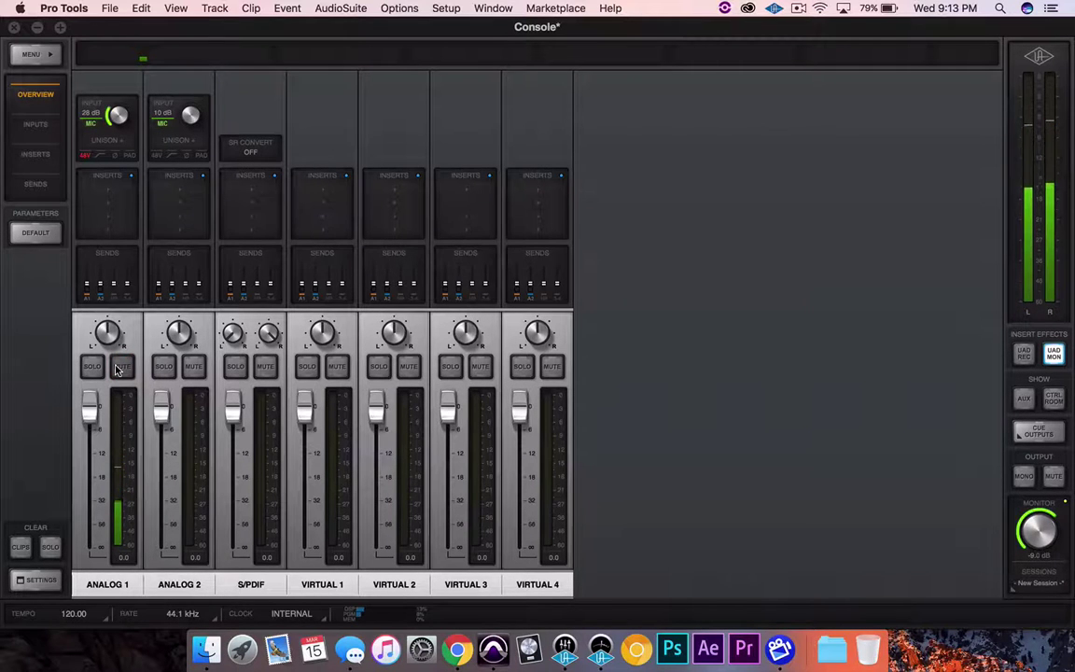
{"action": "left_click", "coordinate": [120, 367]}
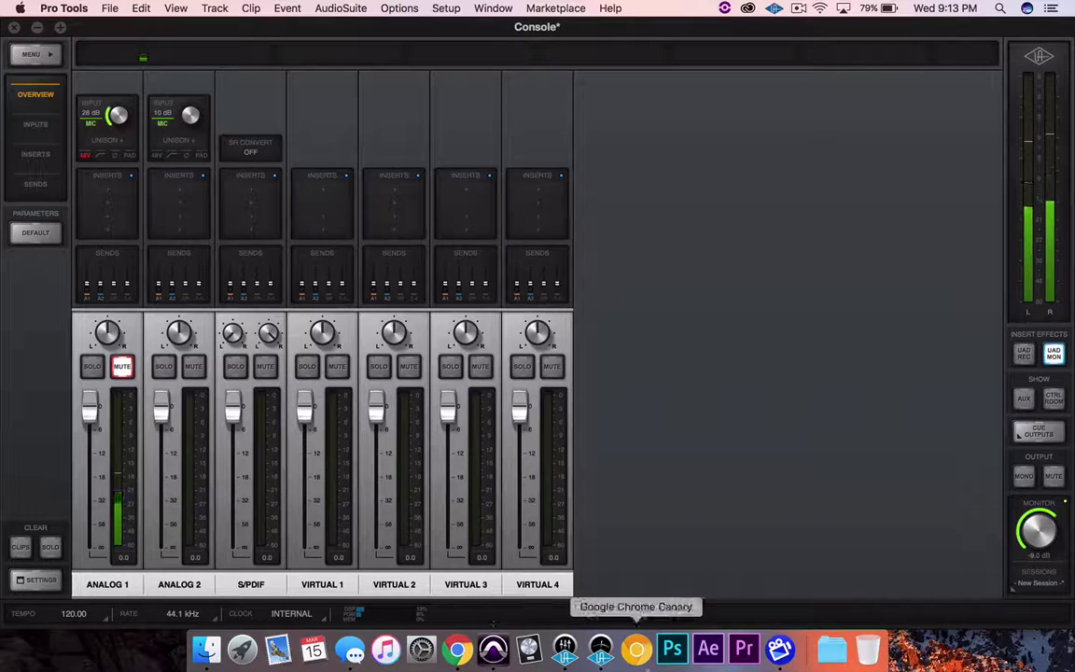
{"action": "left_click", "coordinate": [493, 650]}
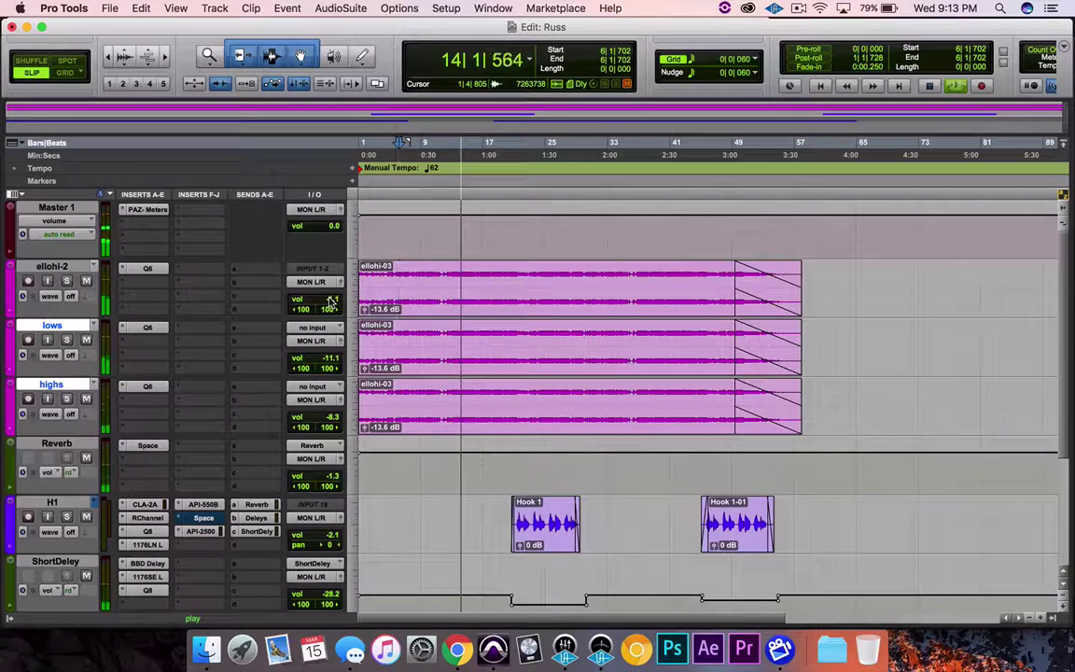
Lower the V2 track volume to -1.4 dB and raise the H1 track volume to -1.9 dB during playback.
{"action": "scroll", "coordinate": [427, 521], "scroll_direction": "down", "scroll_amount": 4}
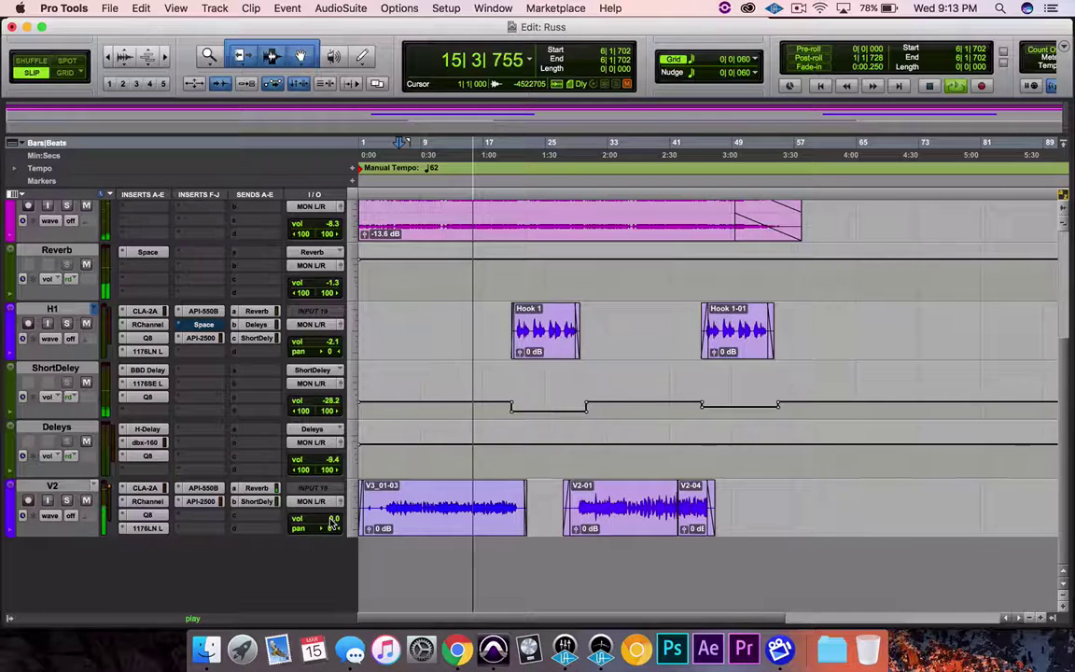
{"action": "left_click_drag", "start_coordinate": [331, 520], "coordinate": [328, 531]}
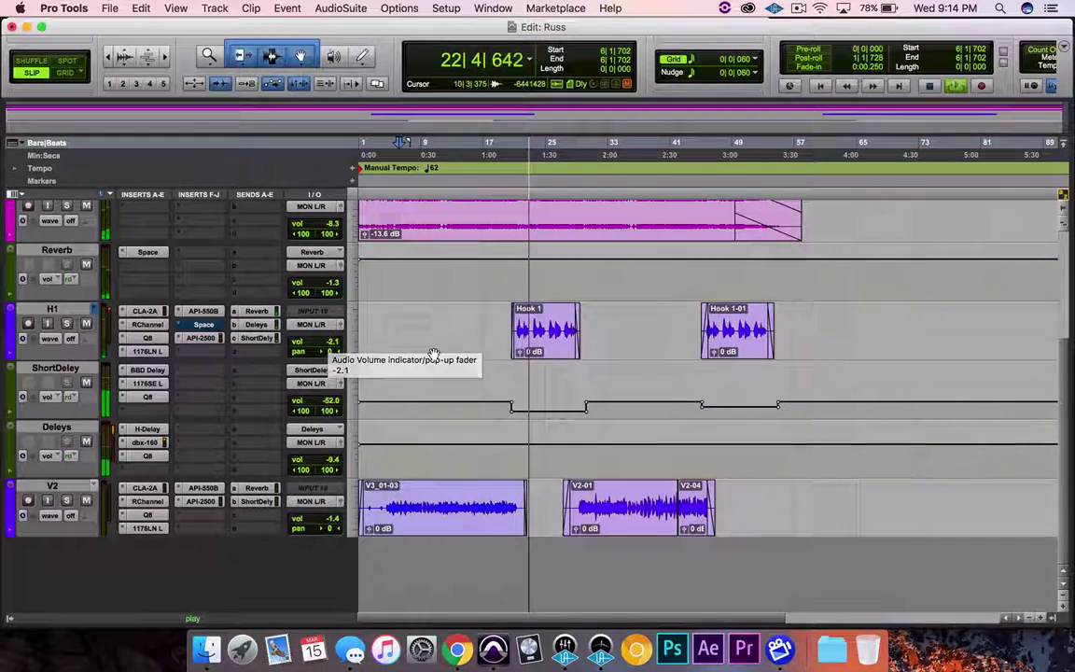
{"action": "scroll", "coordinate": [434, 354], "scroll_direction": "up", "scroll_amount": 5}
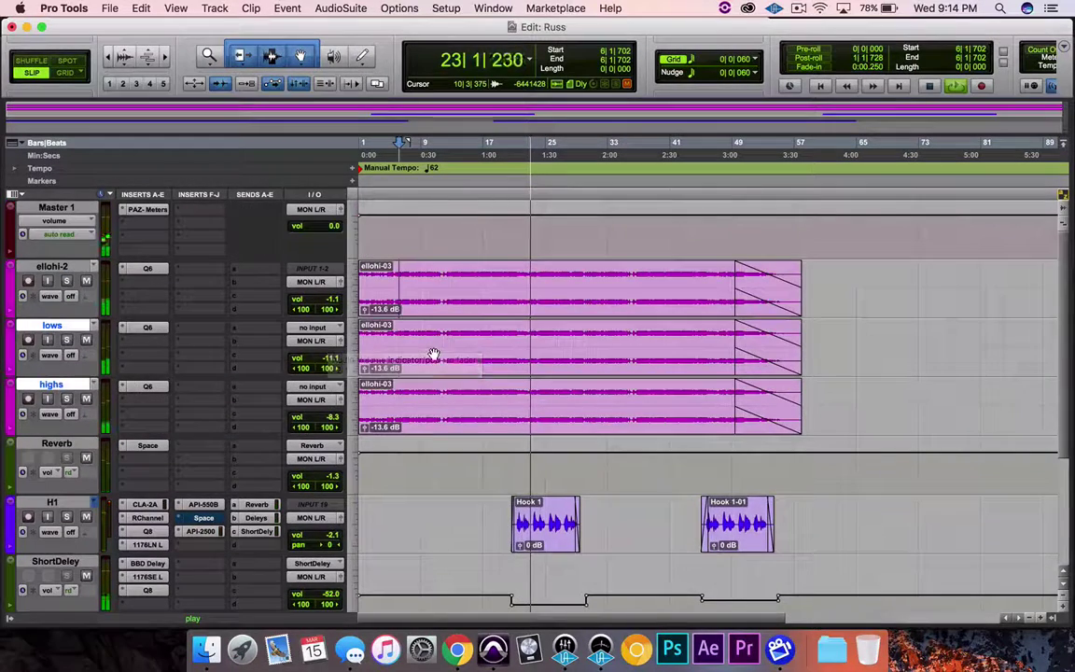
{"action": "left_click", "coordinate": [333, 539]}
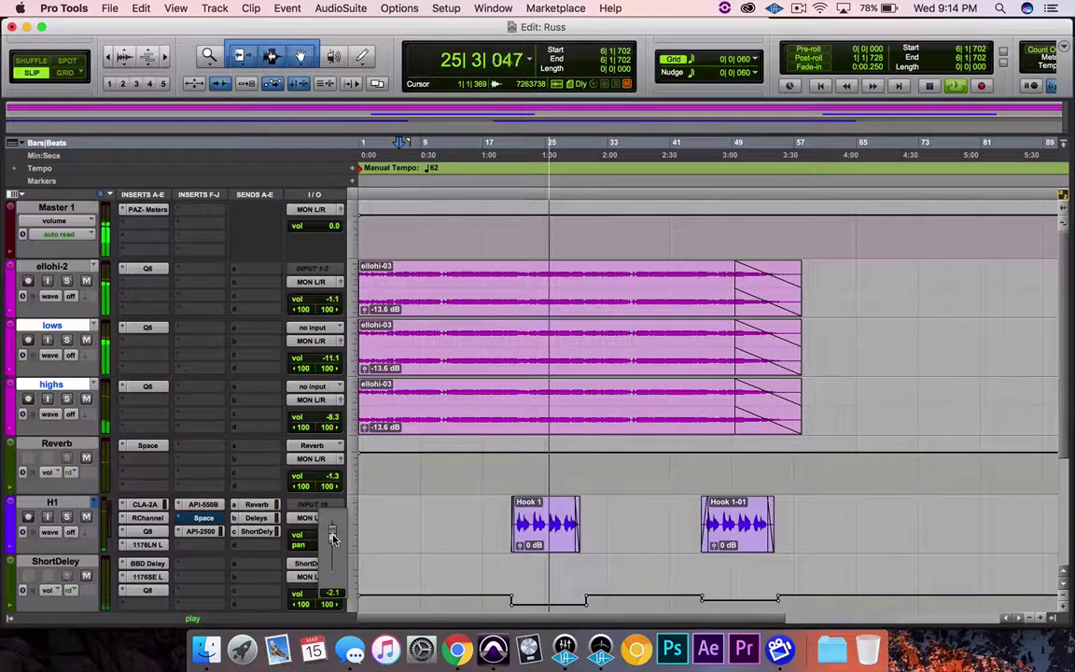
{"action": "left_click_drag", "start_coordinate": [333, 539], "coordinate": [333, 534]}
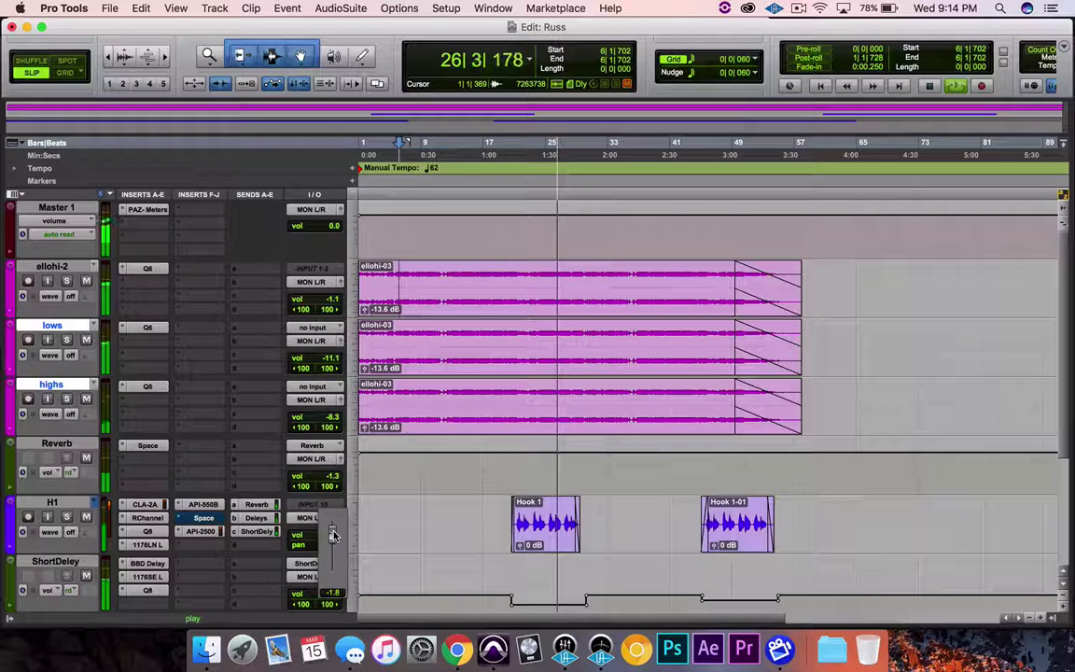
{"action": "left_click_drag", "start_coordinate": [333, 535], "coordinate": [334, 536]}
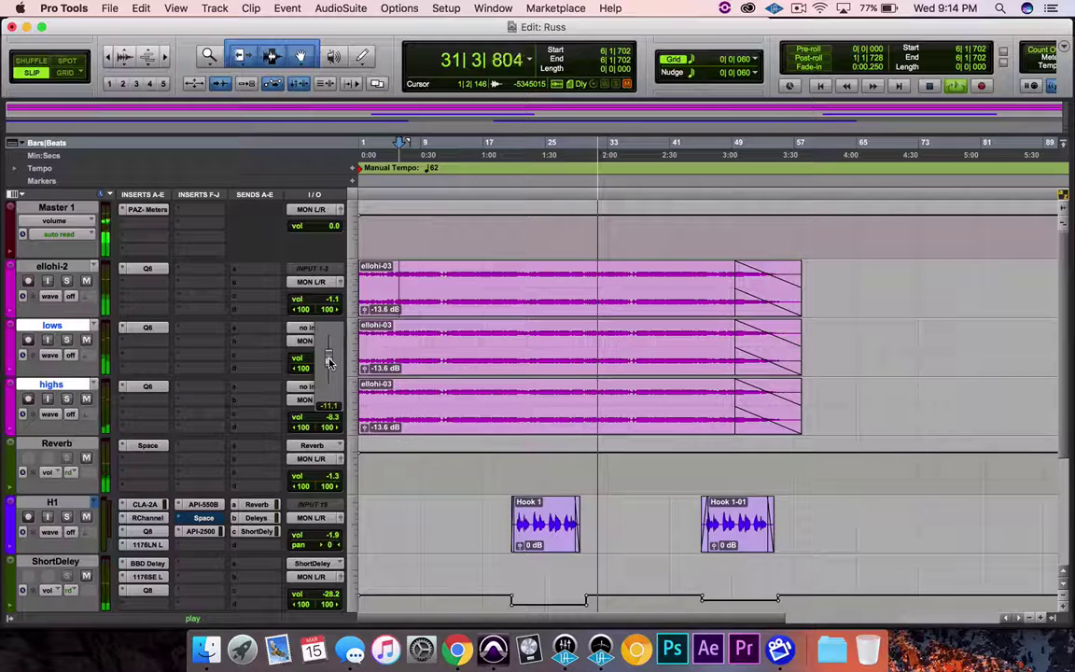
Raise the lows track volume to -6.8 dB while the mix plays.
{"action": "left_click", "coordinate": [328, 361]}
{"action": "left_click_drag", "start_coordinate": [328, 361], "coordinate": [330, 357]}
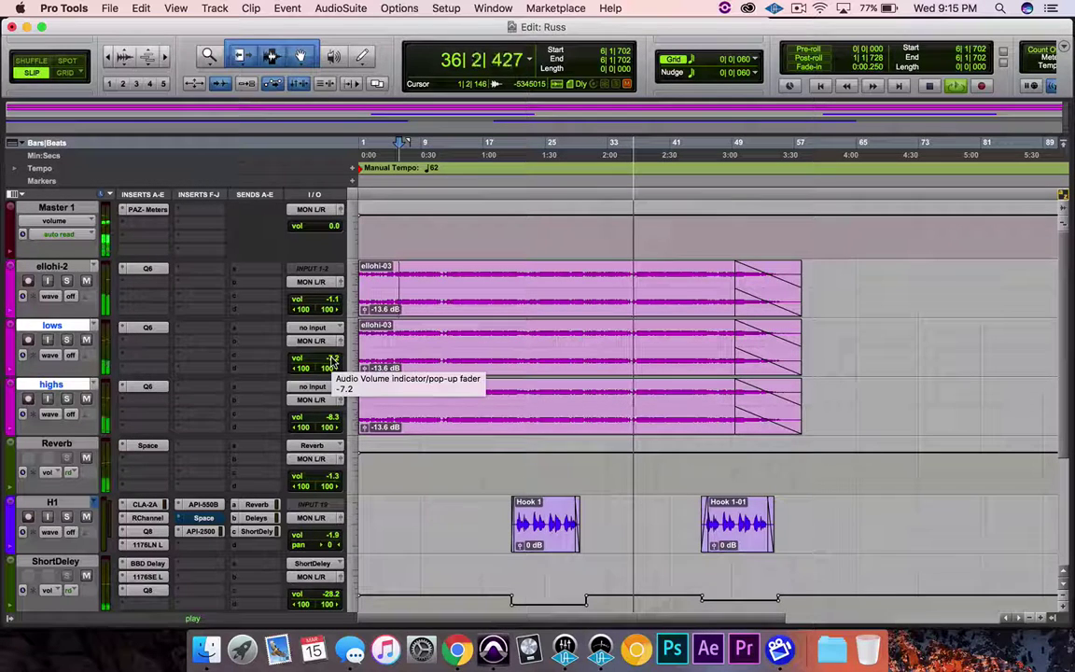
{"action": "left_click_drag", "start_coordinate": [332, 361], "coordinate": [330, 356]}
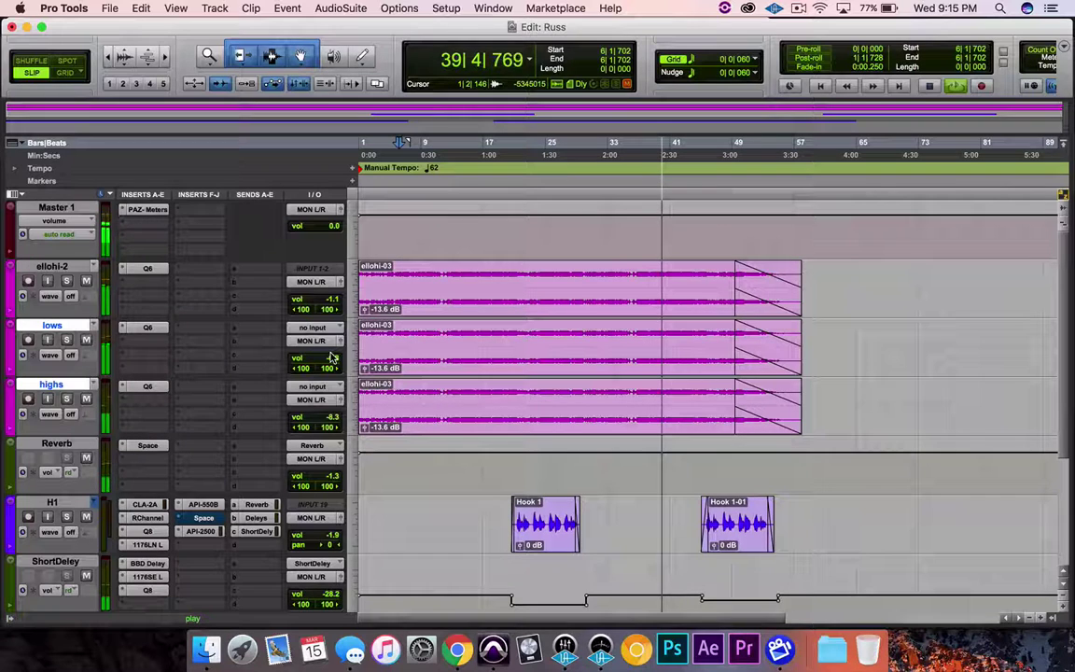
Reshape the lows track's Q6 with band 2 at -1.1 dB, band 3 at -1.7 dB and 152 Hz, and band 4 at -4.4 dB and 283 Hz.
{"action": "left_click", "coordinate": [165, 332]}
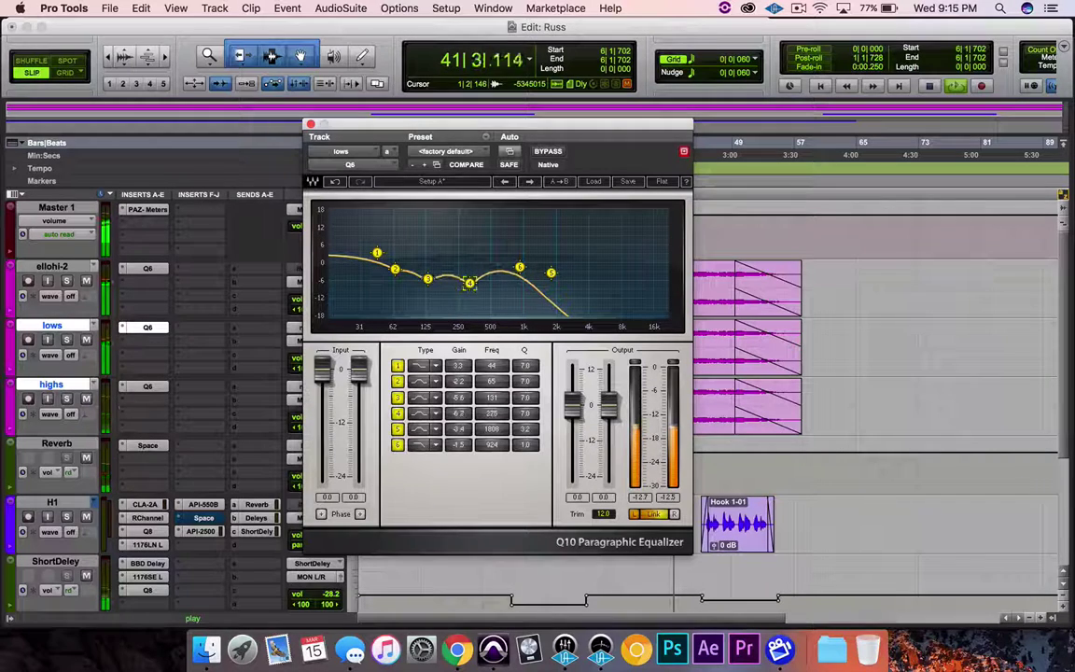
{"action": "left_click_drag", "start_coordinate": [470, 282], "coordinate": [470, 282]}
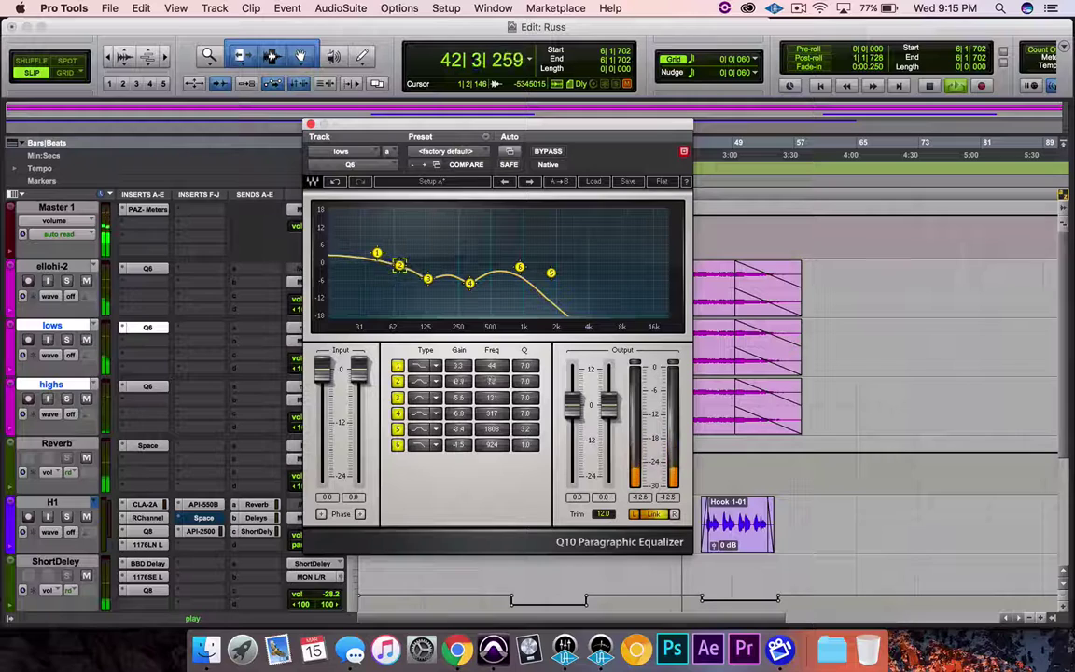
{"action": "left_click_drag", "start_coordinate": [399, 265], "coordinate": [465, 275]}
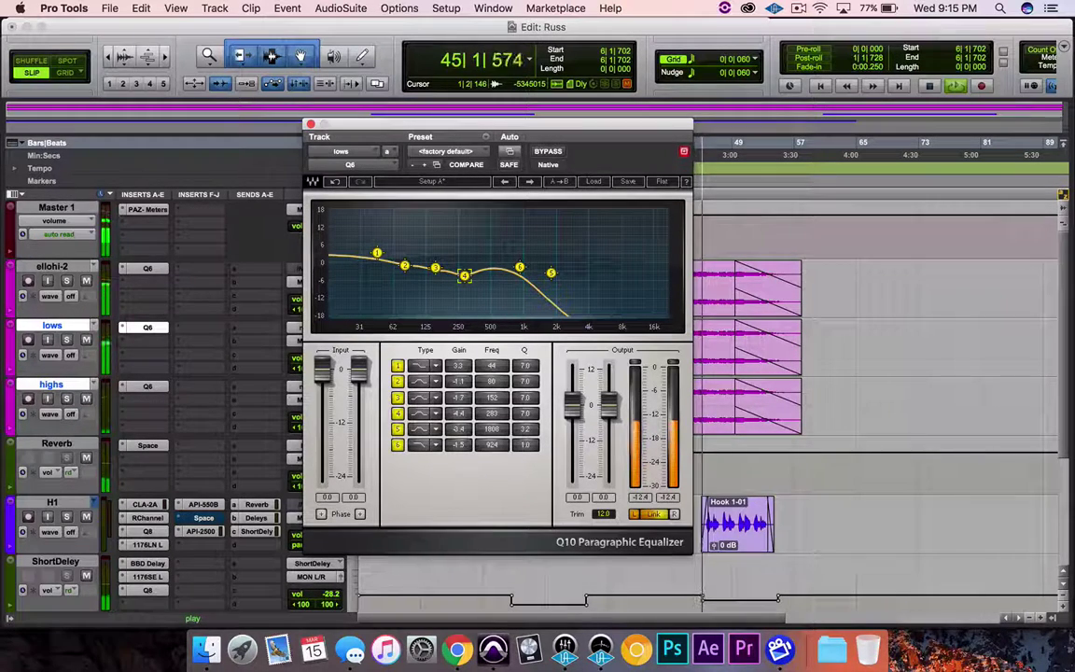
{"action": "left_click", "coordinate": [310, 124]}
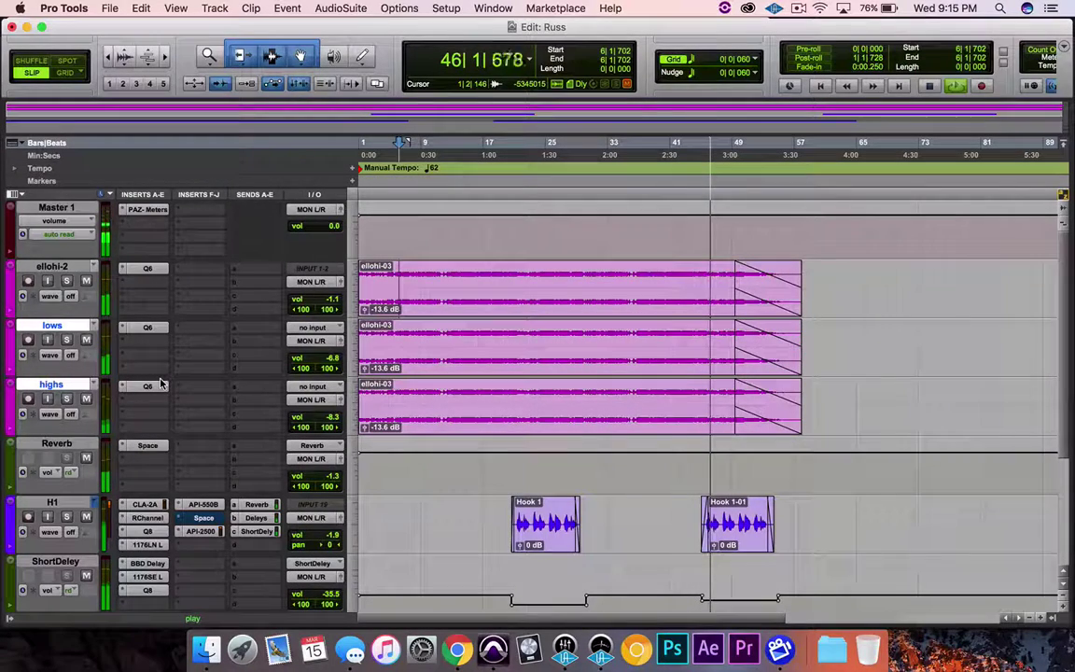
Replay the mix from bar 6 and fine-tune the lows track volume to -7.1 dB.
{"action": "key", "text": "space"}
{"action": "key", "text": "space"}
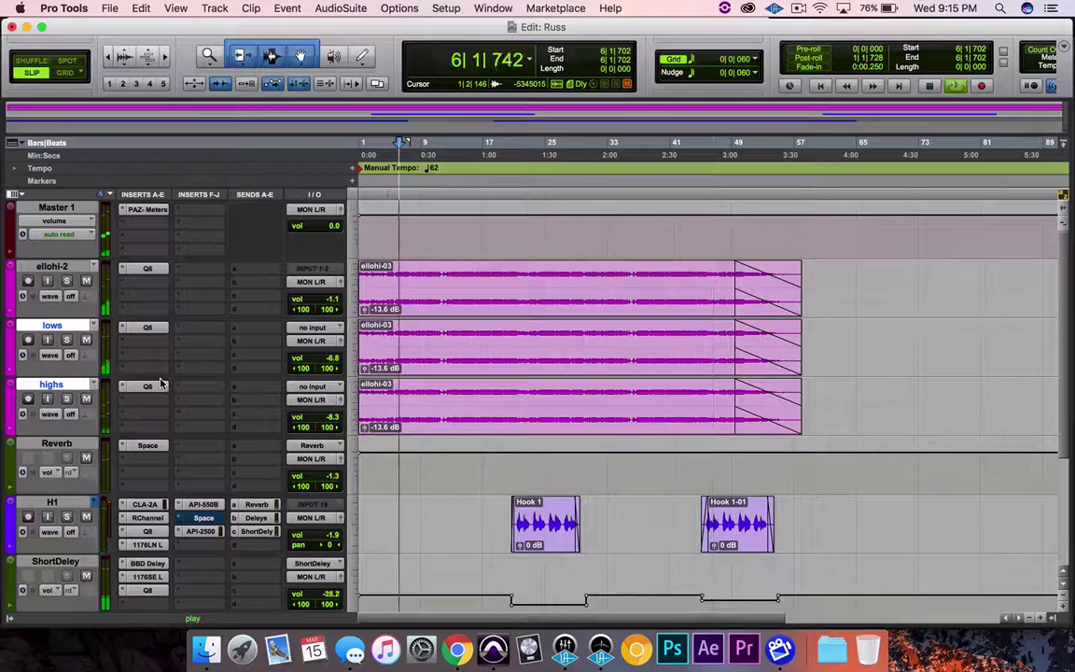
{"action": "left_click", "coordinate": [322, 359]}
{"action": "left_click_drag", "start_coordinate": [324, 360], "coordinate": [325, 364]}
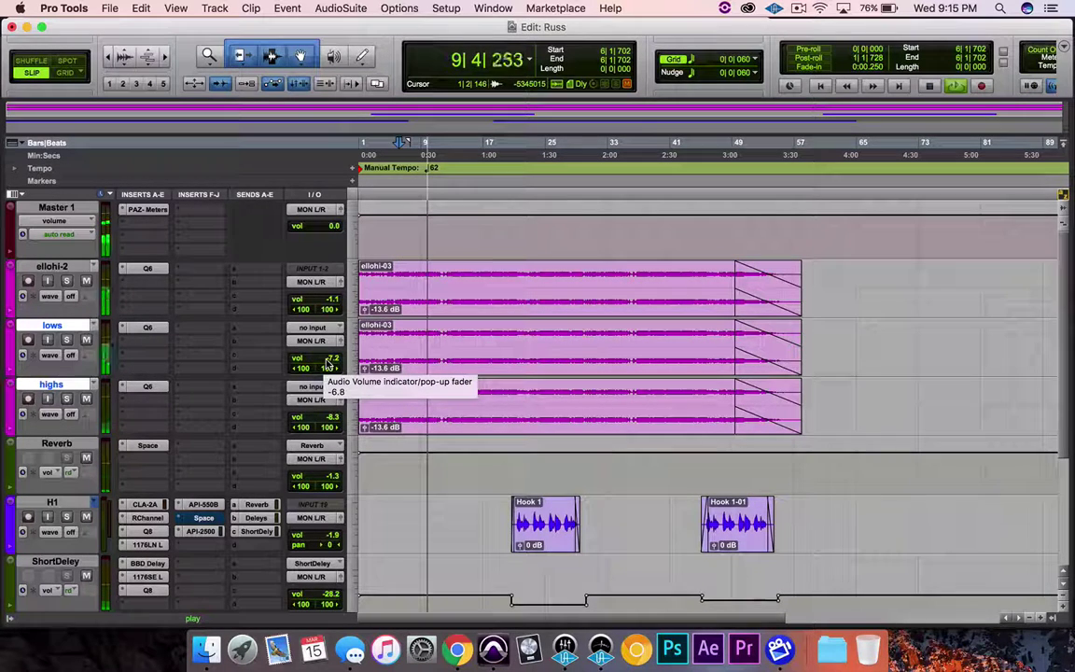
{"action": "left_click", "coordinate": [327, 363]}
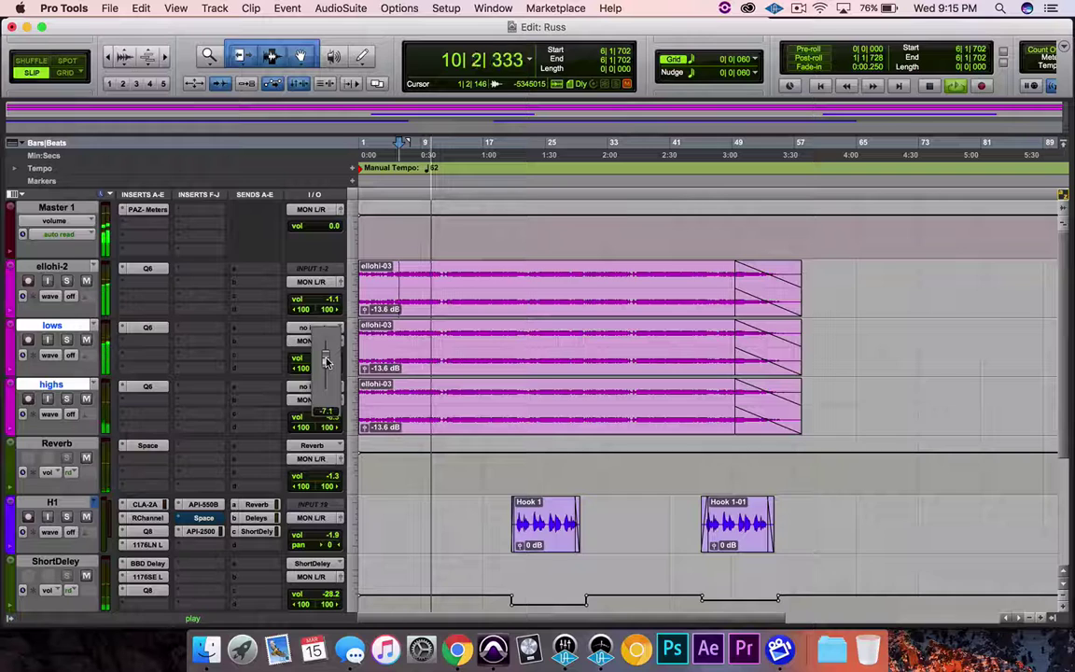
{"action": "left_click_drag", "start_coordinate": [325, 359], "coordinate": [325, 358]}
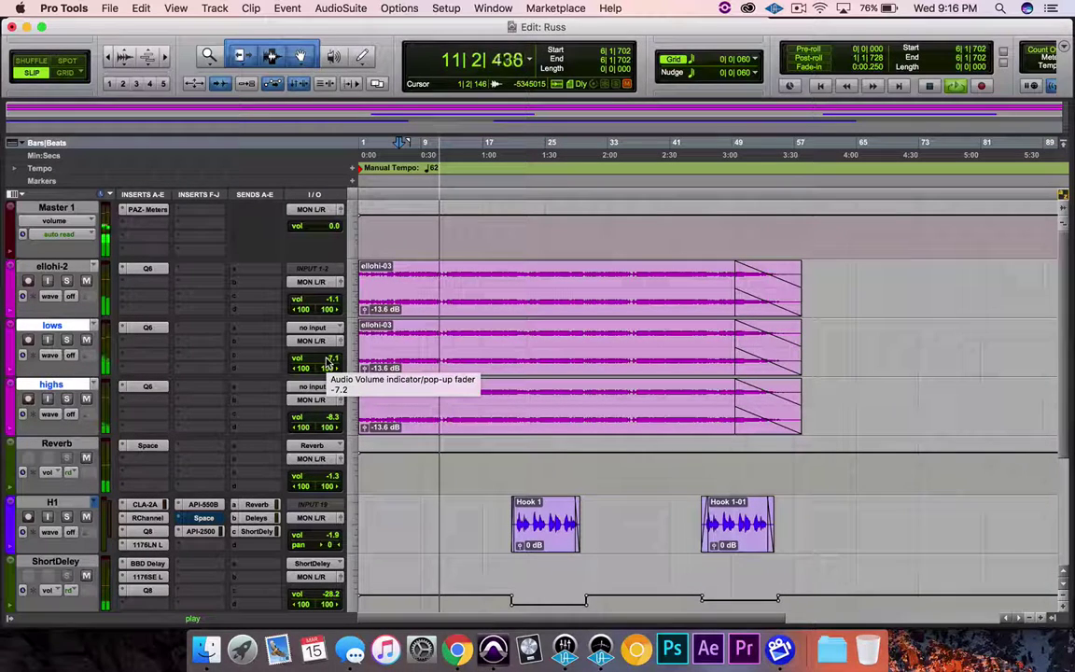
Raise the V2 track volume to -1.1 dB and lower the H1 track volume to -2.2 dB.
{"action": "scroll", "coordinate": [461, 459], "scroll_direction": "down", "scroll_amount": 3}
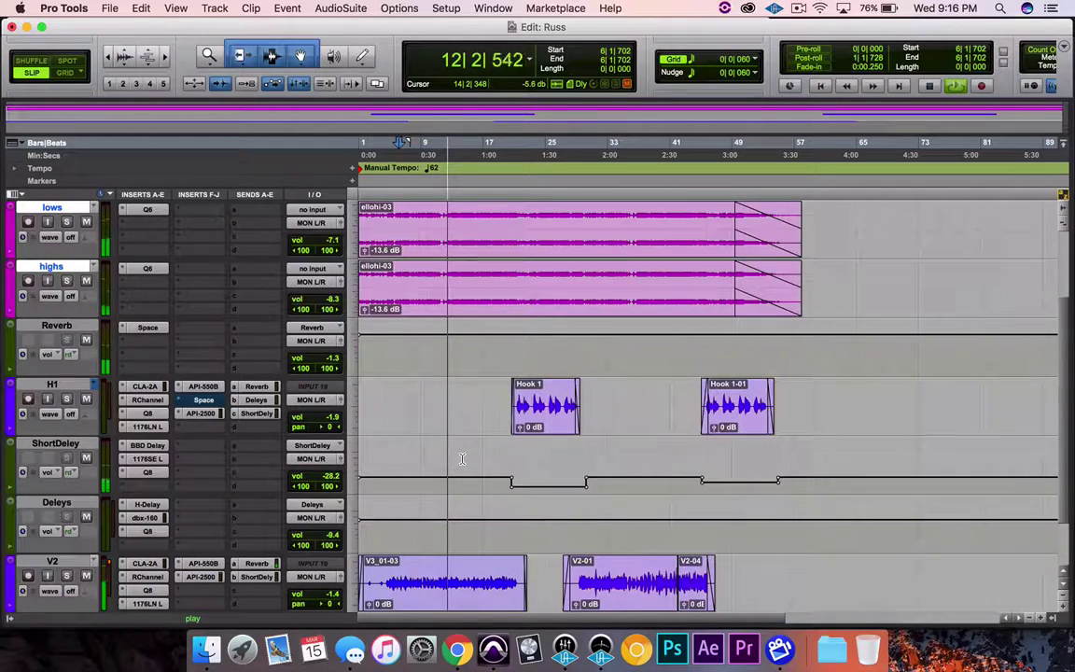
{"action": "scroll", "coordinate": [461, 459], "scroll_direction": "down", "scroll_amount": 1}
{"action": "scroll", "coordinate": [461, 459], "scroll_direction": "down", "scroll_amount": 1}
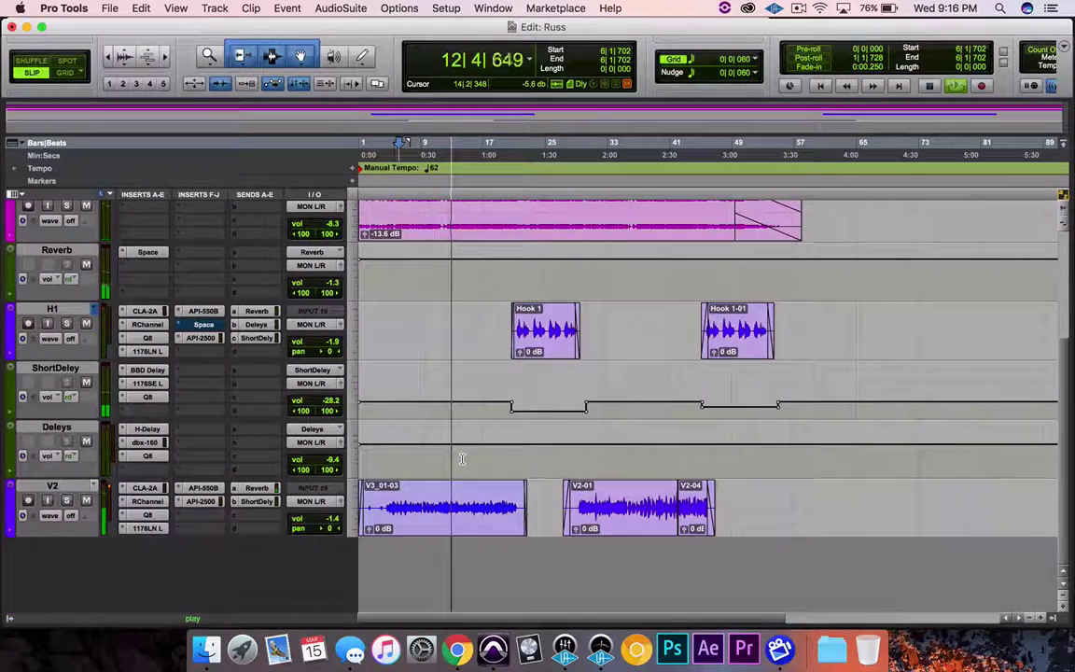
{"action": "scroll", "coordinate": [461, 459], "scroll_direction": "up", "scroll_amount": 4}
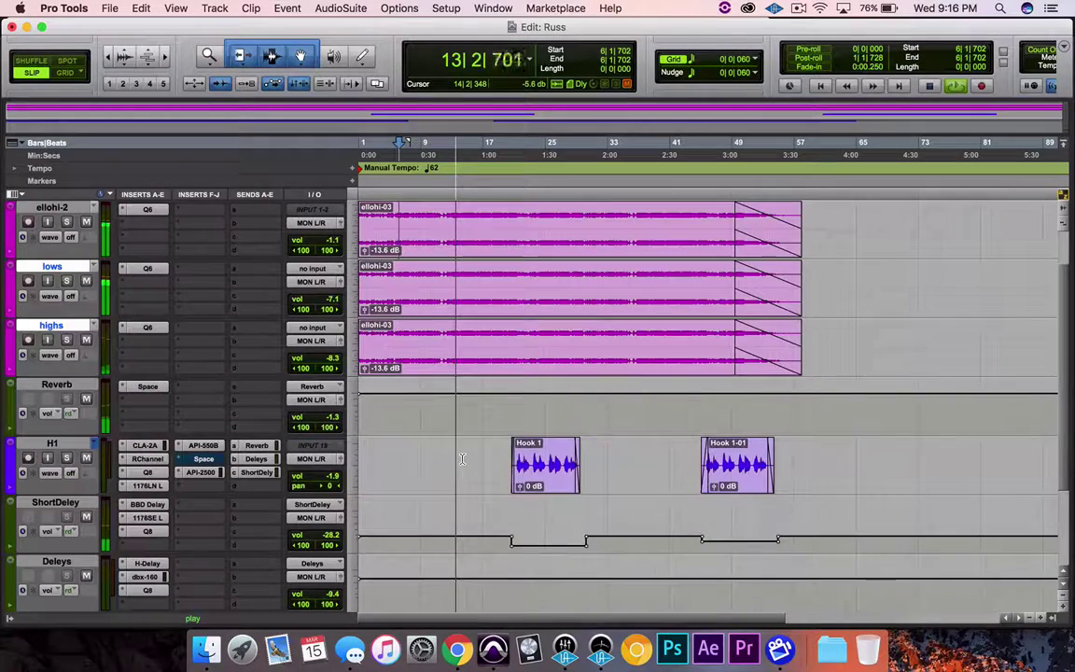
{"action": "scroll", "coordinate": [461, 460], "scroll_direction": "up", "scroll_amount": 1}
{"action": "scroll", "coordinate": [461, 459], "scroll_direction": "down", "scroll_amount": 3}
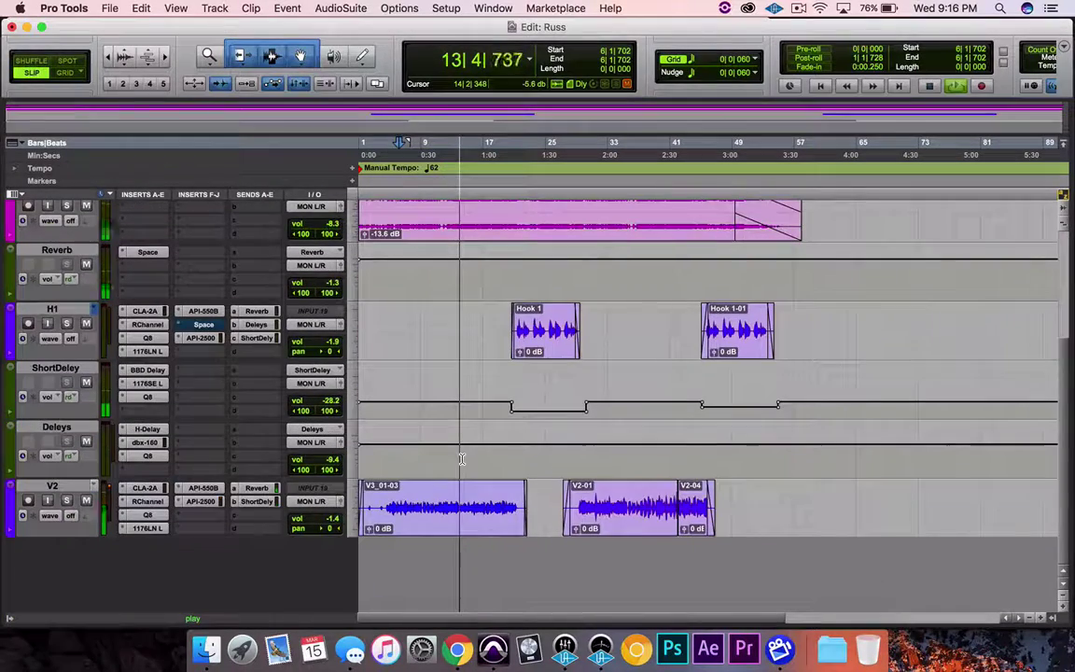
{"action": "left_click", "coordinate": [329, 520]}
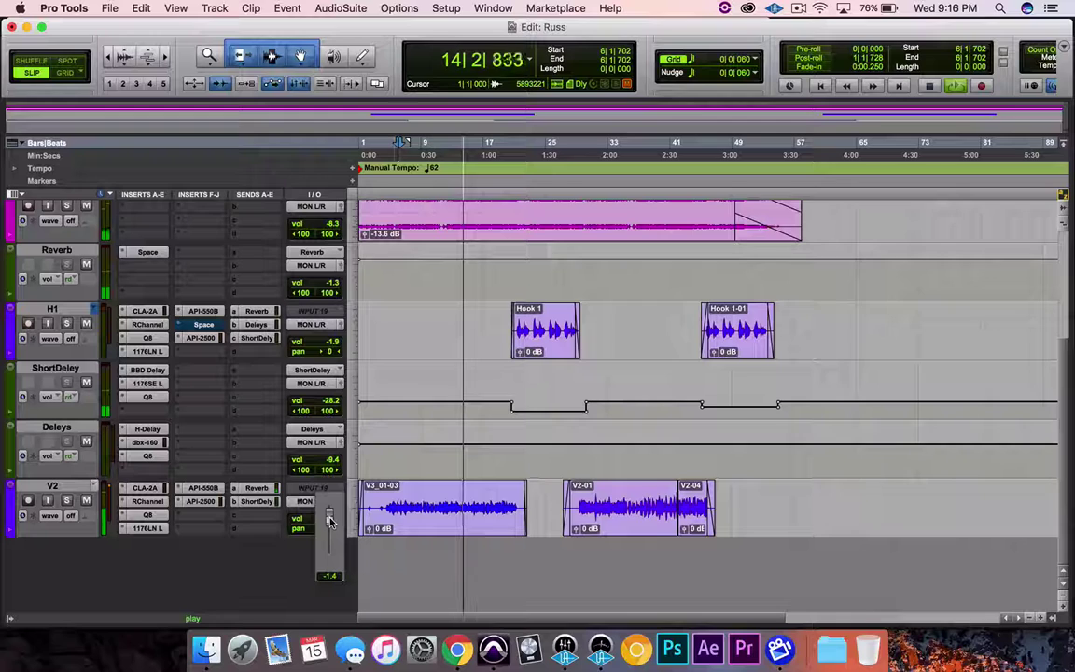
{"action": "left_click_drag", "start_coordinate": [329, 519], "coordinate": [331, 520]}
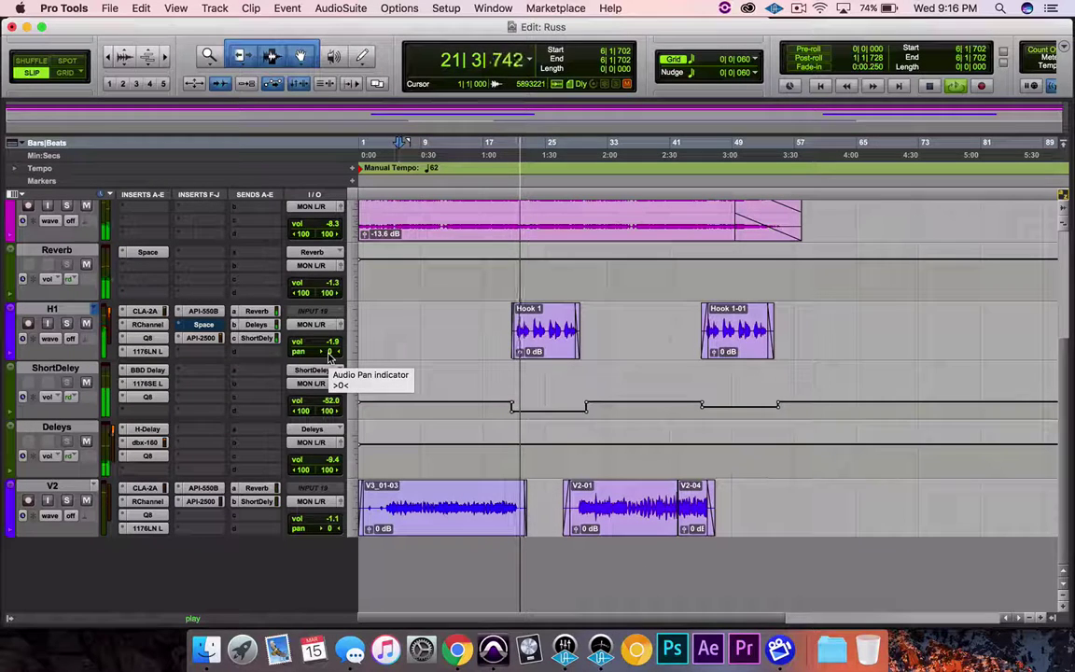
{"action": "left_click", "coordinate": [329, 343]}
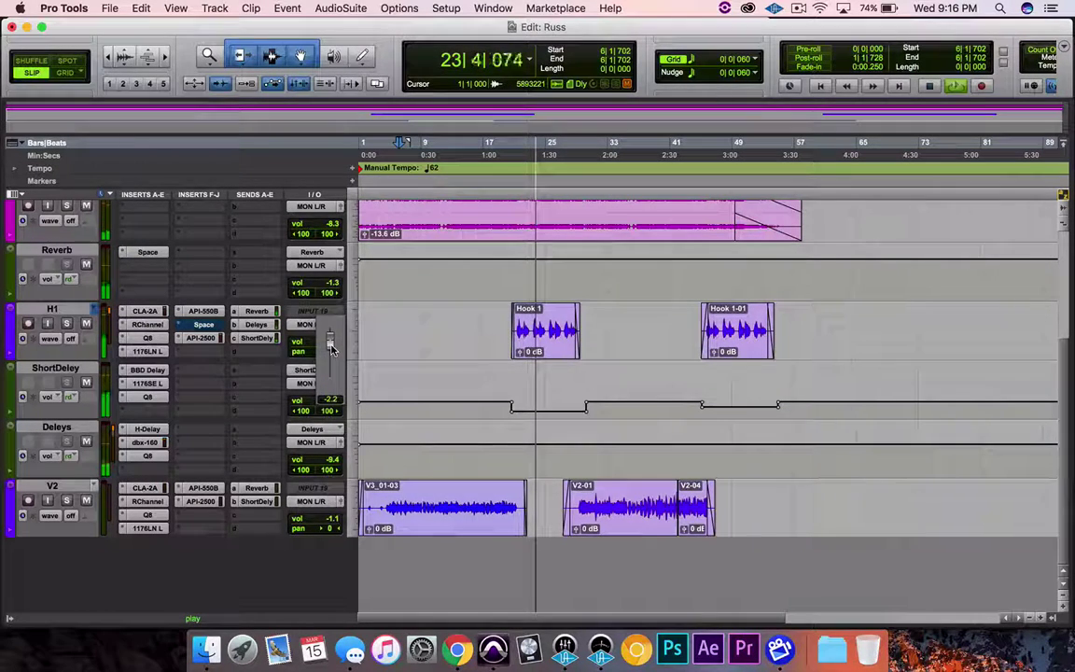
{"action": "left_click_drag", "start_coordinate": [331, 349], "coordinate": [332, 349]}
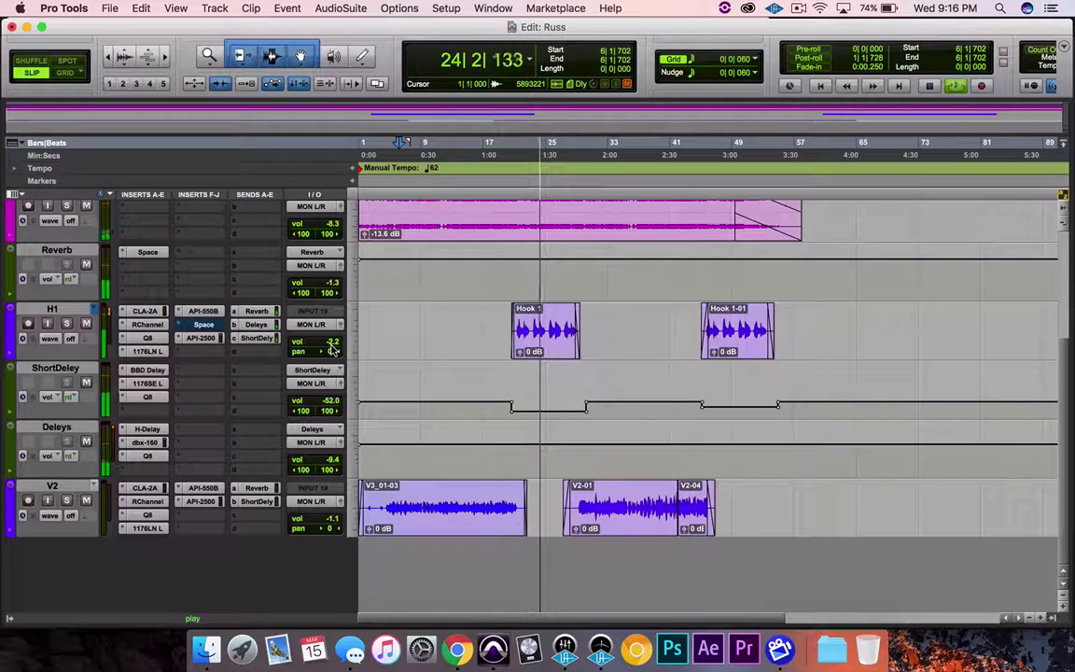
In the Deleys track's Q8, boost band 6 by 2.3 dB at 1719 Hz and band 5 by 2.1 dB at 658 Hz.
{"action": "left_click", "coordinate": [149, 456]}
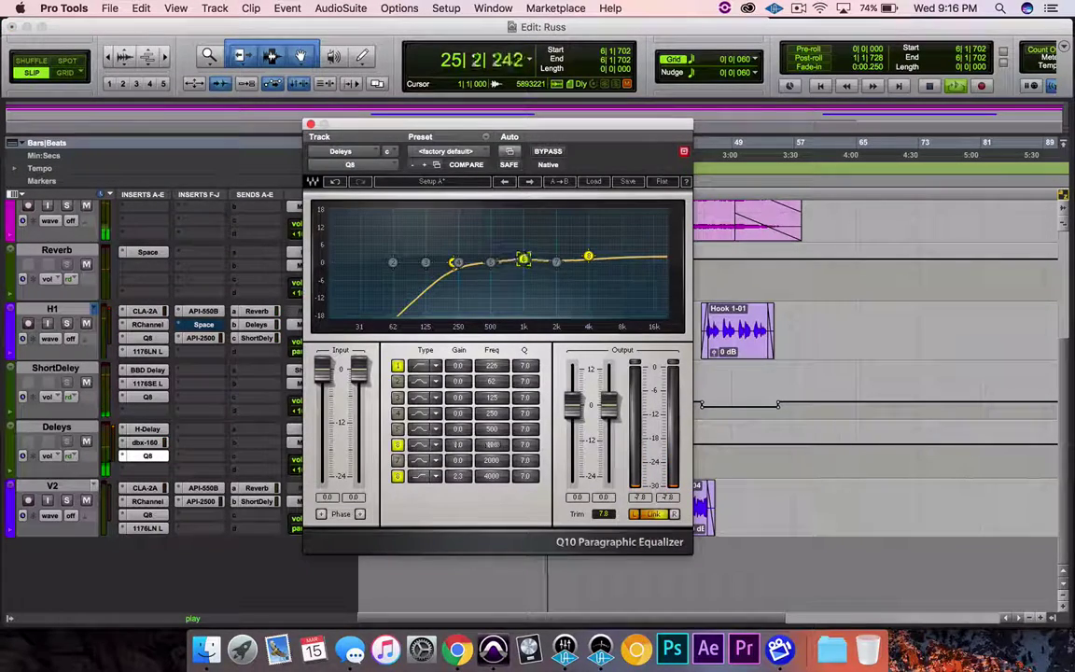
{"action": "left_click_drag", "start_coordinate": [523, 259], "coordinate": [536, 252]}
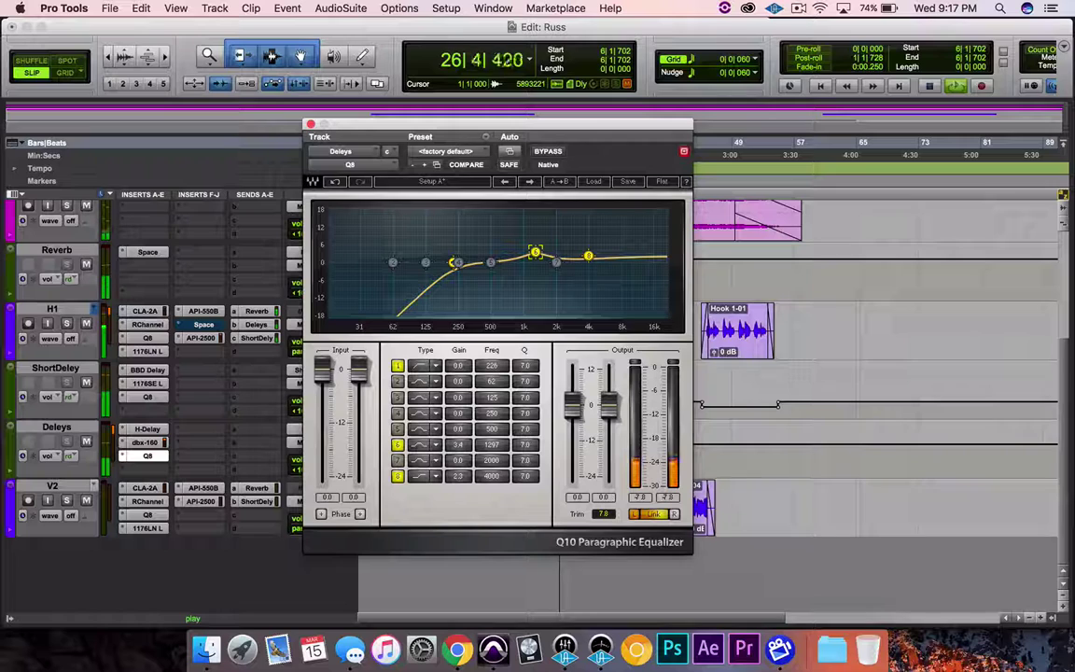
{"action": "mouse_move", "coordinate": [537, 252]}
{"action": "left_mouse_down"}
{"action": "mouse_move", "coordinate": [489, 256]}
{"action": "mouse_move", "coordinate": [550, 256]}
{"action": "left_mouse_up"}
{"action": "left_click", "coordinate": [490, 262]}
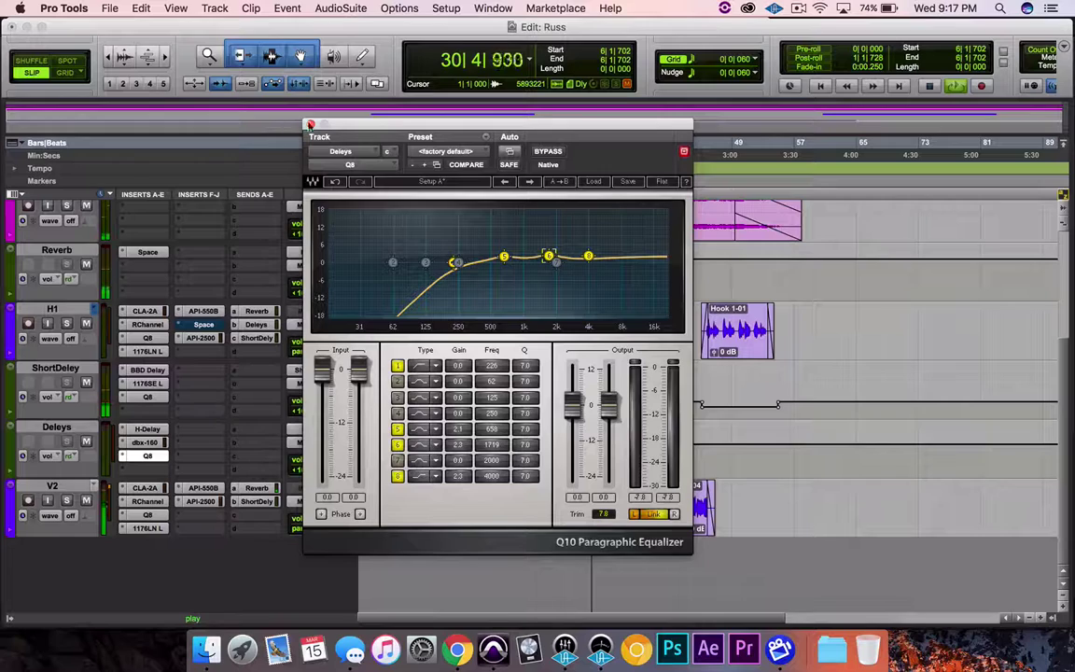
{"action": "left_click", "coordinate": [311, 124]}
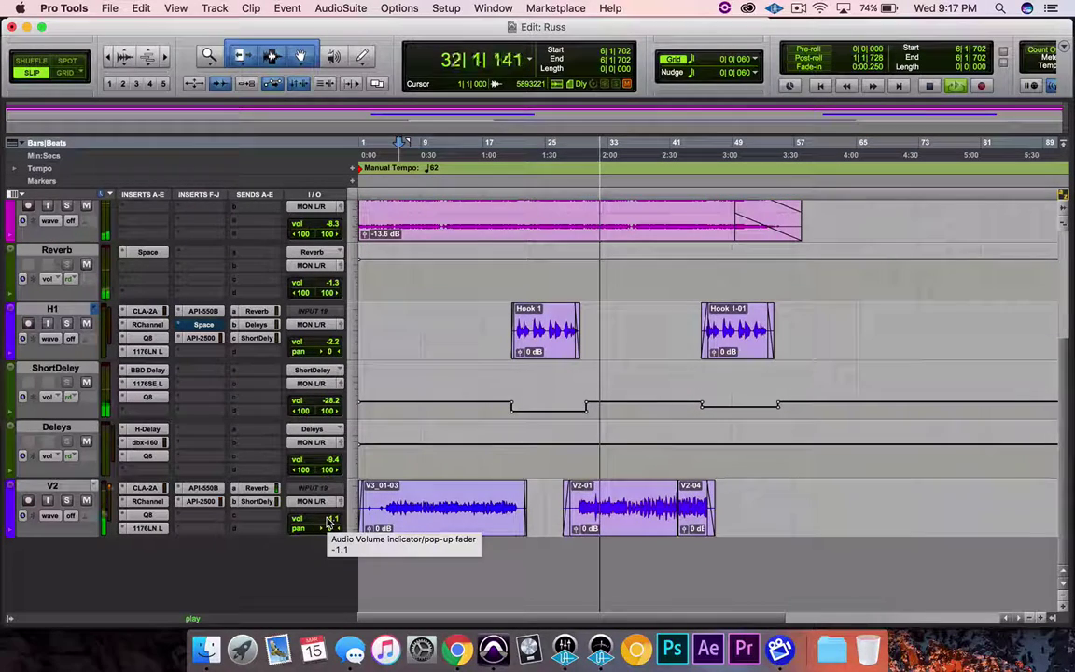
{"action": "scroll", "coordinate": [328, 524], "scroll_direction": "up", "scroll_amount": 5}
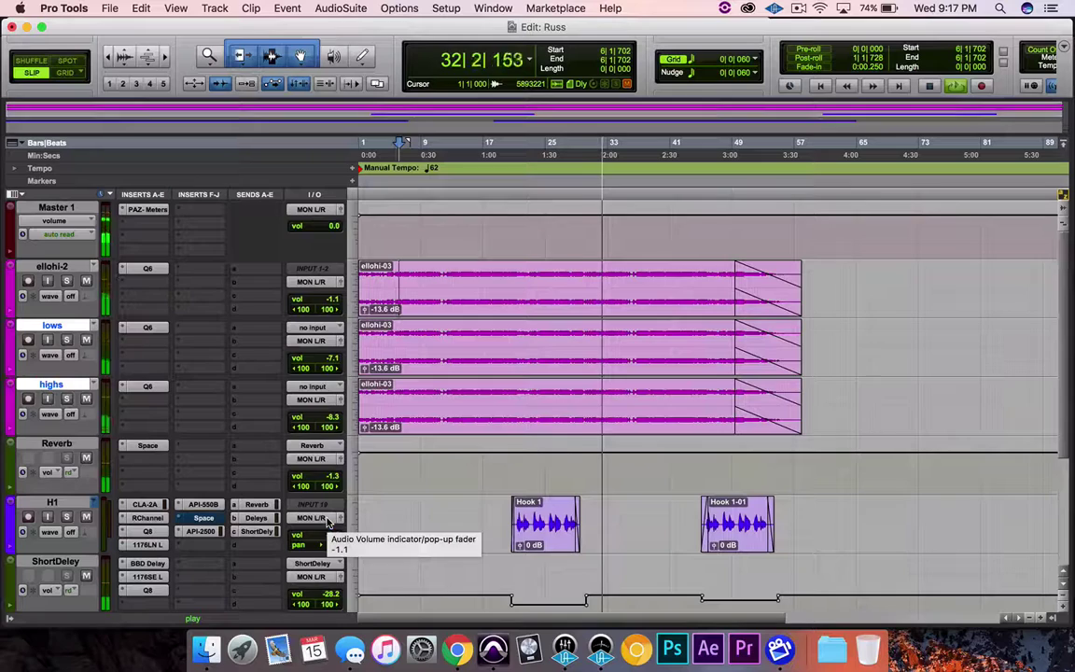
Route the ellohi-2, lows and highs tracks to a new stereo aux input track named Beat Master, and resume playback.
{"action": "left_click", "coordinate": [56, 266]}
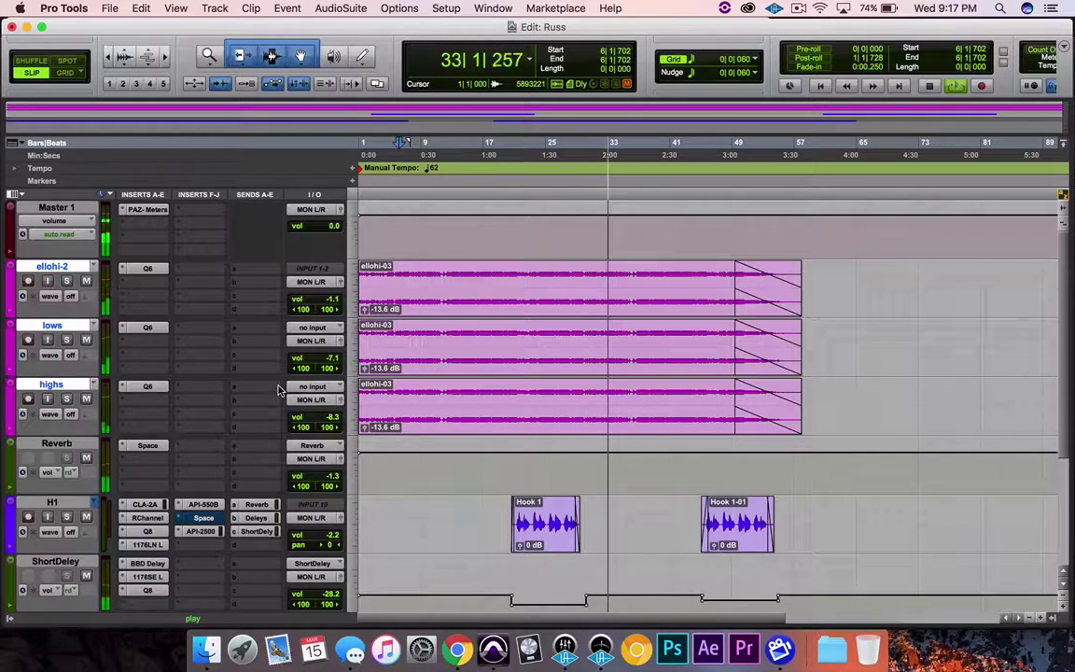
{"action": "left_click", "coordinate": [318, 400]}
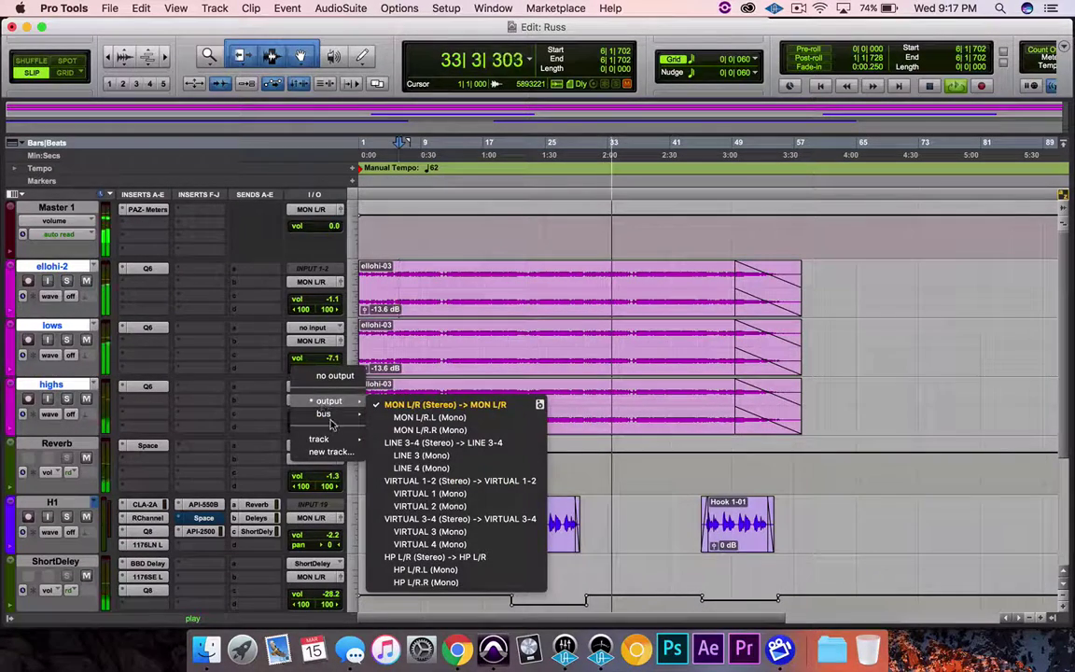
{"action": "left_click", "coordinate": [330, 452]}
{"action": "type", "text": "Beat M"}
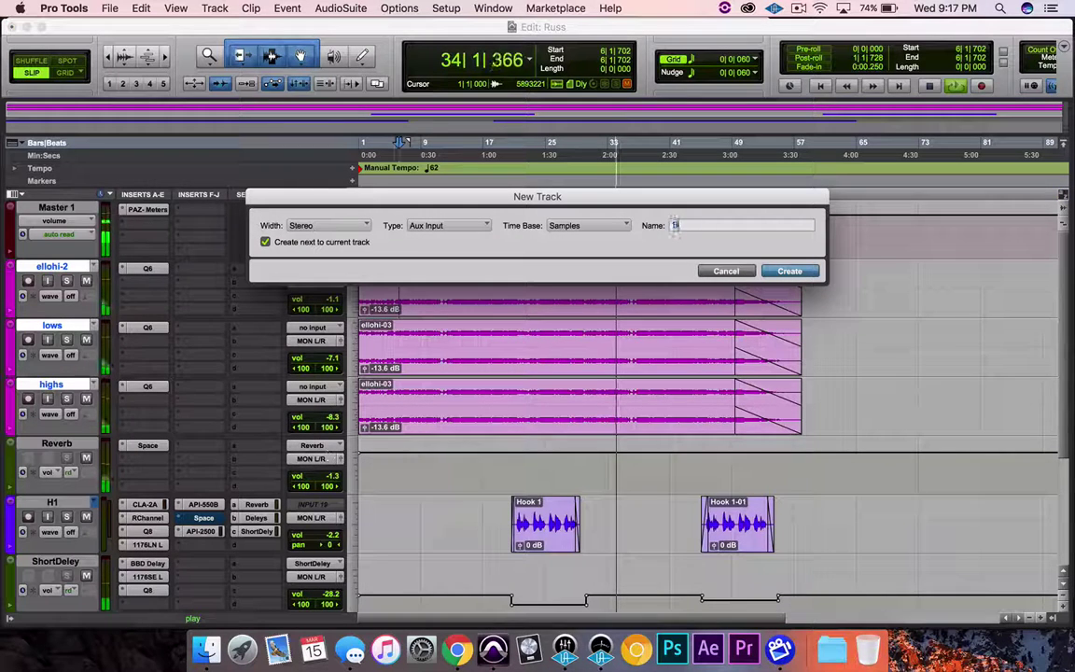
{"action": "type", "text": "aster"}
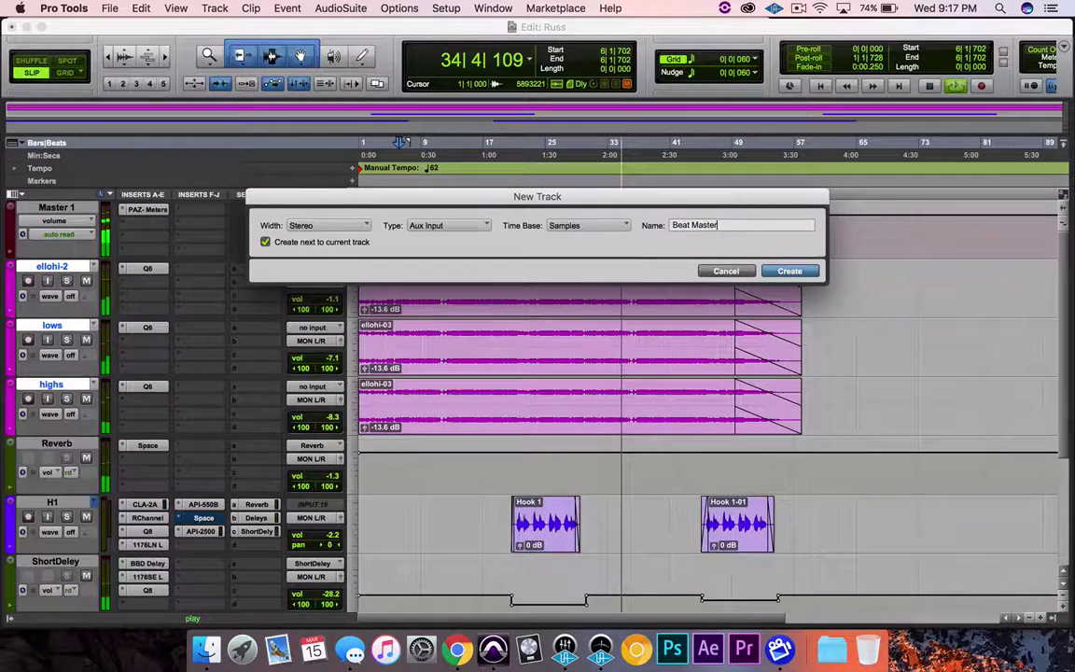
{"action": "key", "text": "Return"}
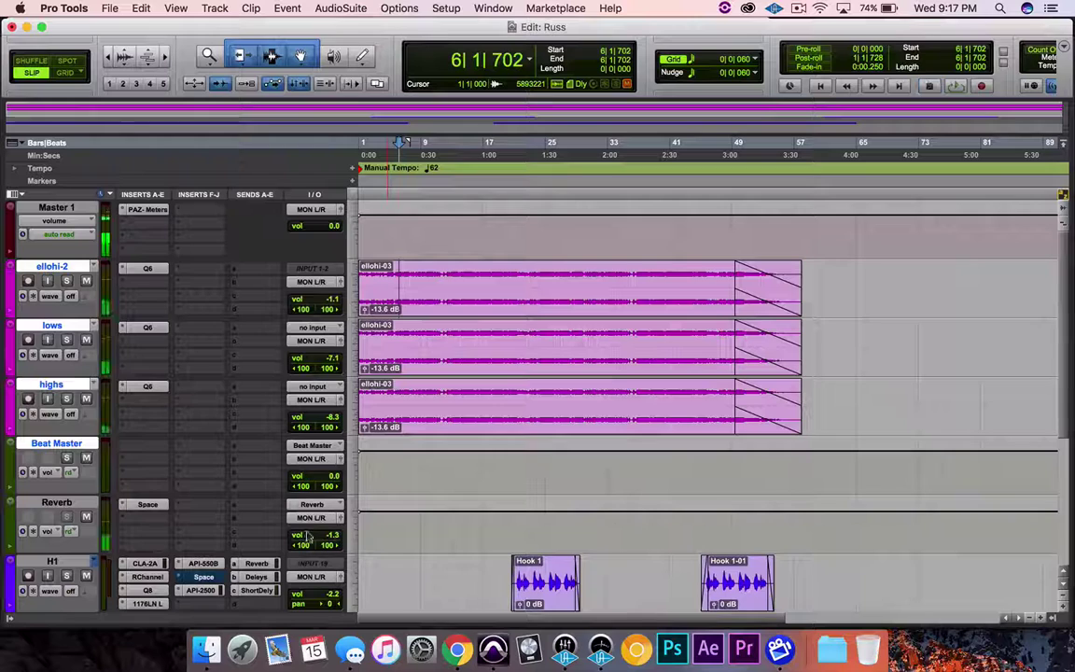
{"action": "key", "text": "space"}
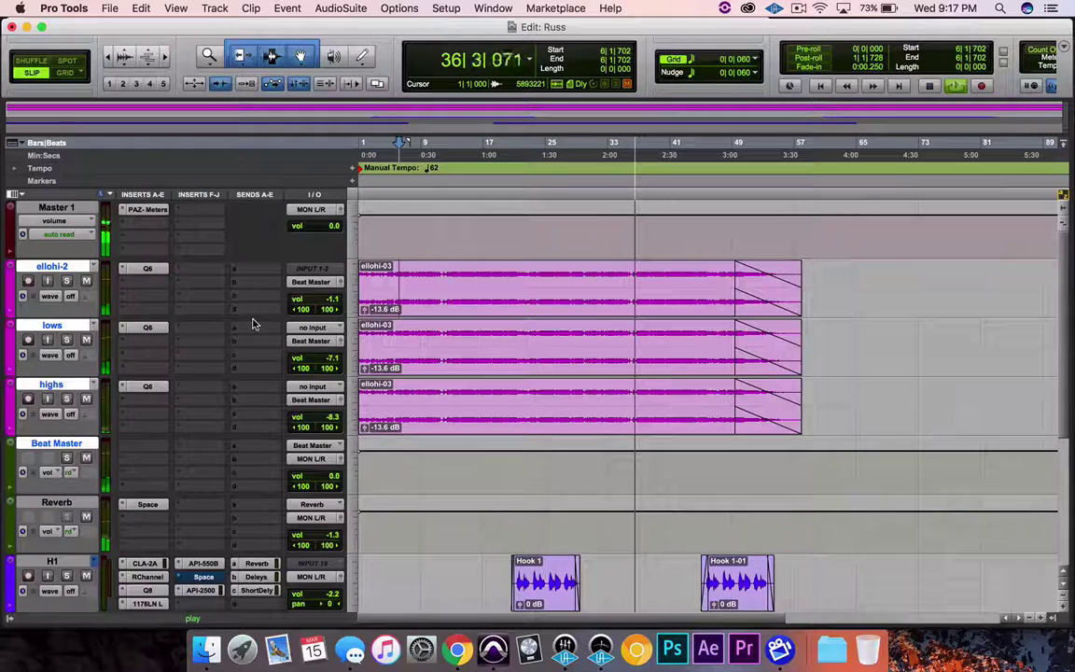
In the ellohi-2 track's Q6, set band 5 to -4.5 dB at 1731 Hz with a Q of 7.2.
{"action": "left_click", "coordinate": [149, 268]}
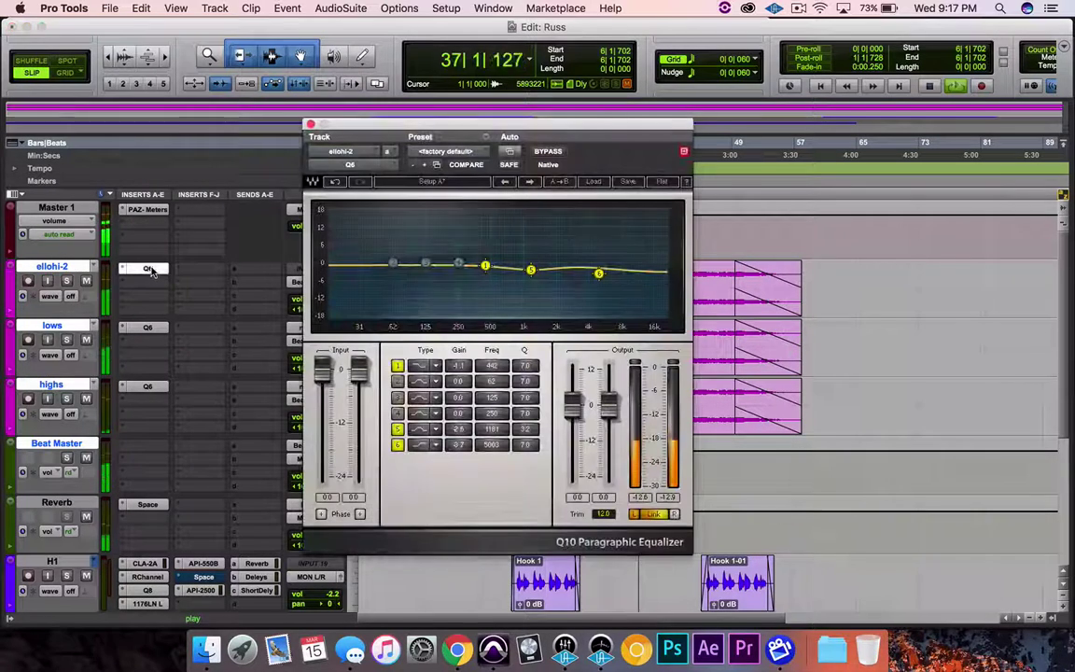
{"action": "left_click_drag", "start_coordinate": [531, 270], "coordinate": [549, 277]}
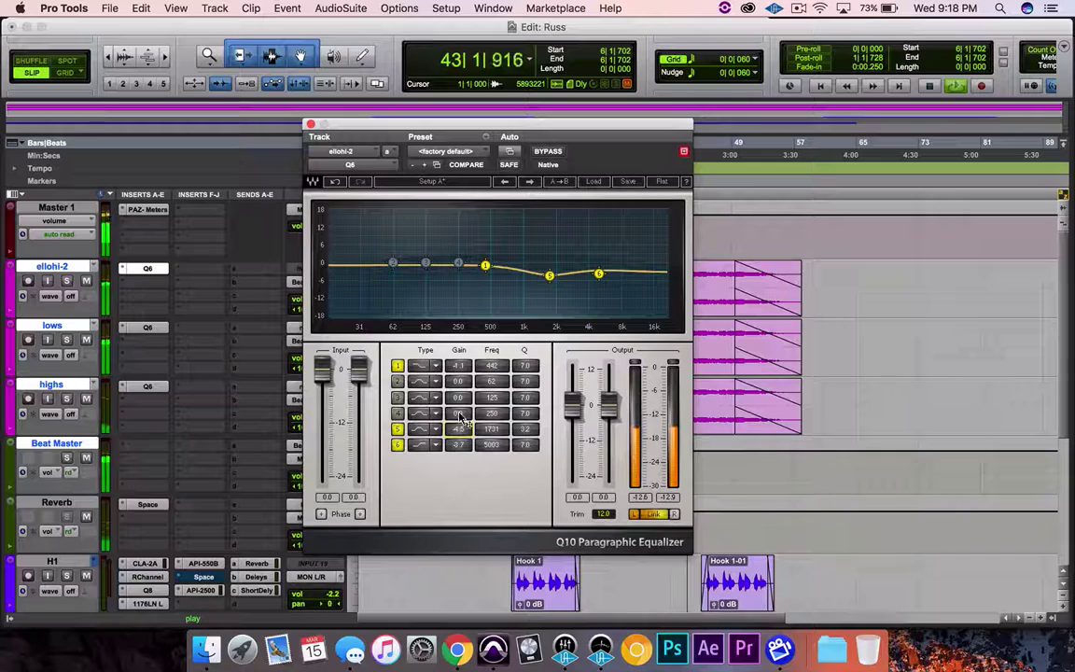
{"action": "left_click_drag", "start_coordinate": [528, 431], "coordinate": [528, 408]}
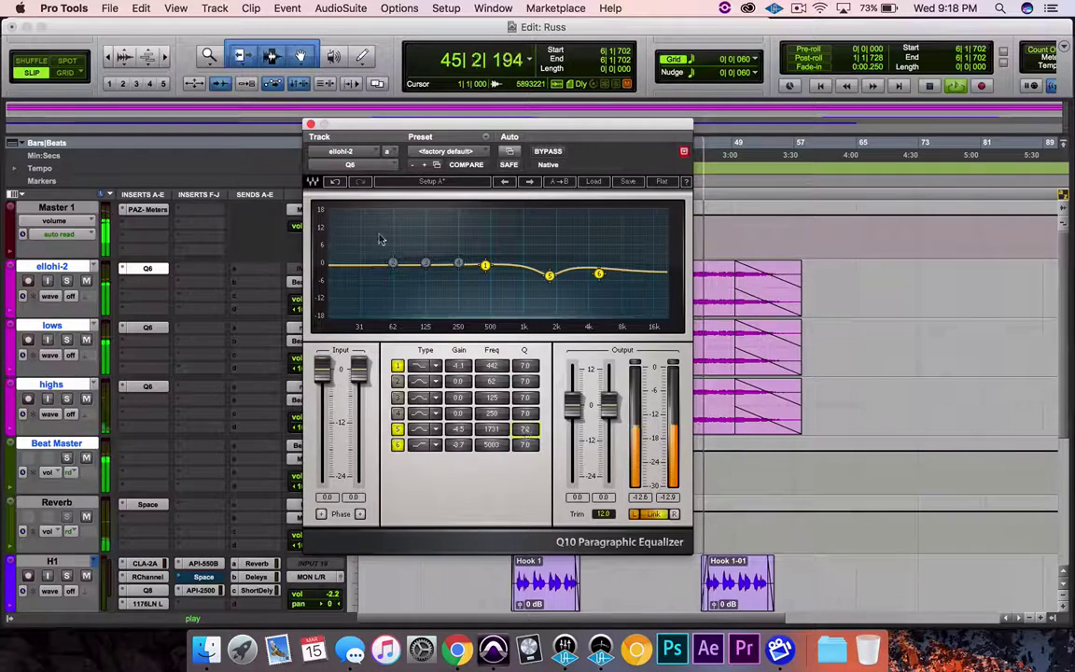
{"action": "left_click", "coordinate": [311, 124]}
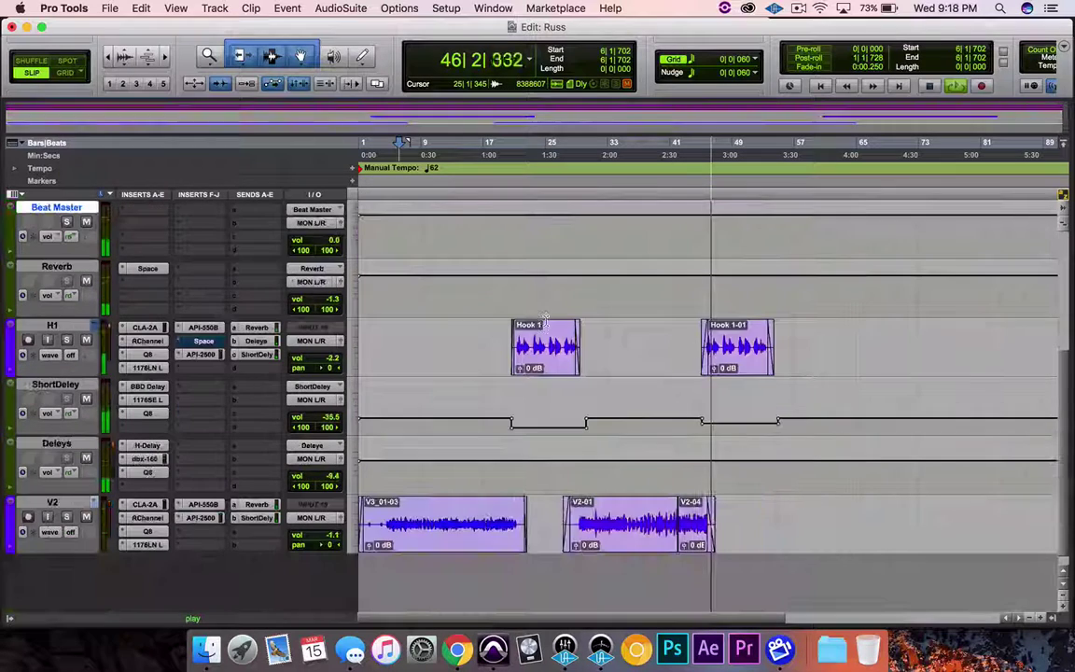
Raise the Deleys track volume to -6.9 dB and briefly replay the mix from bar 6.
{"action": "scroll", "coordinate": [545, 320], "scroll_direction": "down", "scroll_amount": 5}
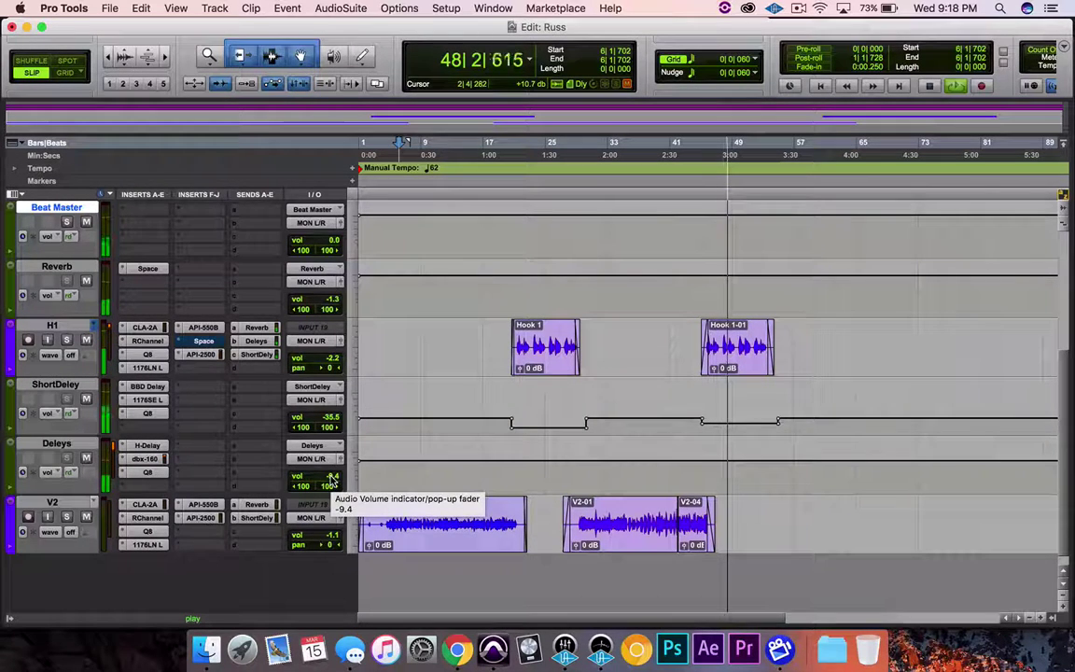
{"action": "left_click", "coordinate": [332, 478]}
{"action": "left_click_drag", "start_coordinate": [331, 478], "coordinate": [331, 462]}
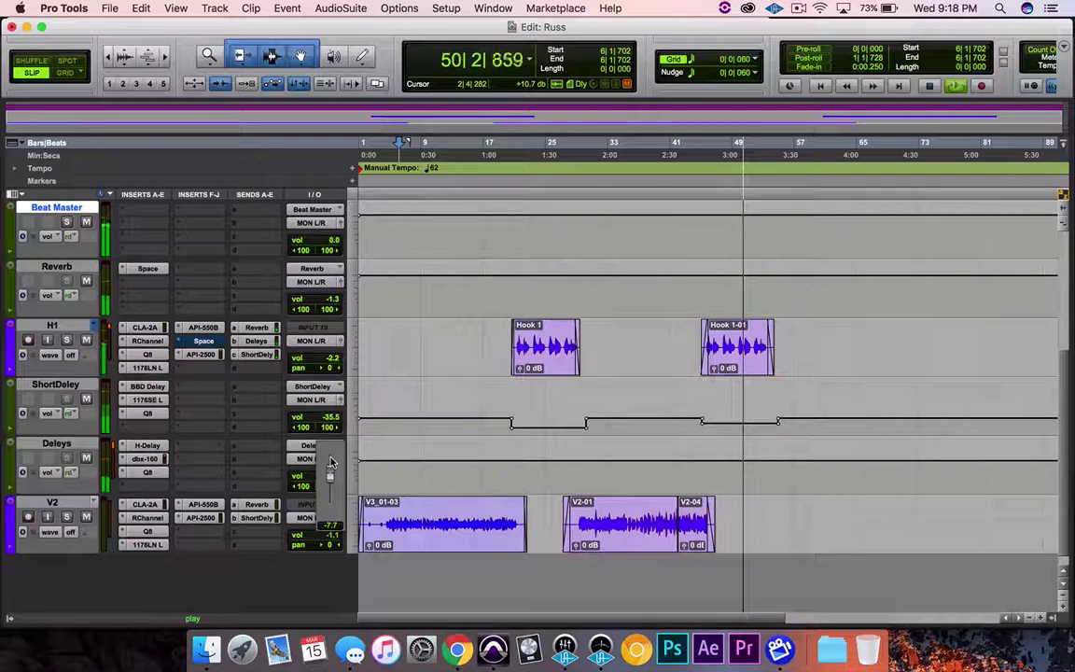
{"action": "left_click_drag", "start_coordinate": [330, 459], "coordinate": [331, 462]}
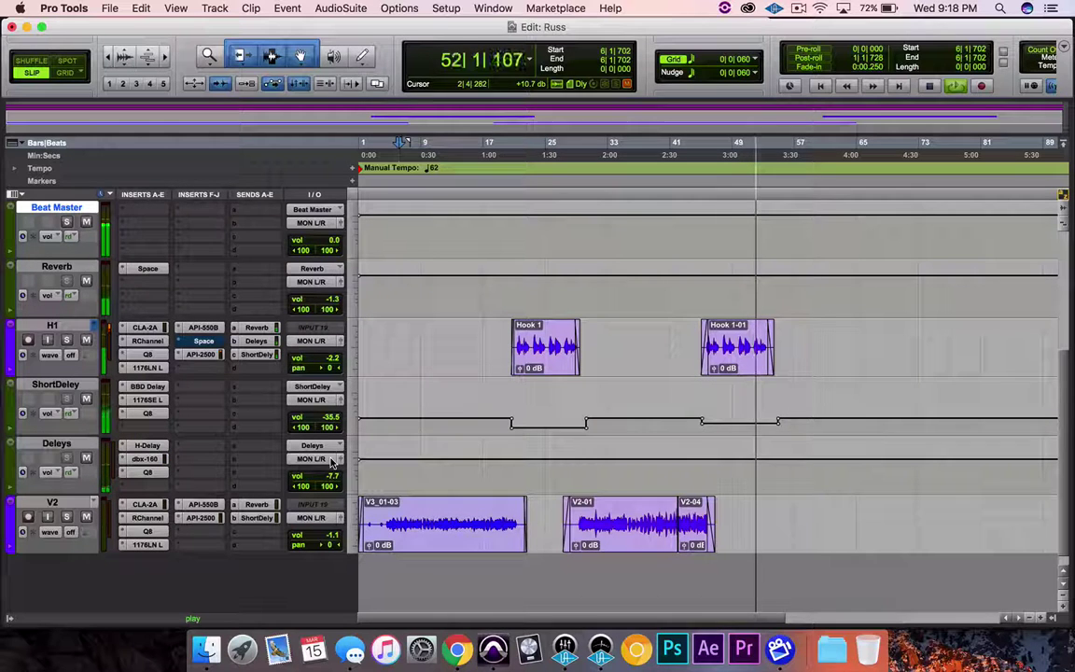
{"action": "left_click_drag", "start_coordinate": [331, 473], "coordinate": [331, 462]}
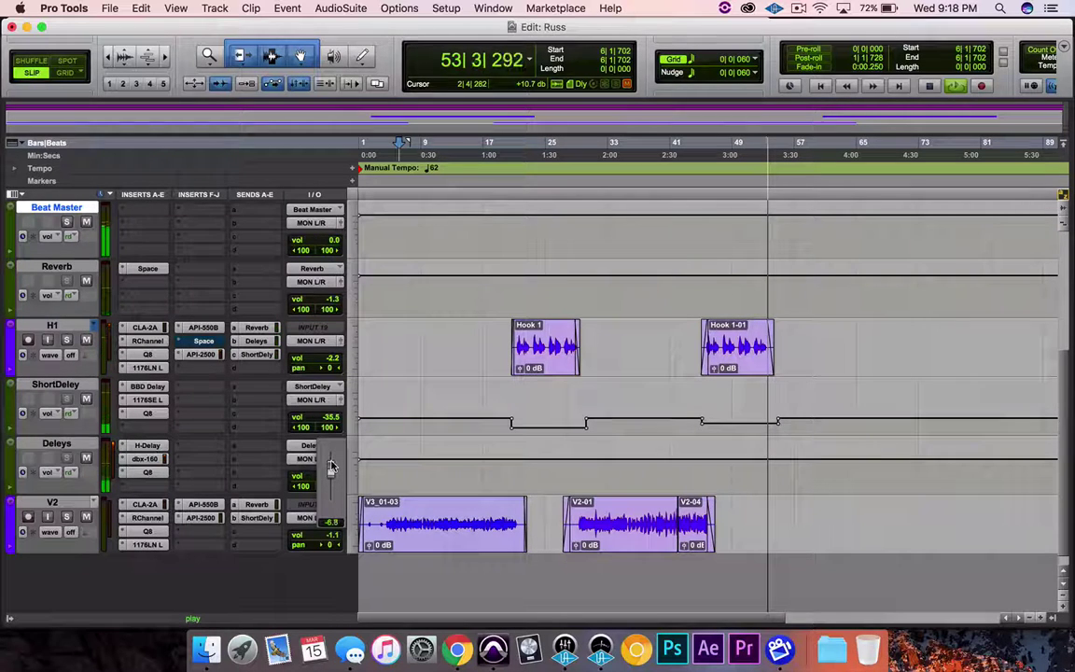
{"action": "left_click_drag", "start_coordinate": [331, 462], "coordinate": [331, 464]}
{"action": "key", "text": "space"}
{"action": "key", "text": "space"}
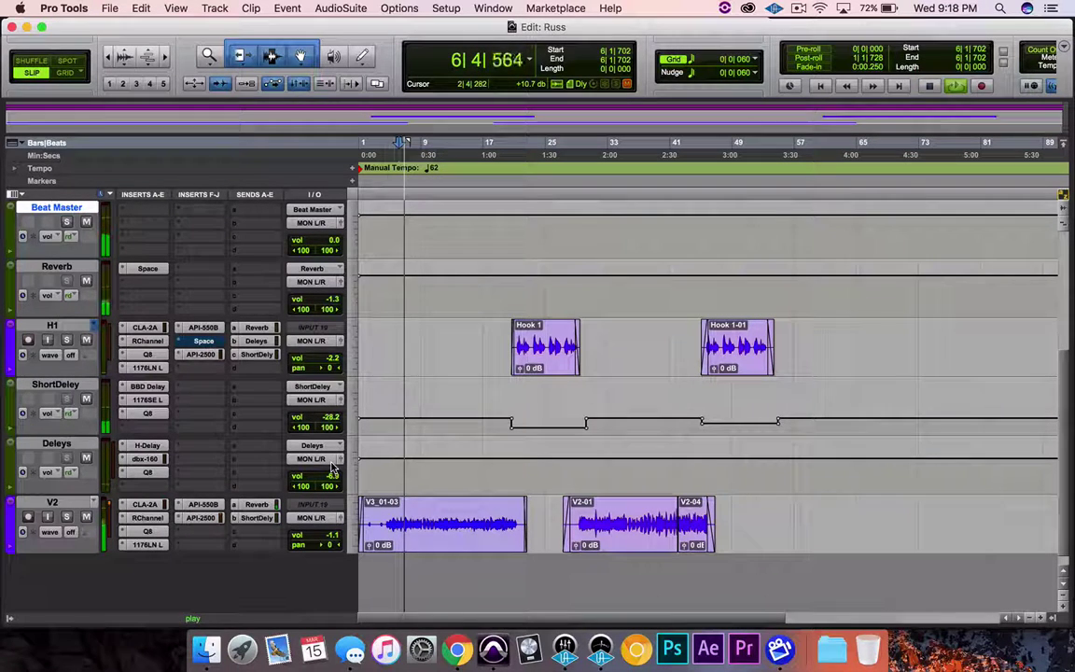
{"action": "key", "text": "space"}
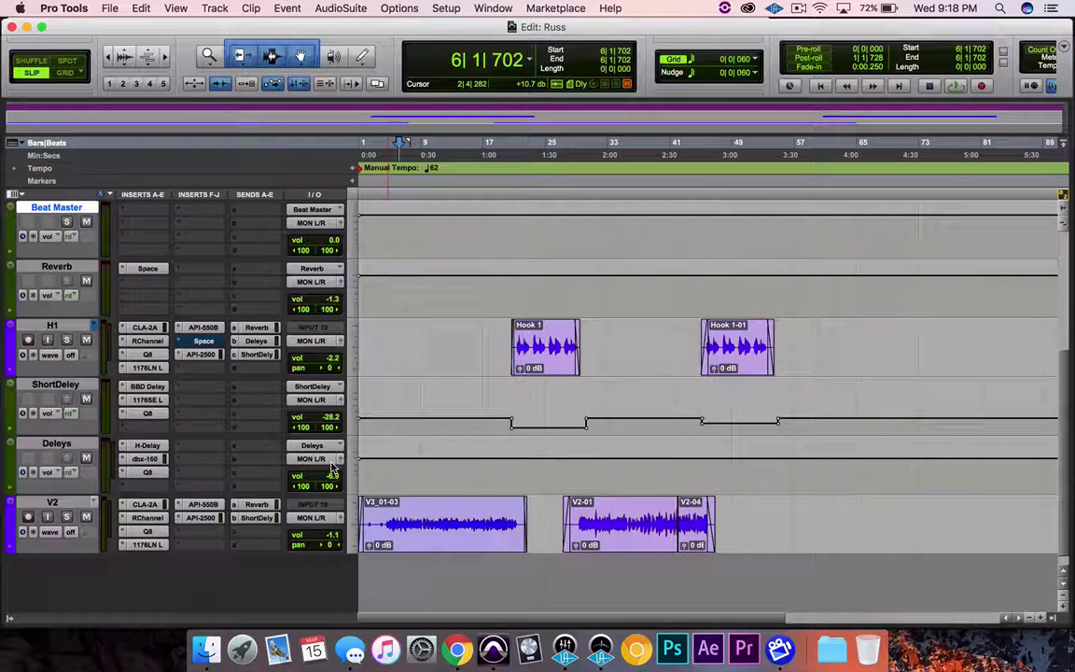
Switch to Console to unmute the Analog 1 channel, mute it again, and return to Pro Tools.
{"action": "left_click", "coordinate": [571, 648]}
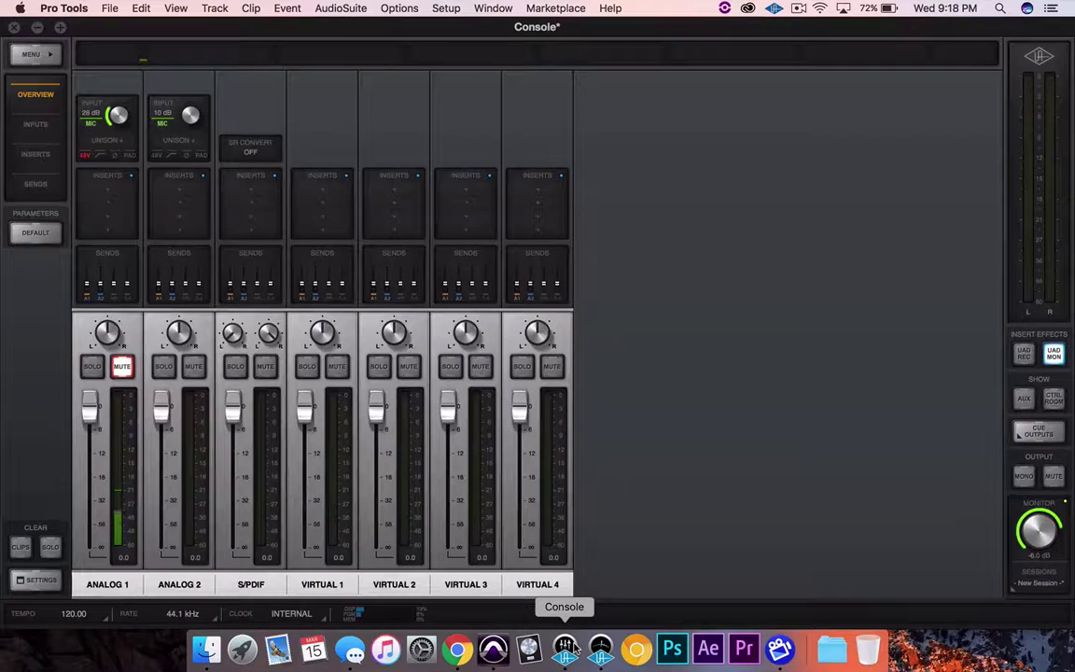
{"action": "left_click", "coordinate": [122, 366]}
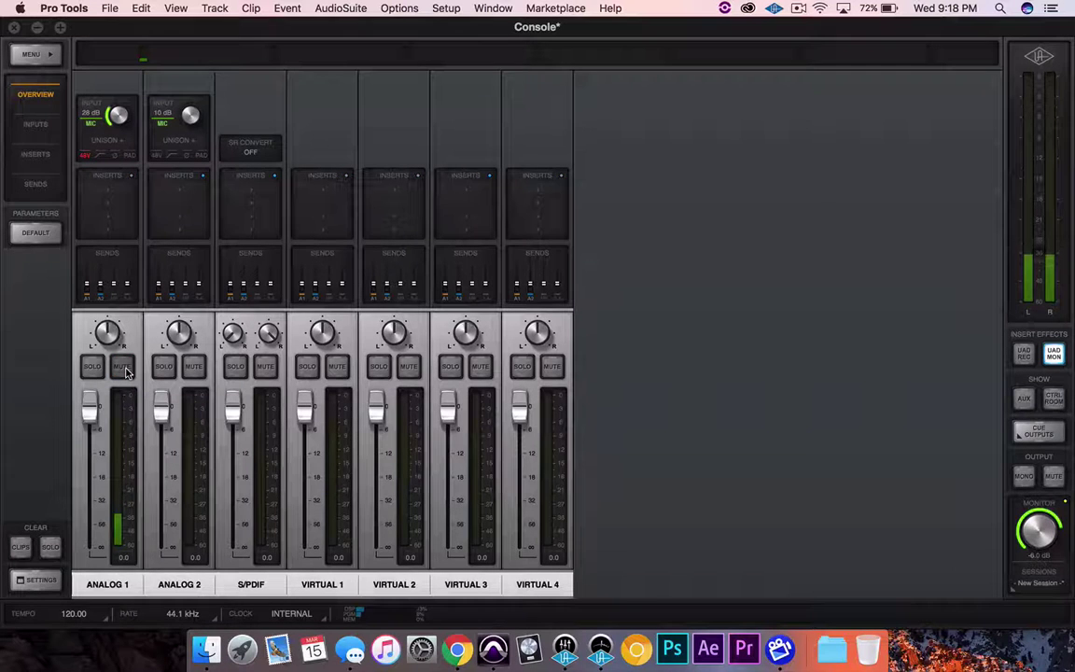
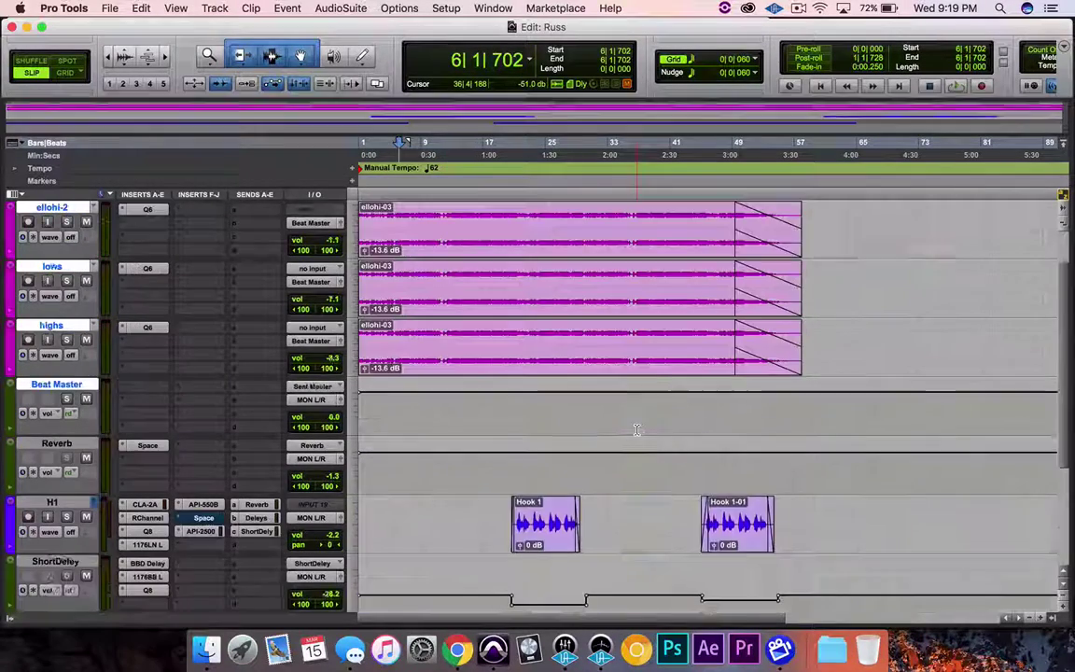
{"action": "scroll", "coordinate": [636, 429], "scroll_direction": "up", "scroll_amount": 5}
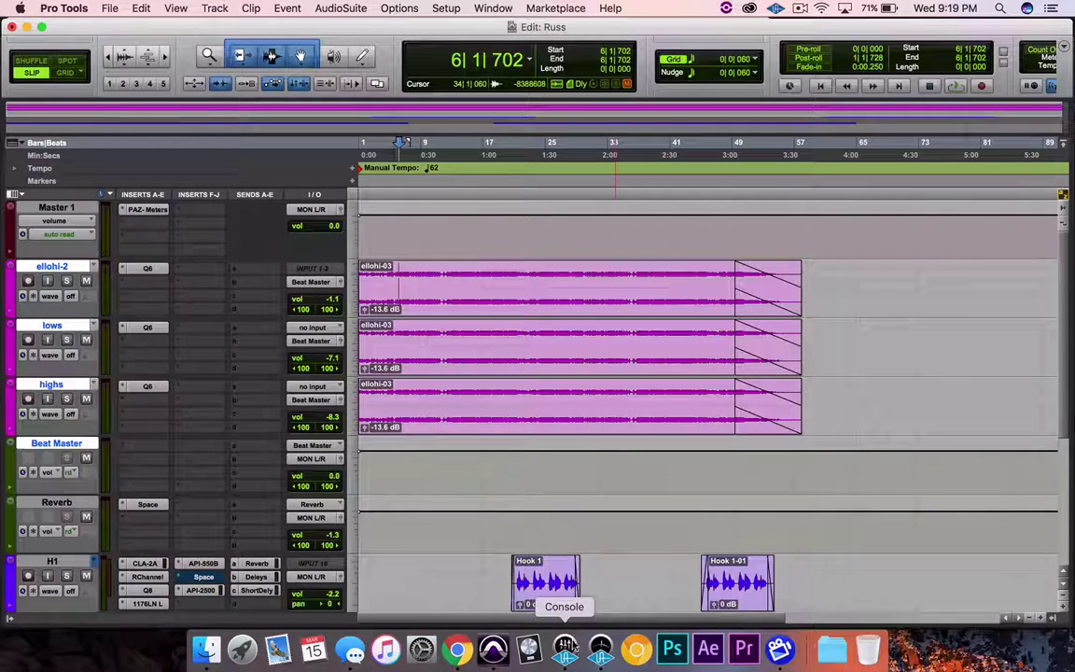
{"action": "left_click", "coordinate": [565, 648]}
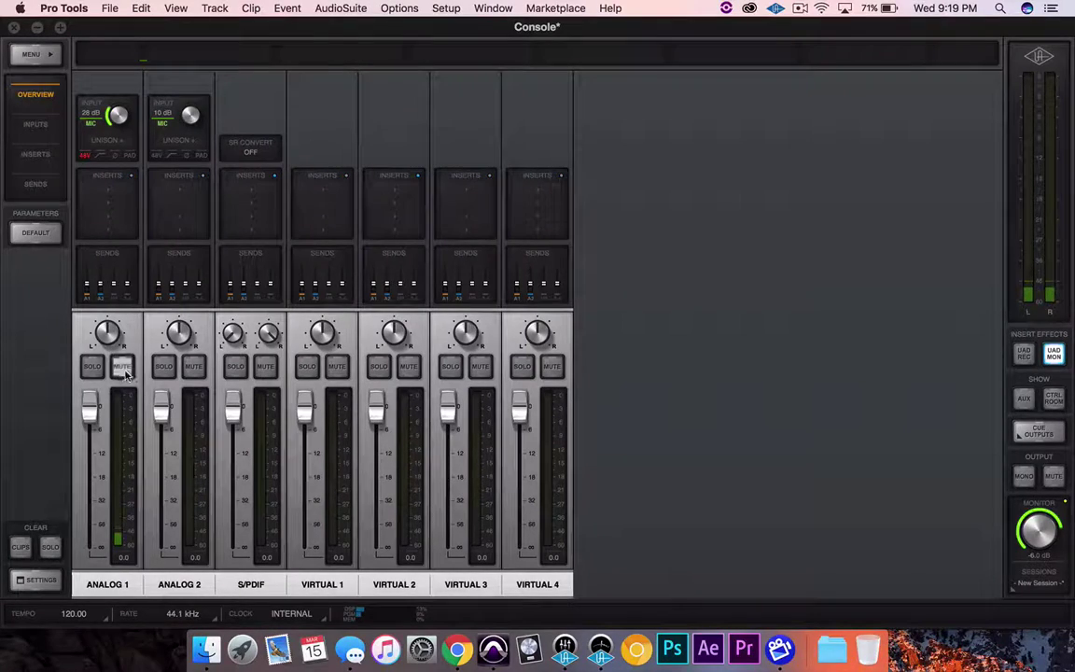
{"action": "key", "text": "super+Tab"}
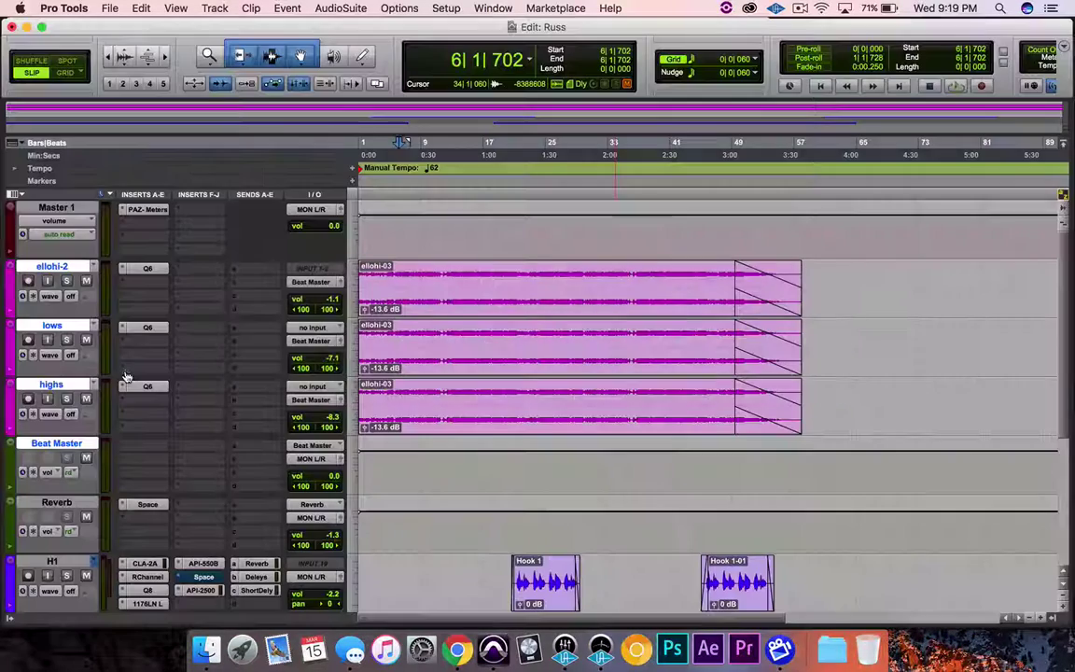
Insert the stereo API-2500 compressor on the Beat Master track during playback.
{"action": "left_click", "coordinate": [140, 449]}
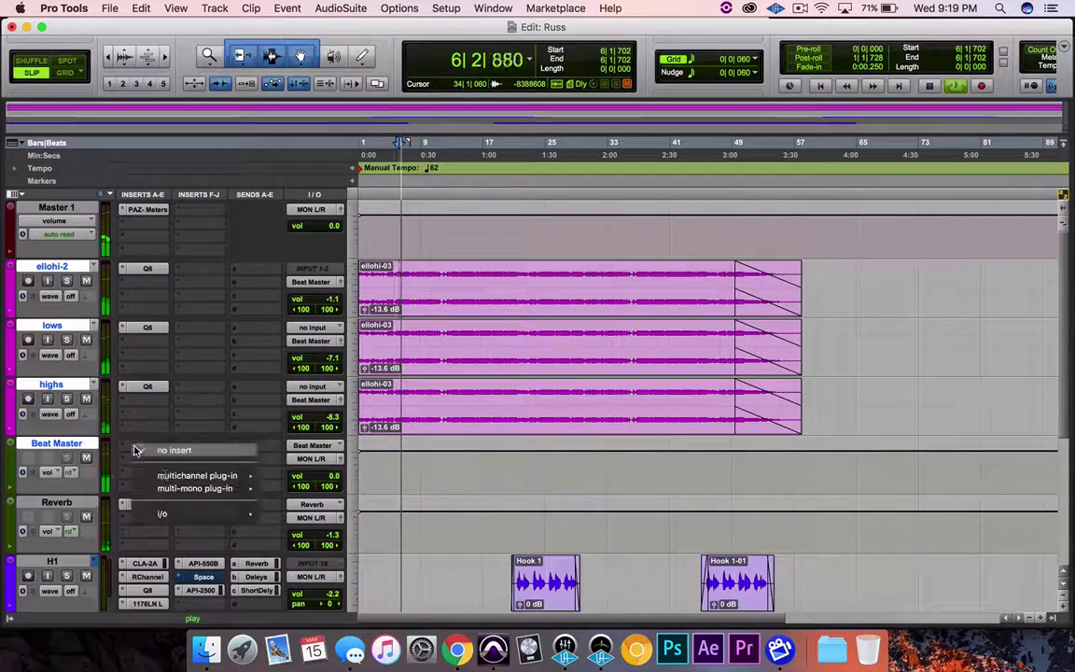
{"action": "mouse_move", "coordinate": [196, 475]}
{"action": "mouse_move", "coordinate": [308, 450]}
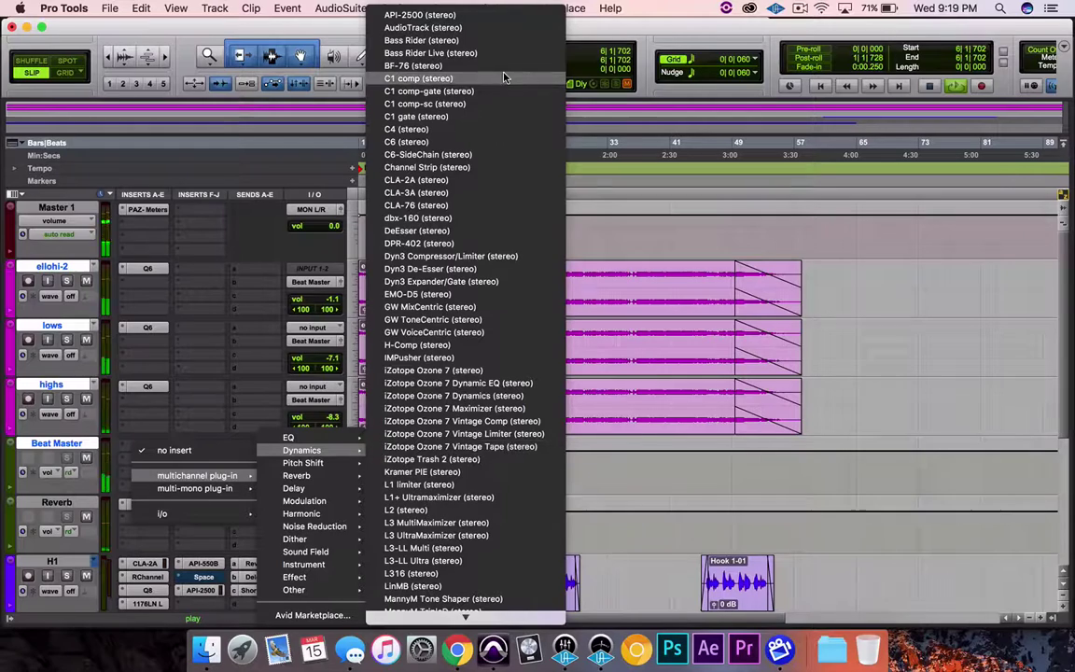
{"action": "left_click", "coordinate": [420, 15]}
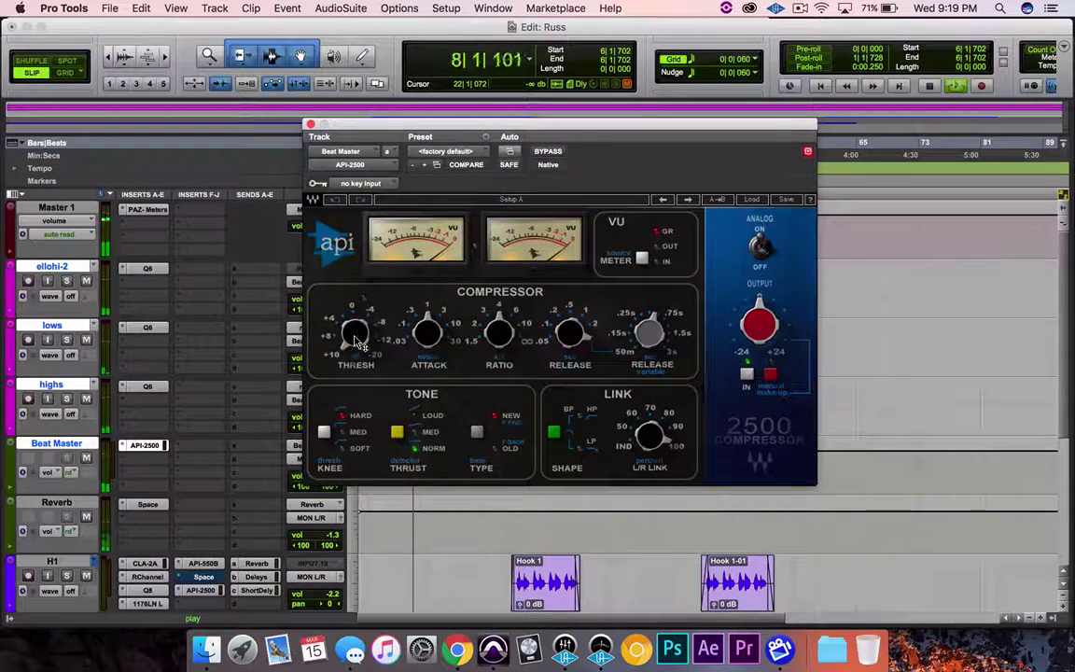
Set the Beat Master API-2500's attack to 3 ms and shorten its variable release to about 0.35 s.
{"action": "mouse_move", "coordinate": [373, 326]}
{"action": "left_click", "coordinate": [472, 342]}
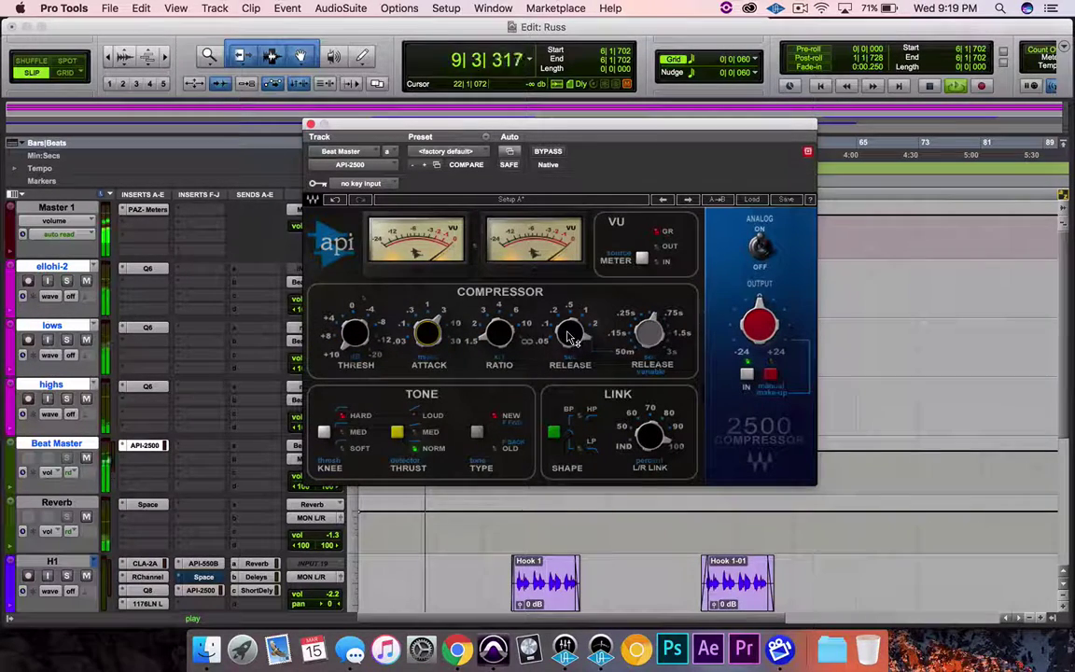
{"action": "mouse_move", "coordinate": [571, 338]}
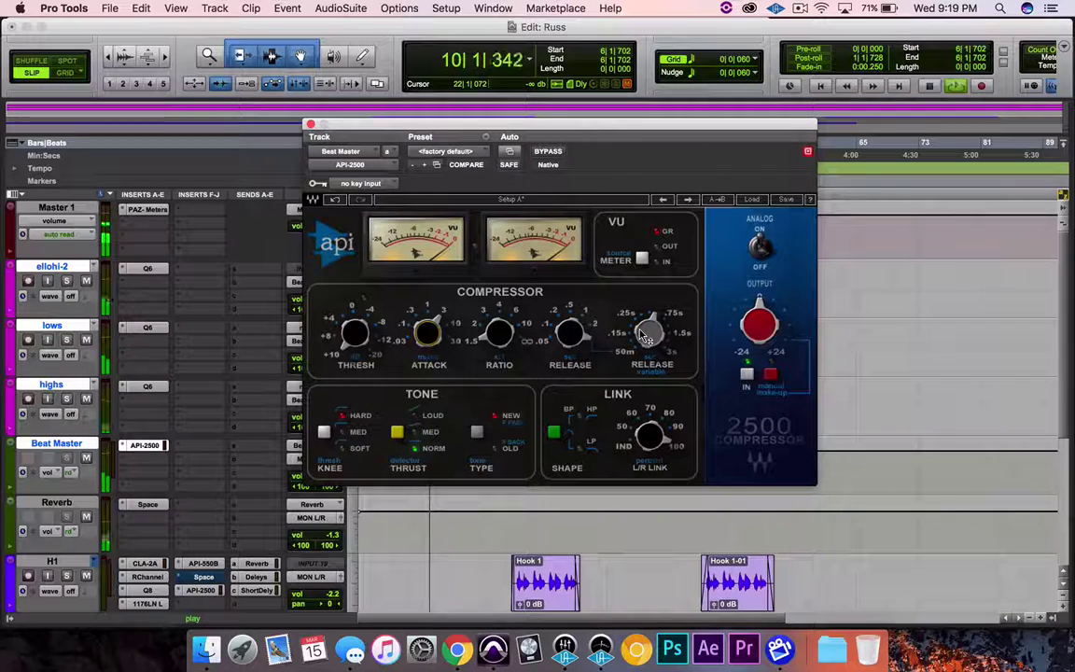
{"action": "left_click_drag", "start_coordinate": [648, 332], "coordinate": [648, 343]}
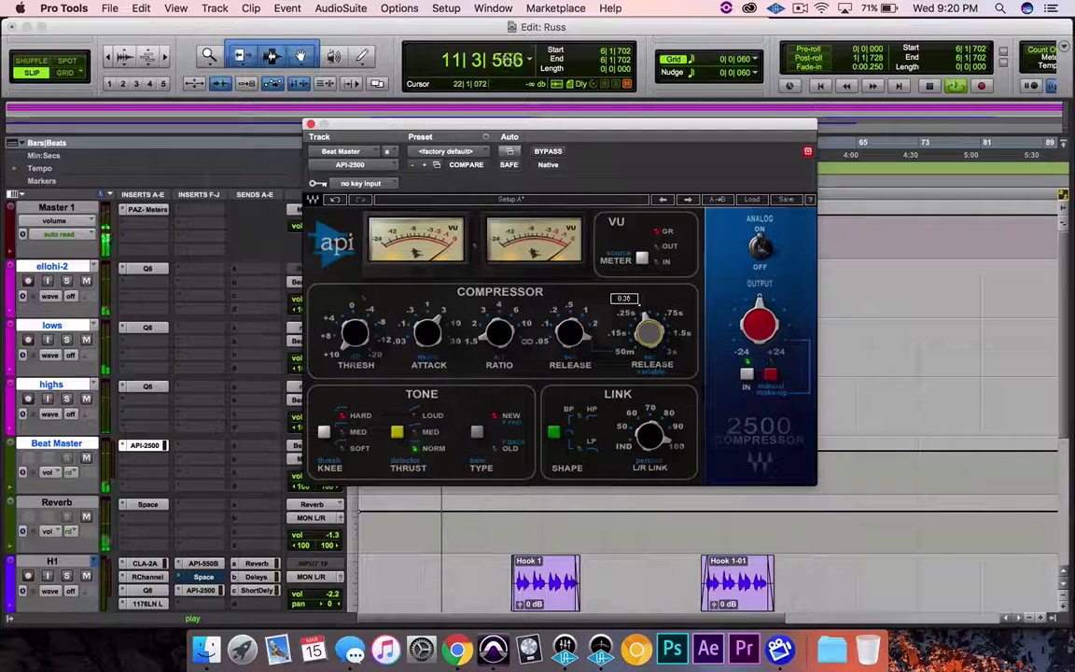
{"action": "left_click_drag", "start_coordinate": [647, 343], "coordinate": [647, 345]}
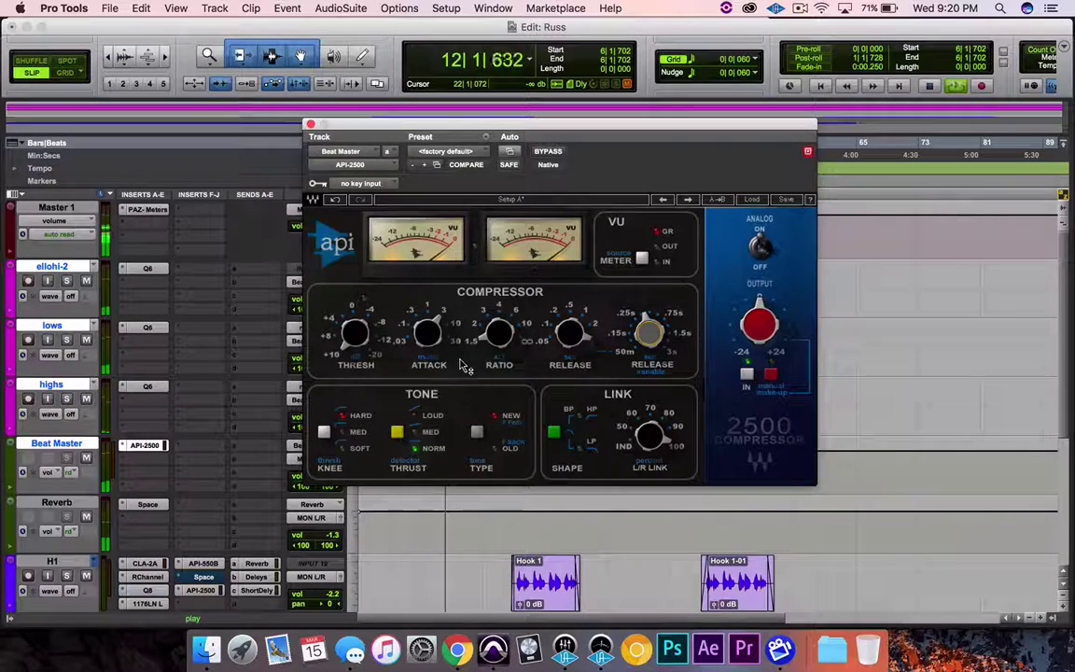
Lower the API-2500's threshold to about 0 dB and compare the beat with the compressor bypassed and active.
{"action": "mouse_move", "coordinate": [347, 339]}
{"action": "left_mouse_down"}
{"action": "mouse_move", "coordinate": [347, 314]}
{"action": "mouse_move", "coordinate": [350, 323]}
{"action": "left_mouse_up"}
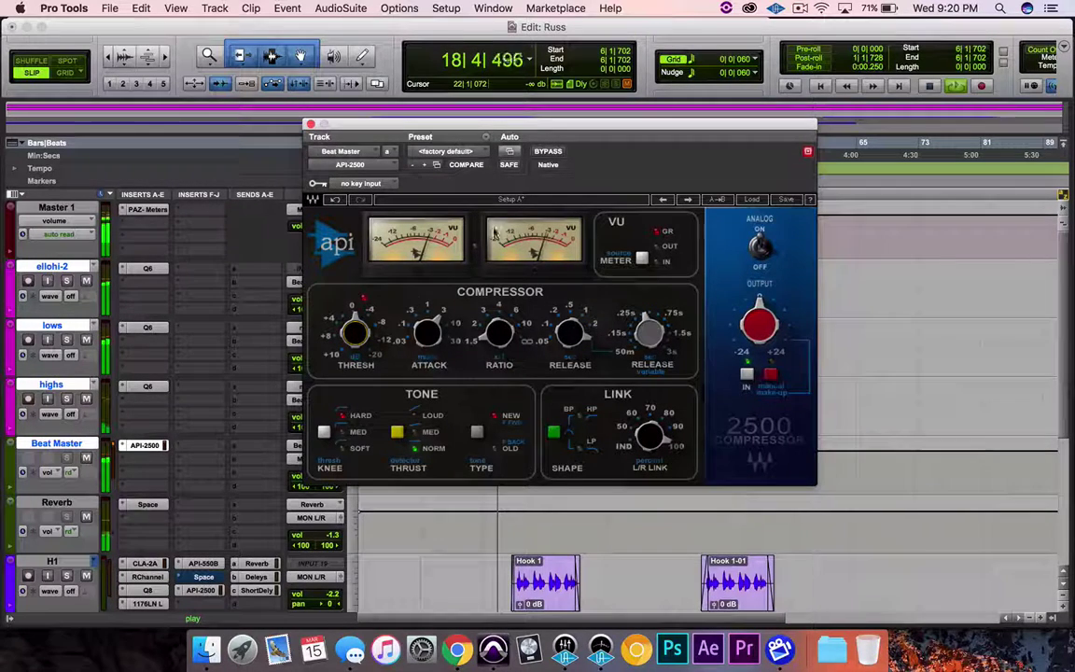
{"action": "left_click", "coordinate": [550, 151]}
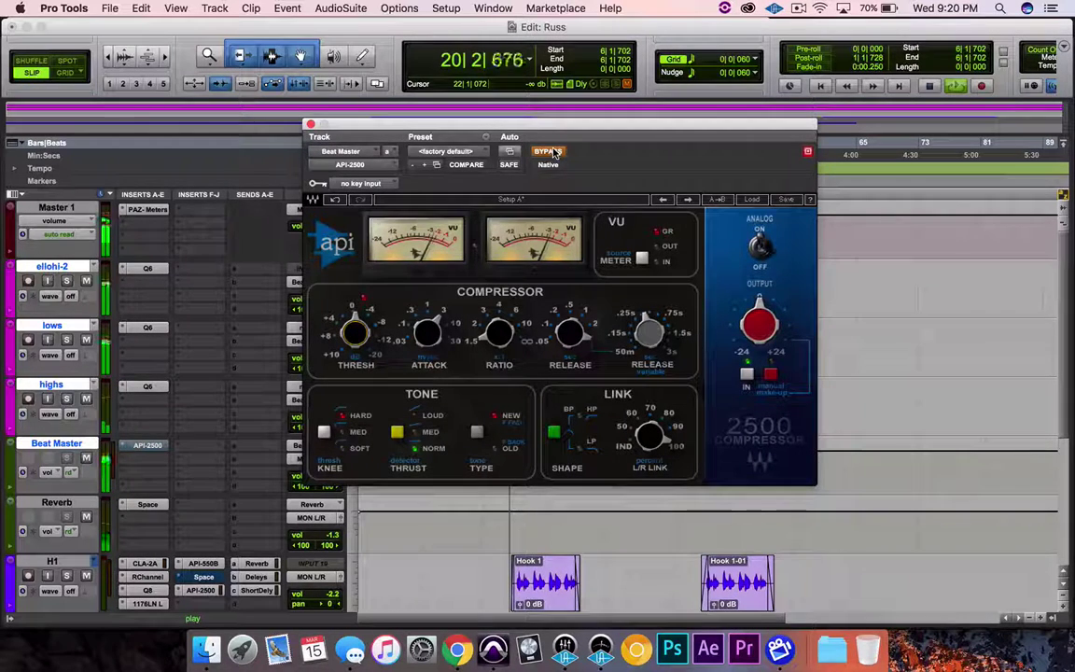
{"action": "left_click", "coordinate": [551, 151]}
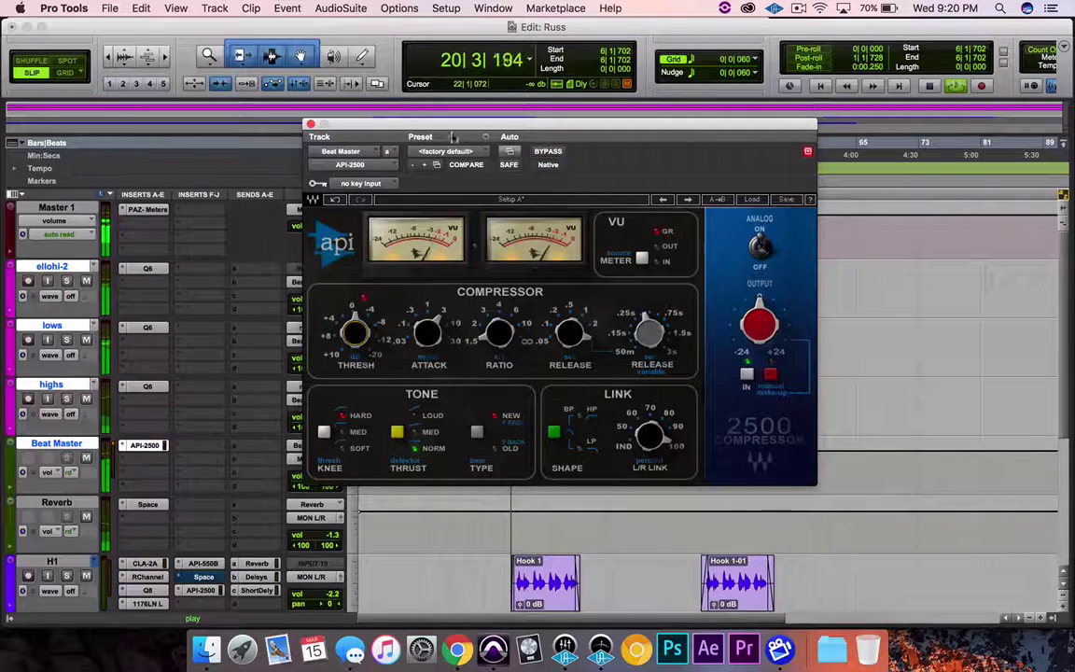
{"action": "left_click", "coordinate": [310, 124]}
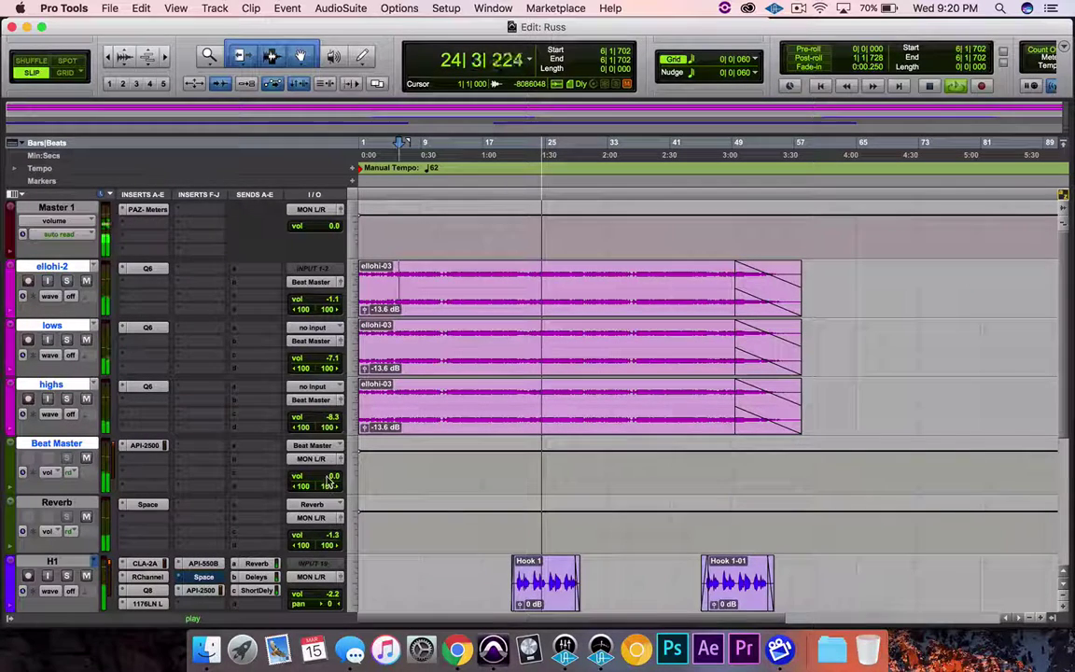
Try the Beat Master track volume at -0.7 dB and restore it to 0.0 dB.
{"action": "left_click_drag", "start_coordinate": [330, 475], "coordinate": [330, 482]}
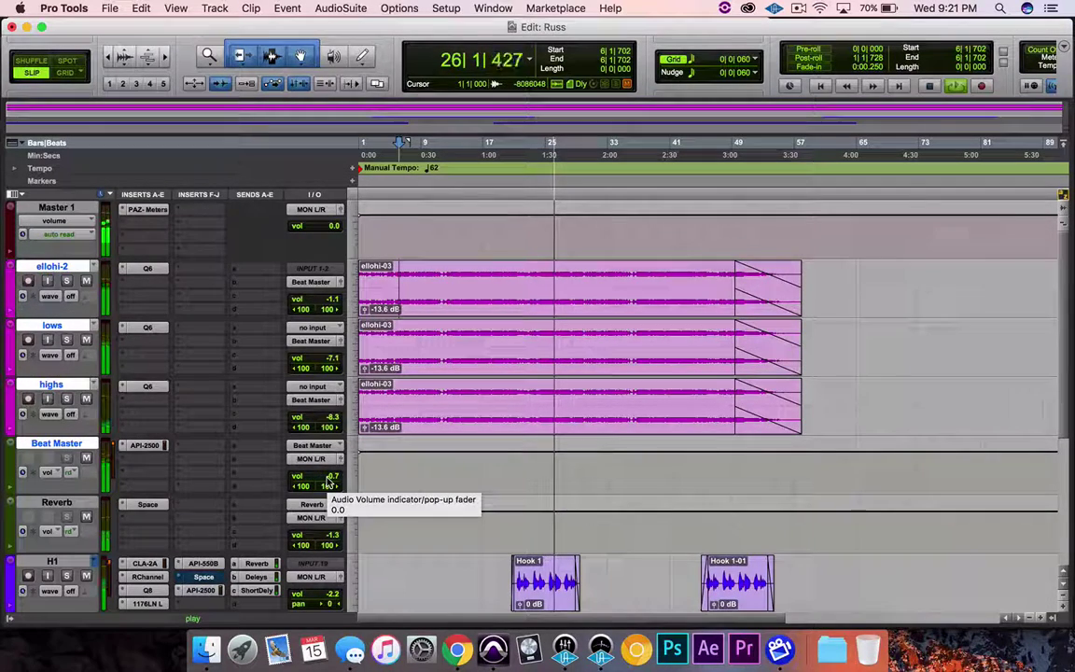
{"action": "left_click_drag", "start_coordinate": [327, 481], "coordinate": [329, 478]}
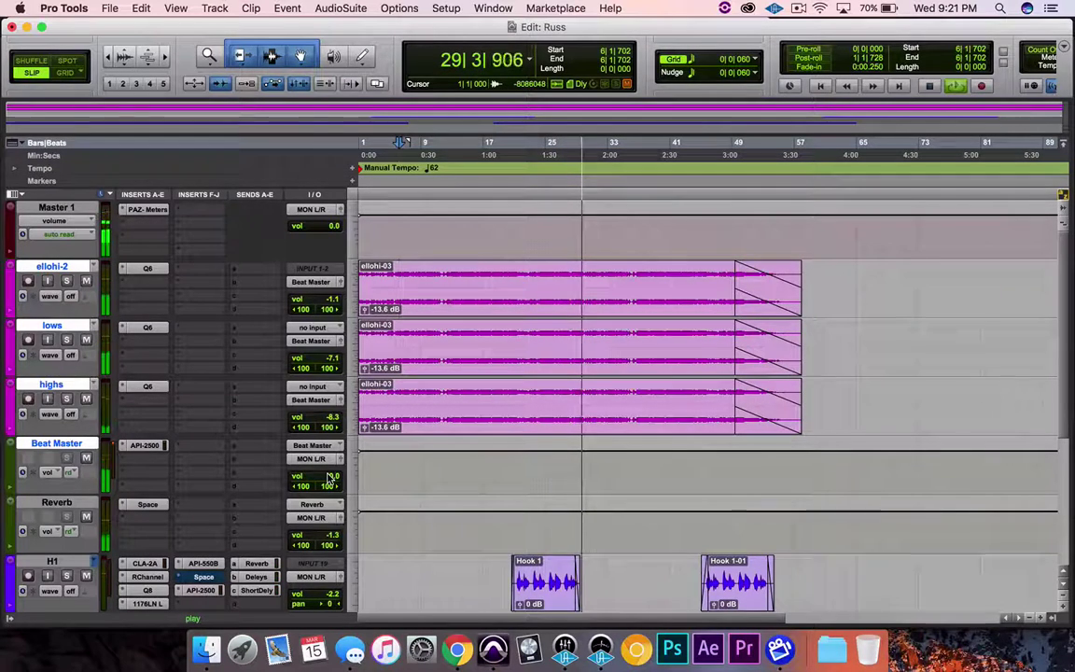
Raise the Beat Master track volume to +1.2 dB during playback, listen to the mix, and stop playback.
{"action": "left_click_drag", "start_coordinate": [327, 478], "coordinate": [327, 464]}
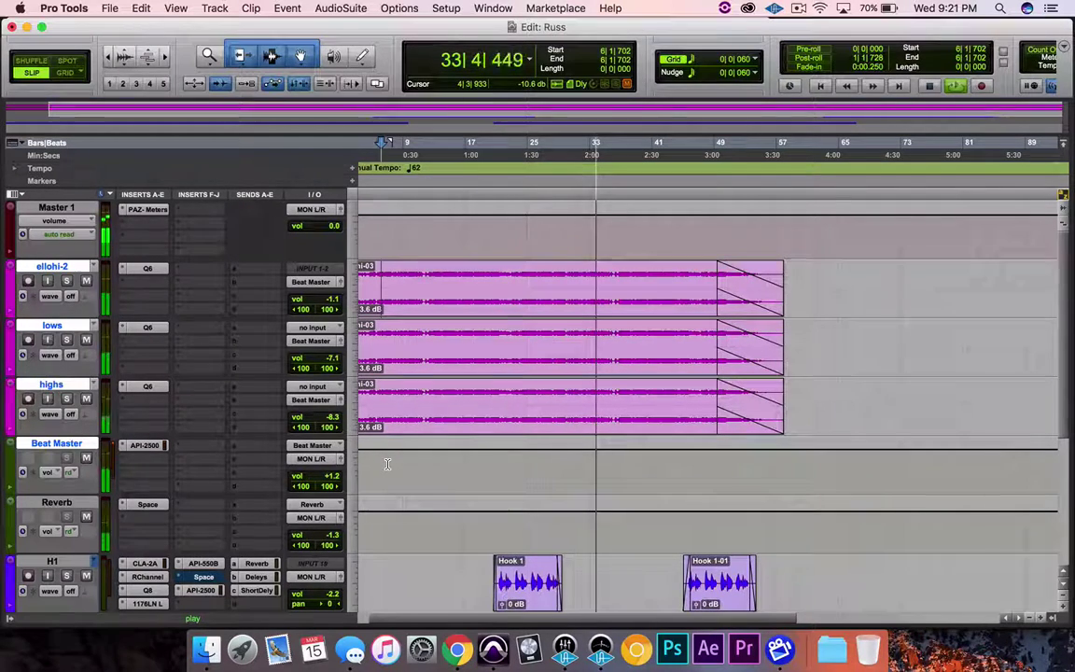
{"action": "scroll", "coordinate": [387, 463], "scroll_direction": "left", "scroll_amount": 2}
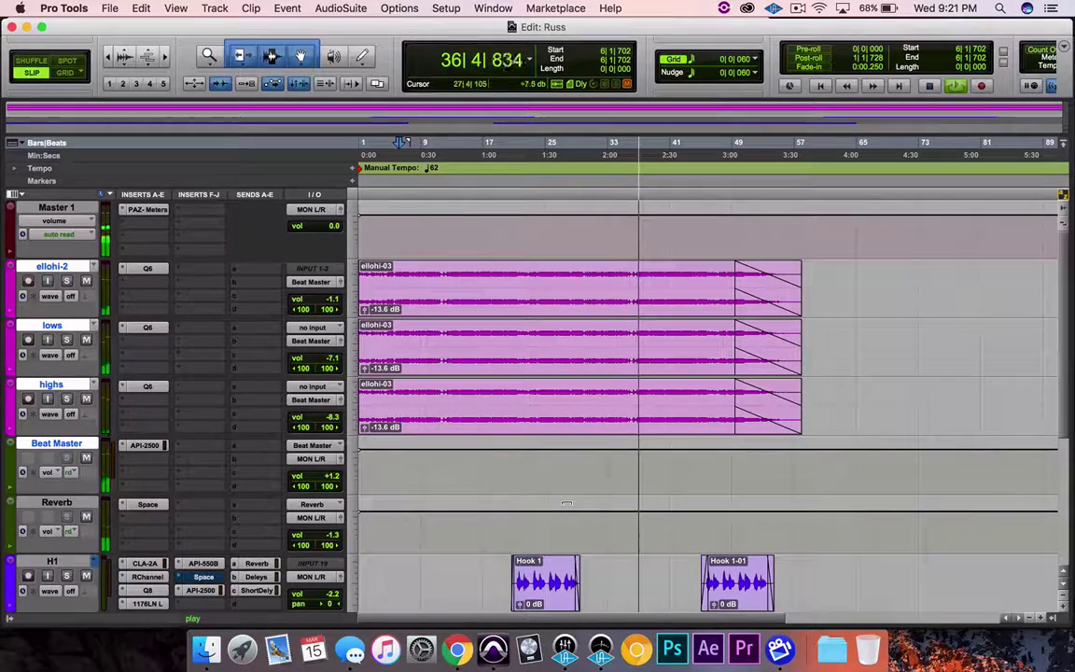
{"action": "scroll", "coordinate": [566, 504], "scroll_direction": "down", "scroll_amount": 5}
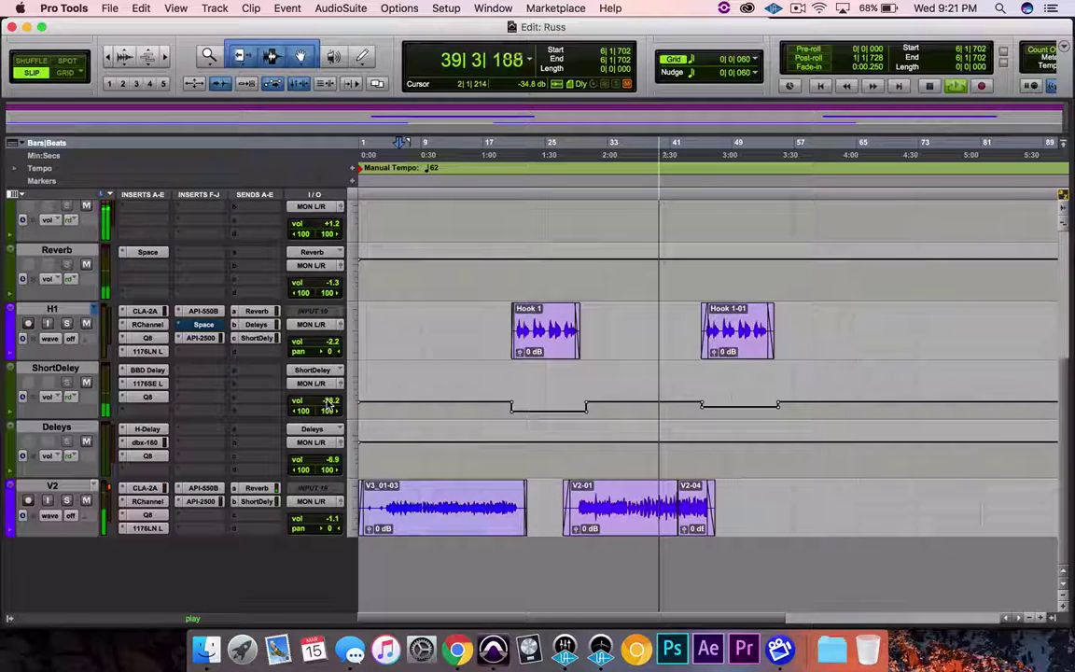
{"action": "key", "text": "space"}
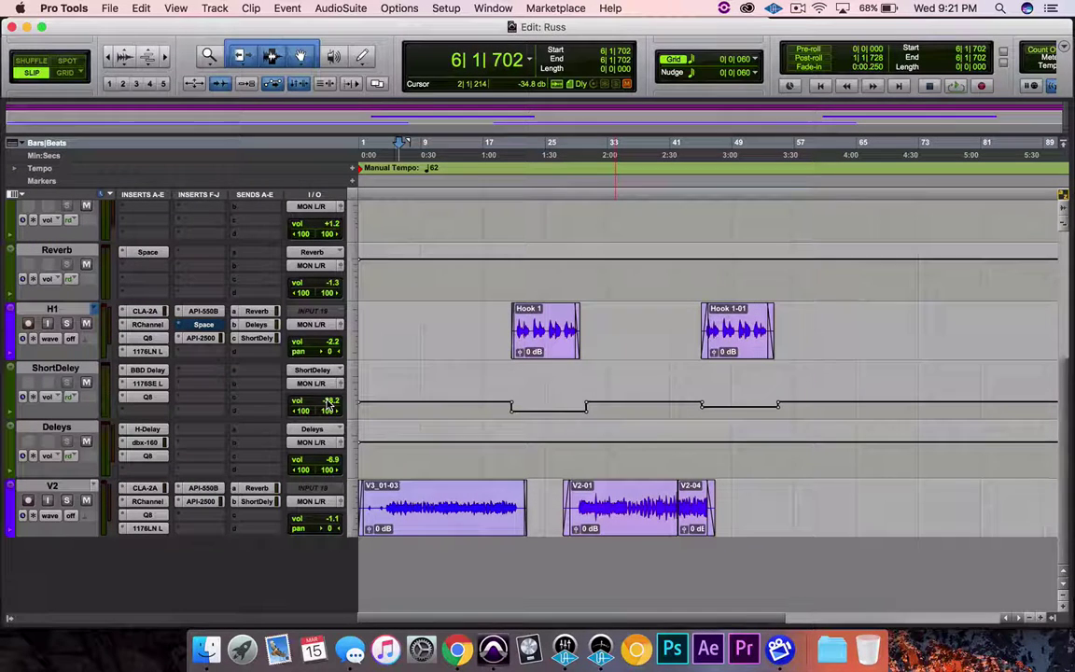
Switch to the Console app, unmute the ANALOG 1 channel, and return to the Pro Tools session.
{"action": "left_click", "coordinate": [564, 649]}
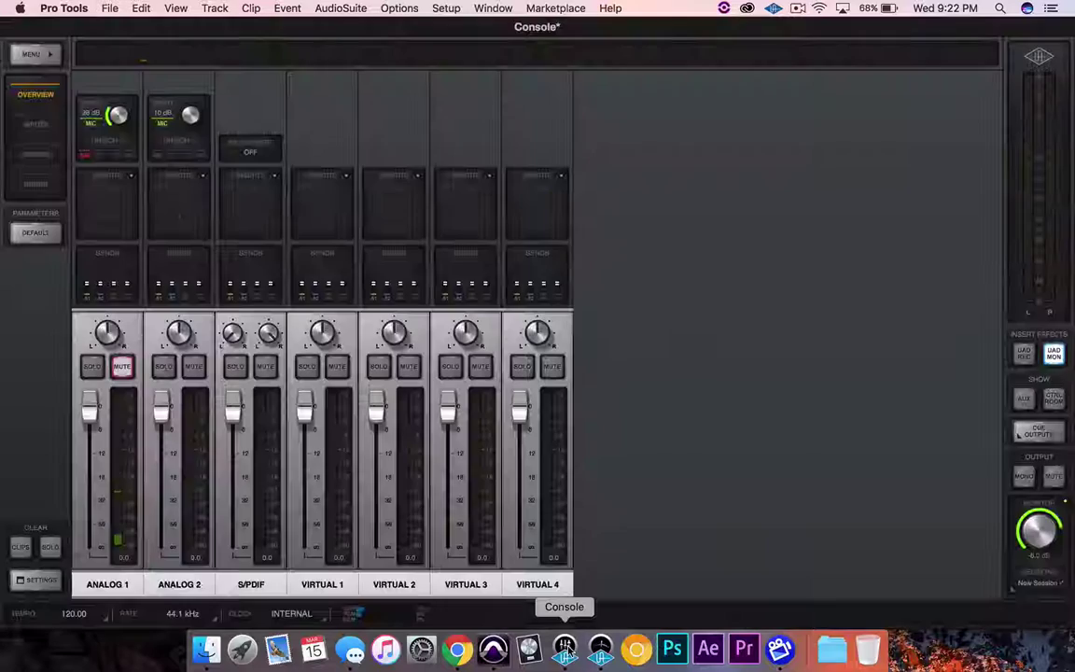
{"action": "left_click", "coordinate": [126, 365]}
{"action": "key", "text": "super+Tab"}
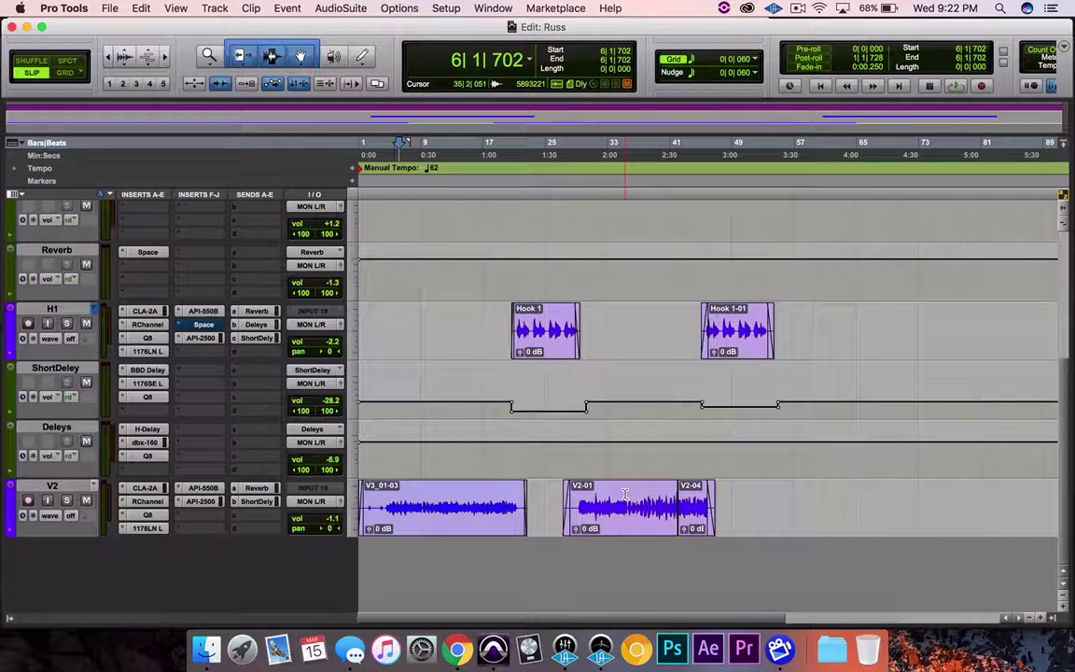
{"action": "left_click", "coordinate": [438, 288]}
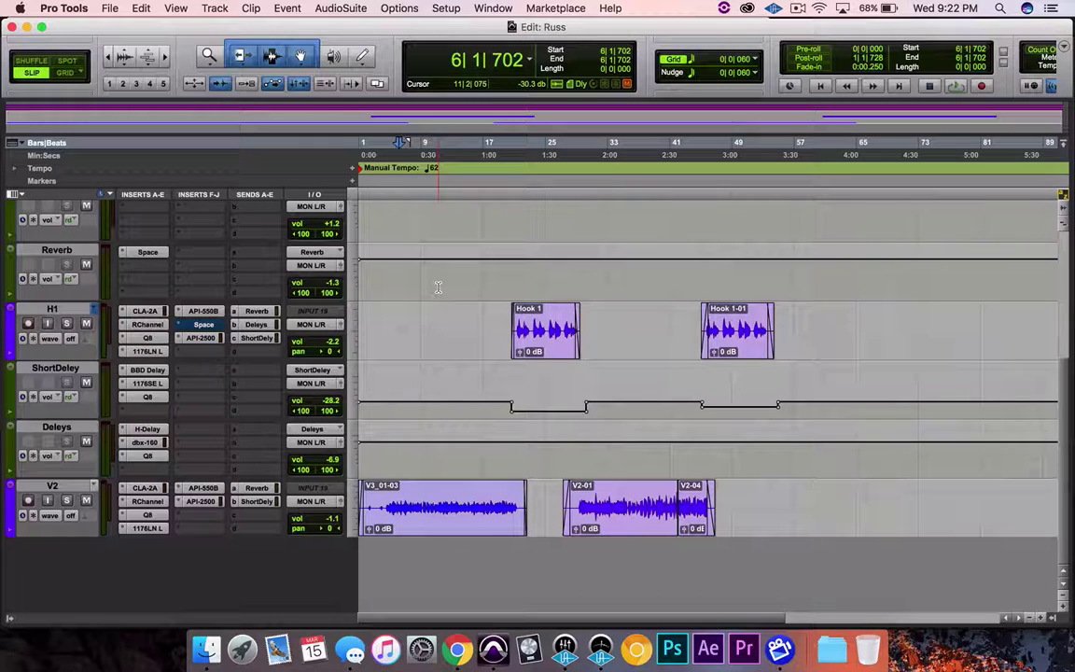